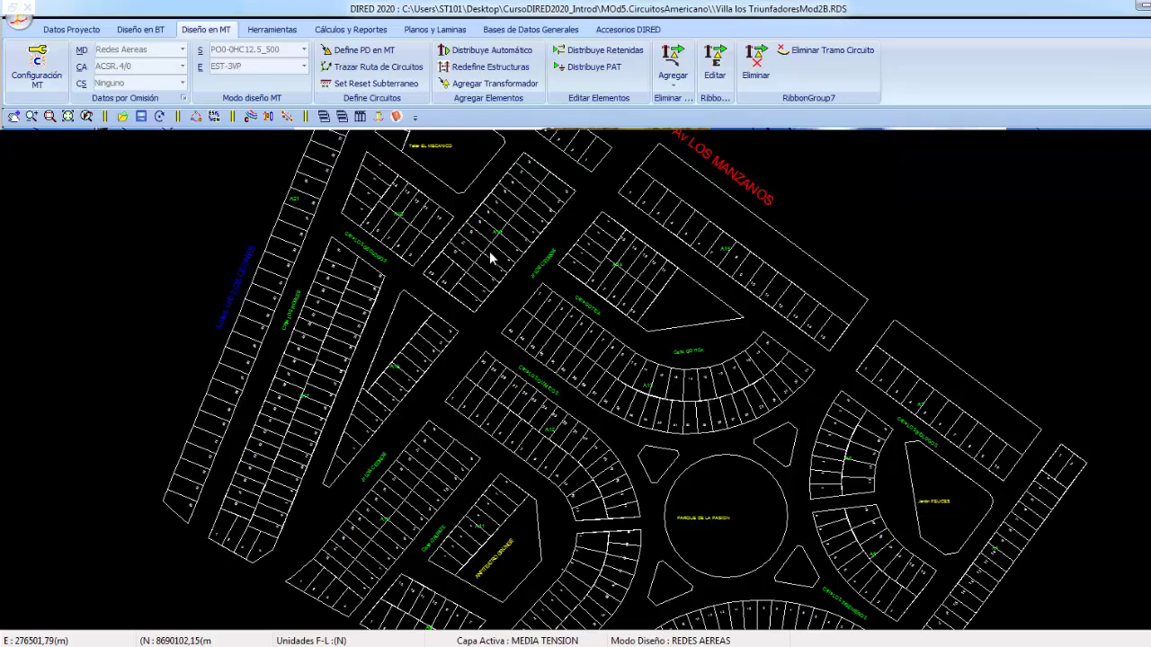
Step: Look over the project data and low-voltage tools, then pan to the blocks north of Taller EL MECANICO
left_click(72, 29)
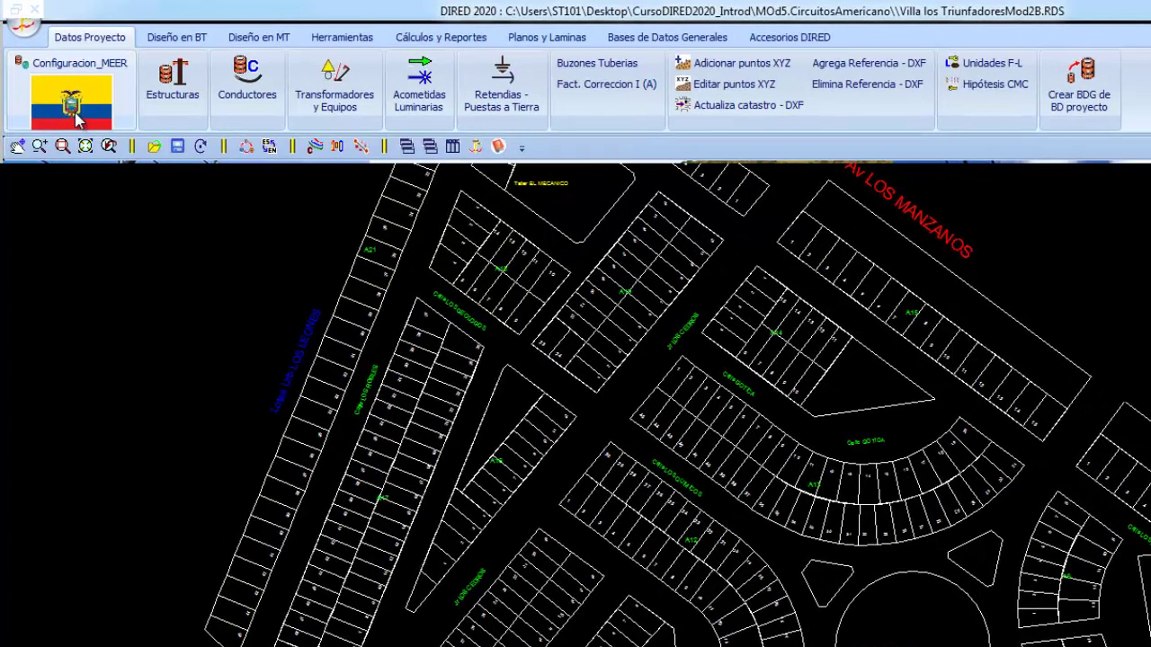
left_click(176, 37)
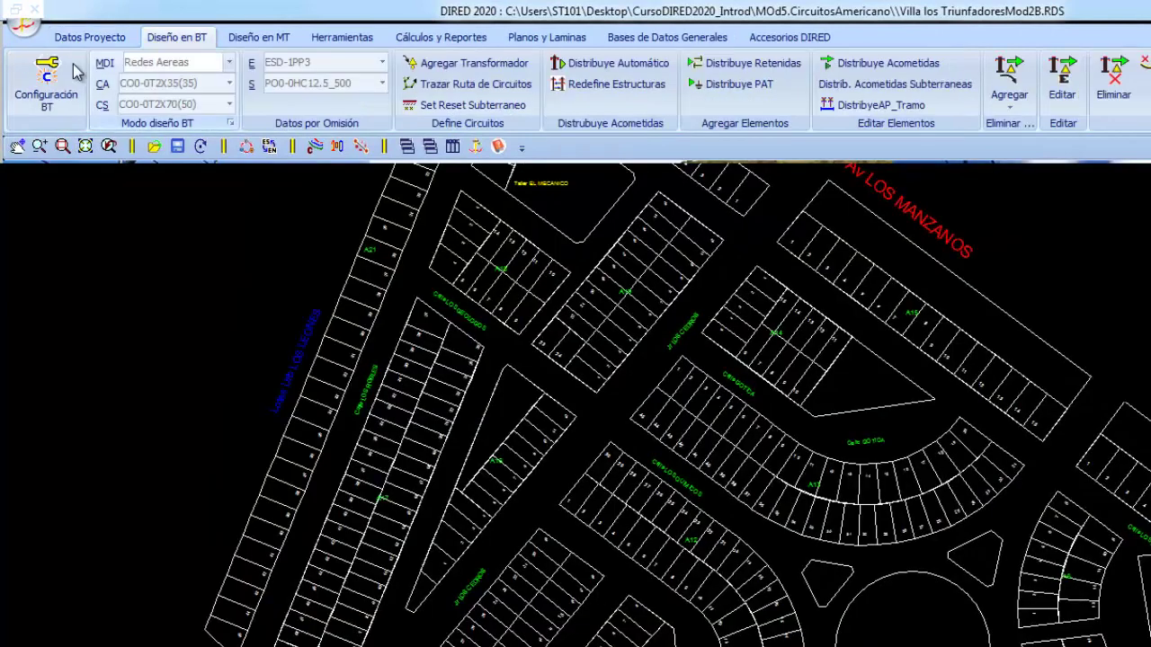
left_click(258, 37)
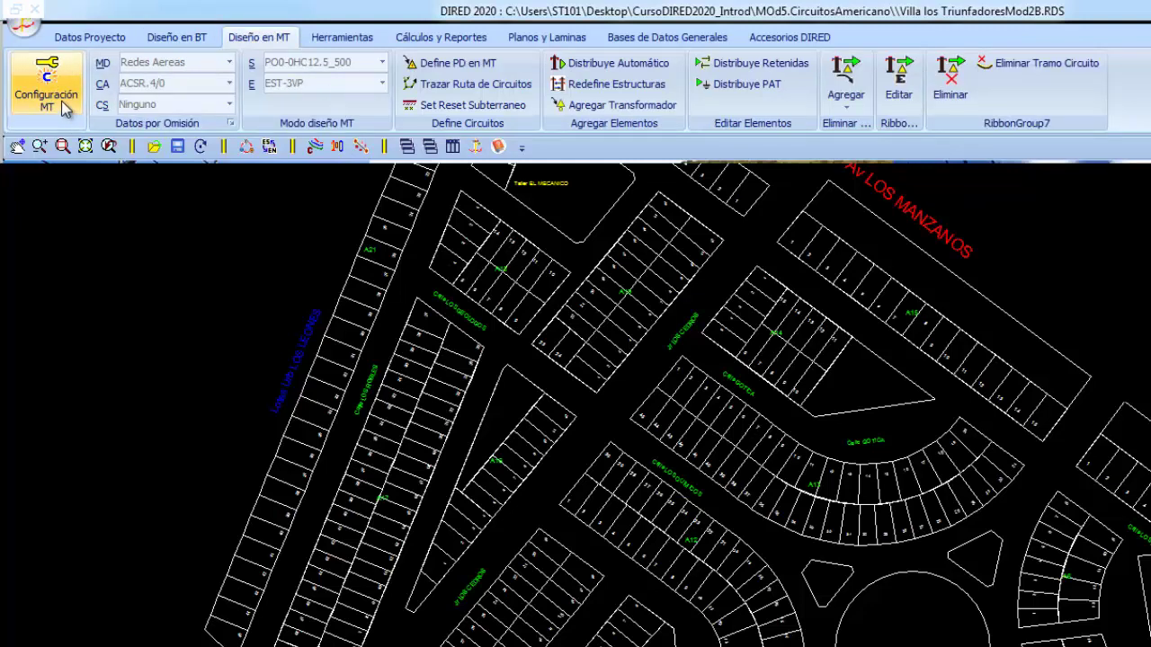
left_click(173, 37)
left_click(259, 37)
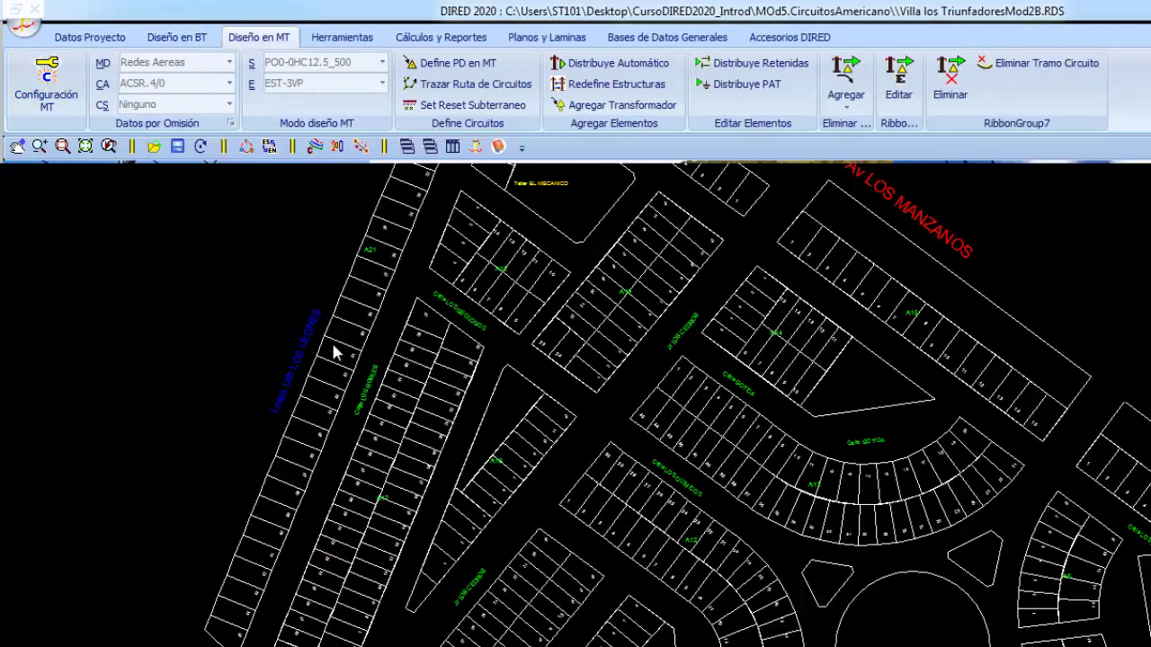
mouse_move(696, 268)
middle_mouse_down()
mouse_move(650, 308)
mouse_move(560, 355)
middle_mouse_up()
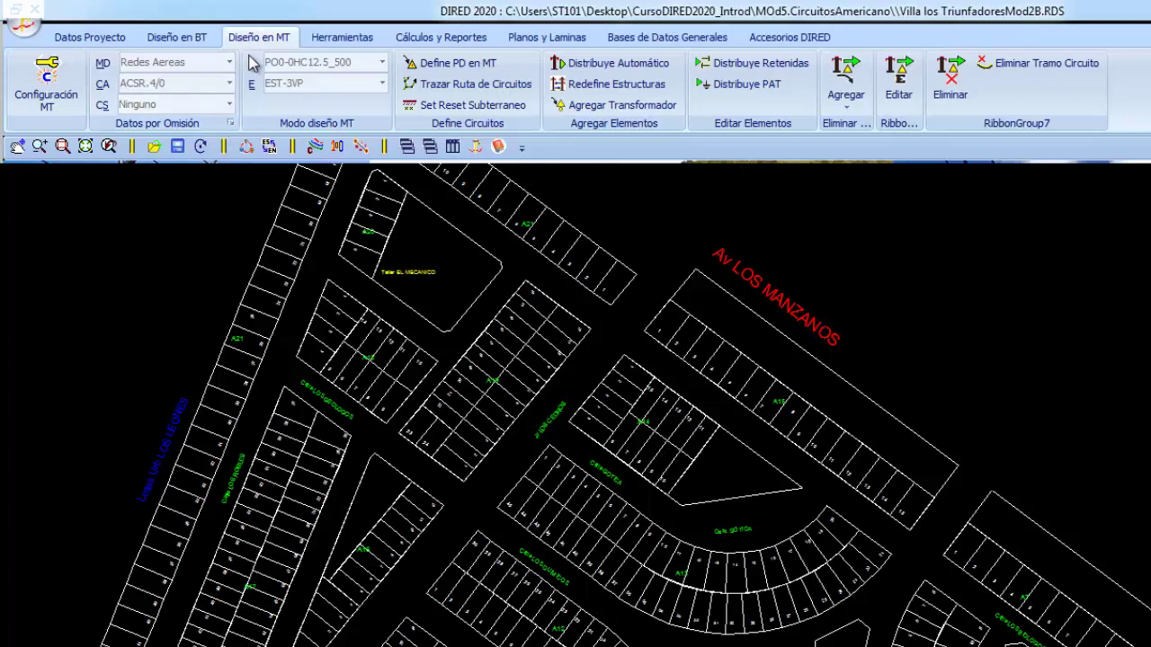
Step: Set MT defaults to primary voltage 22, Monofasico_FN, Monofasico_2FN and transformer TRV-1C25, and apply
left_click(232, 124)
left_click(986, 273)
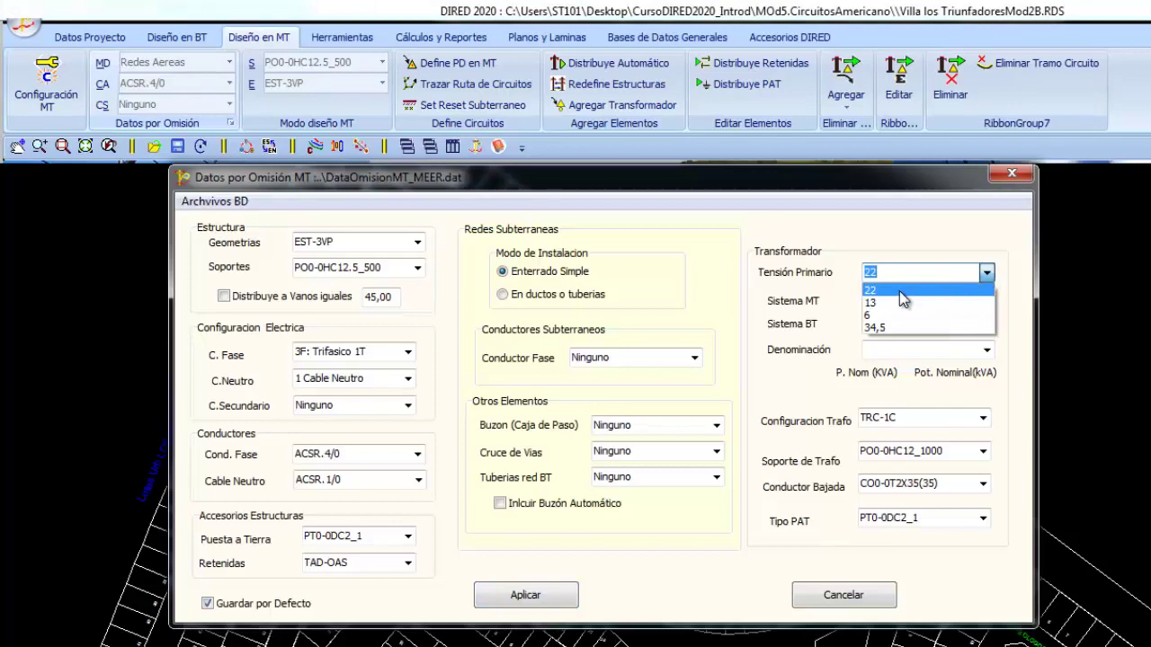
left_click(900, 291)
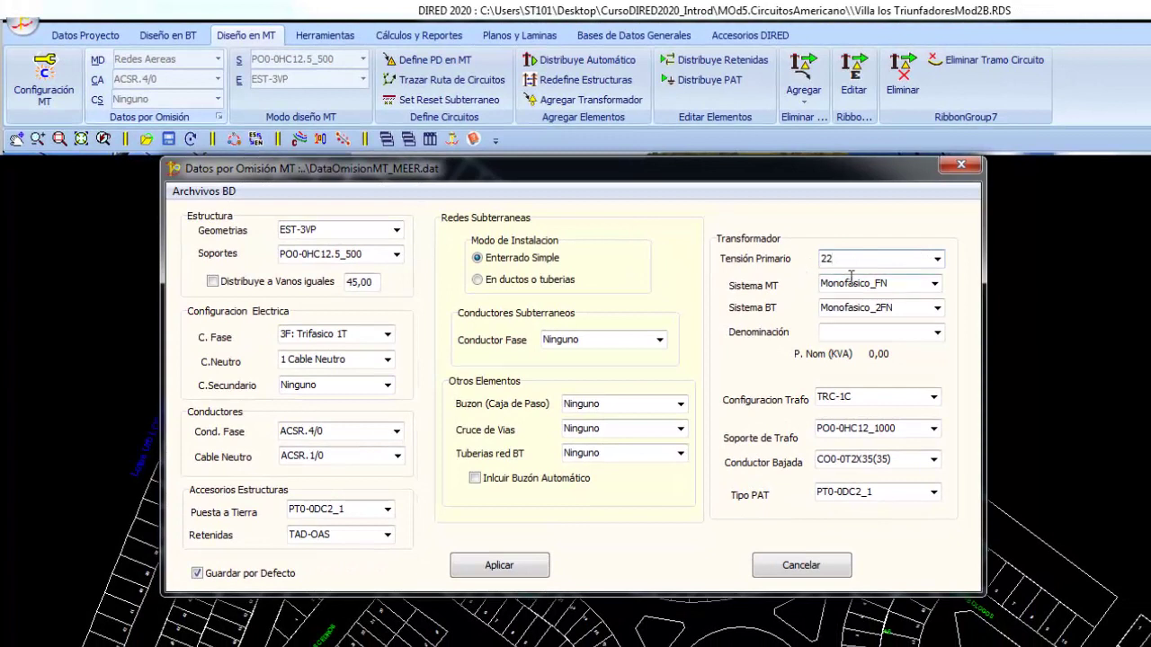
left_click(935, 285)
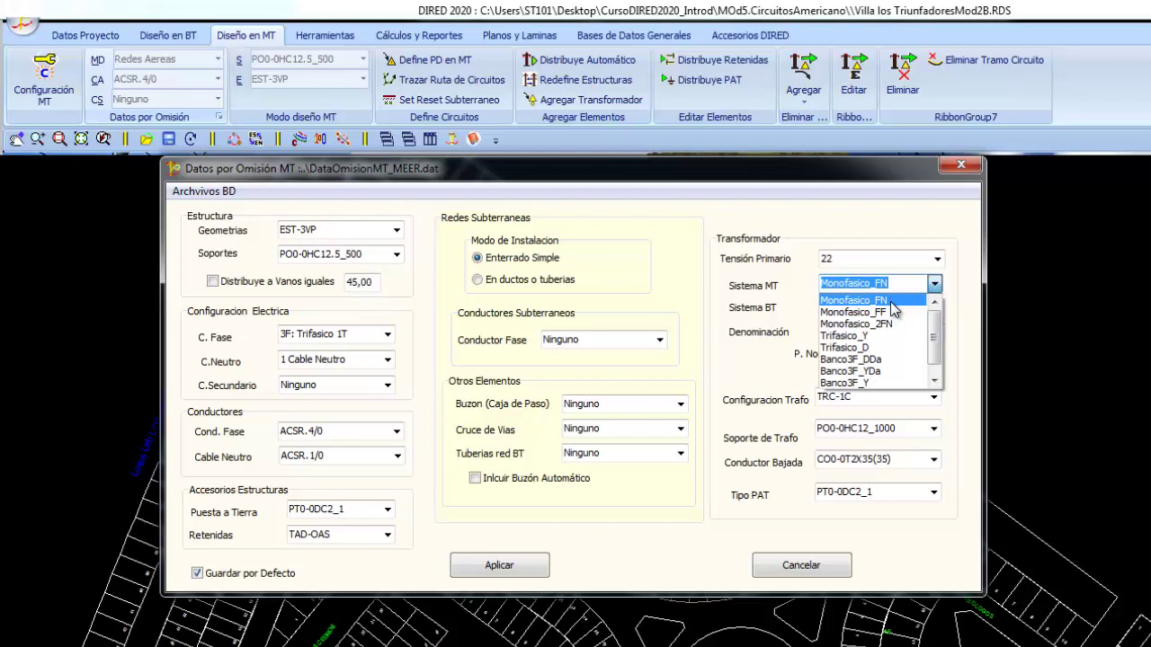
left_click(891, 301)
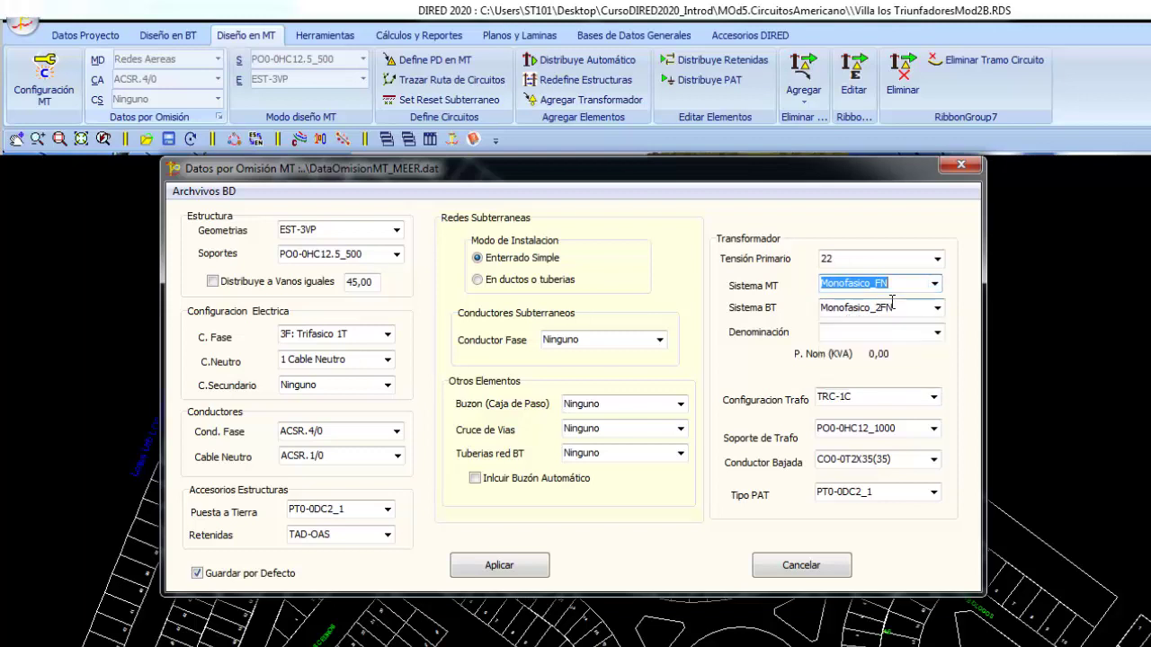
left_click(937, 307)
left_click(882, 338)
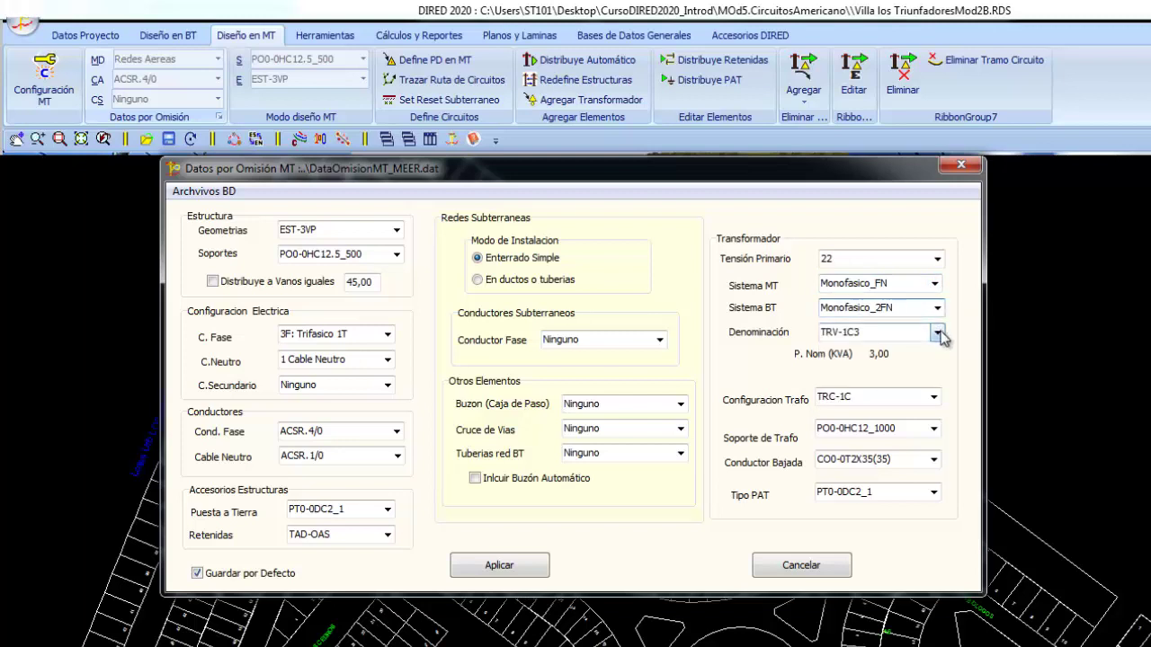
left_click(937, 332)
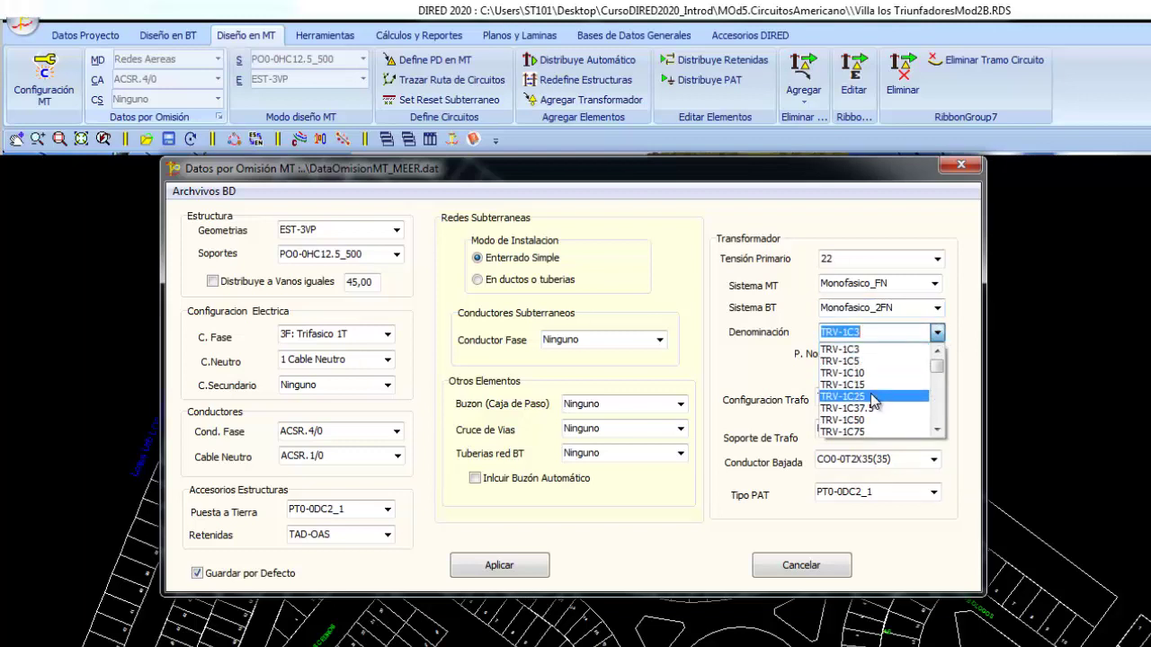
left_click(872, 396)
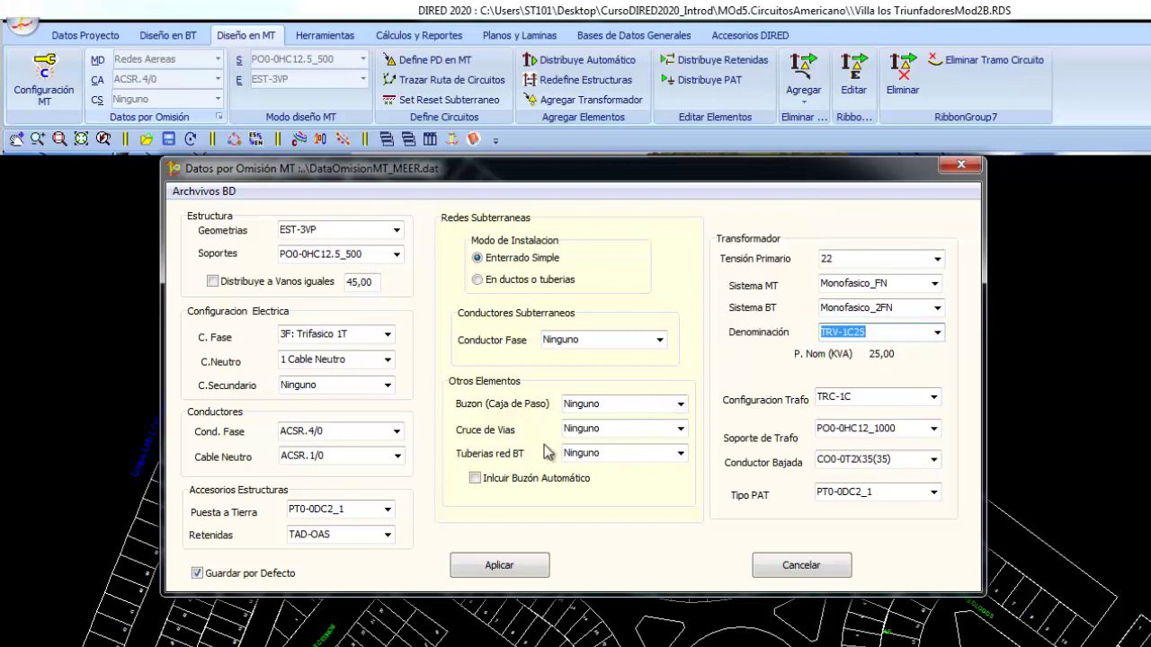
left_click(508, 567)
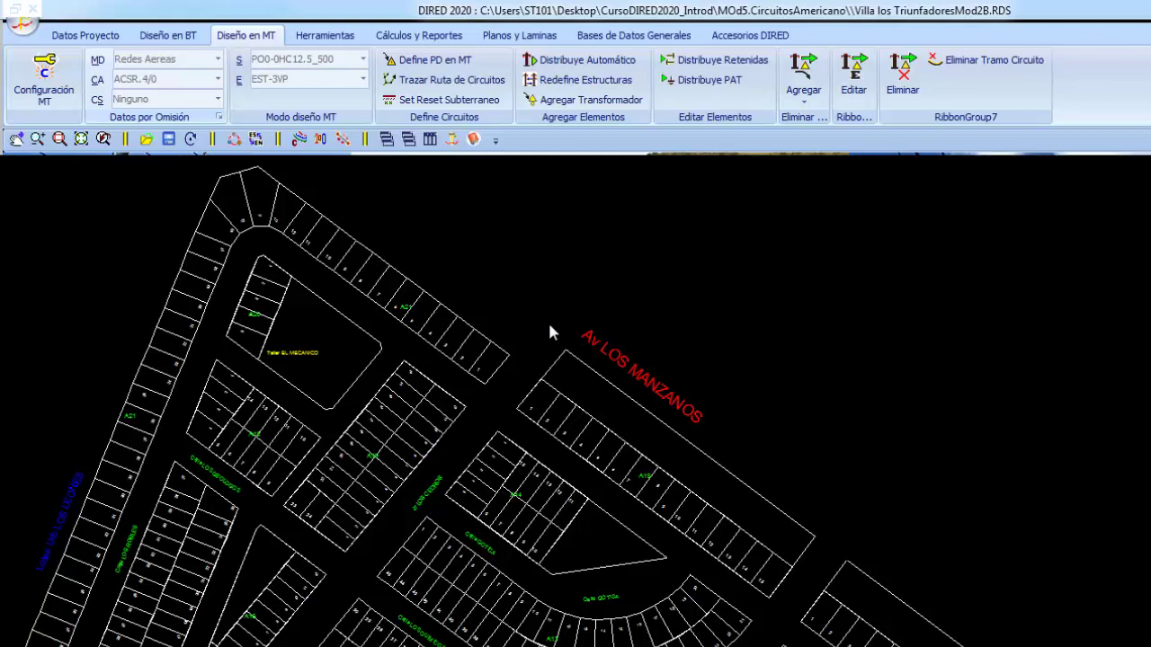
Step: Place the EST-3VP delivery point at the Av LOS MANZANOS corner
left_click(442, 63)
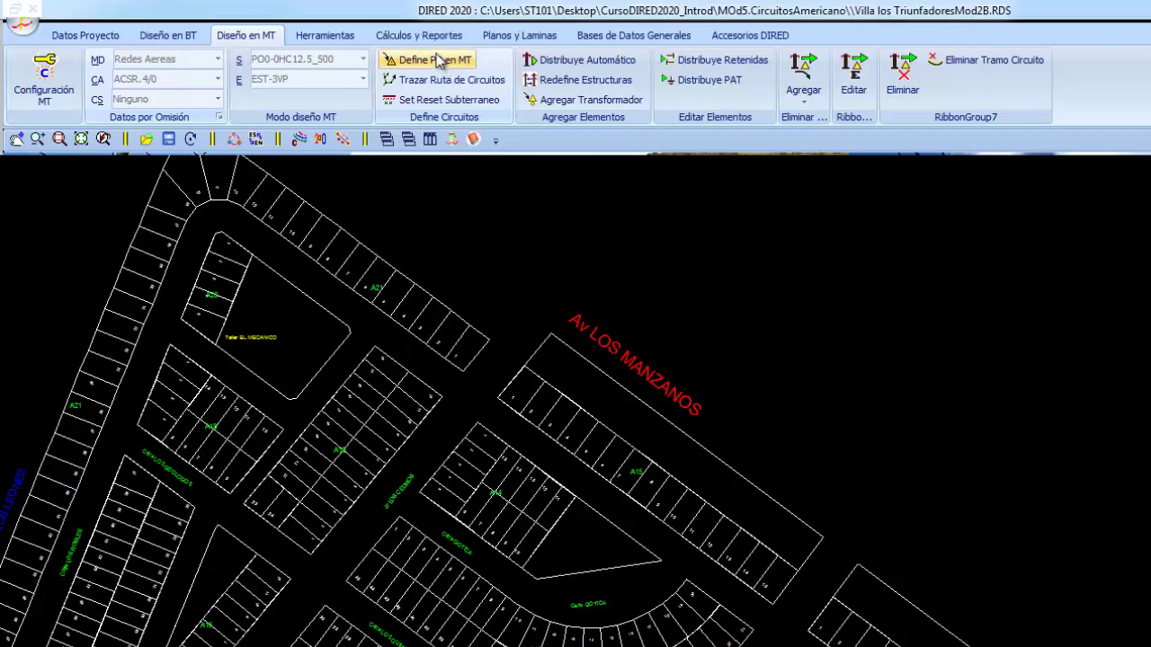
left_click(553, 333)
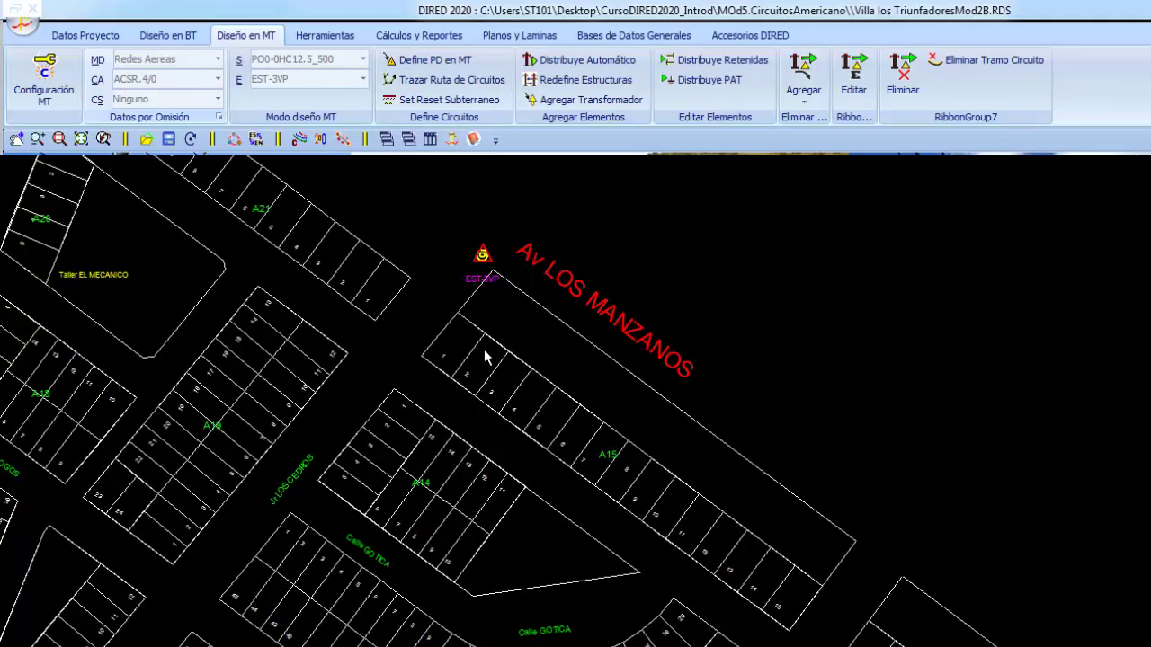
middle_click_drag(464, 358, 592, 333)
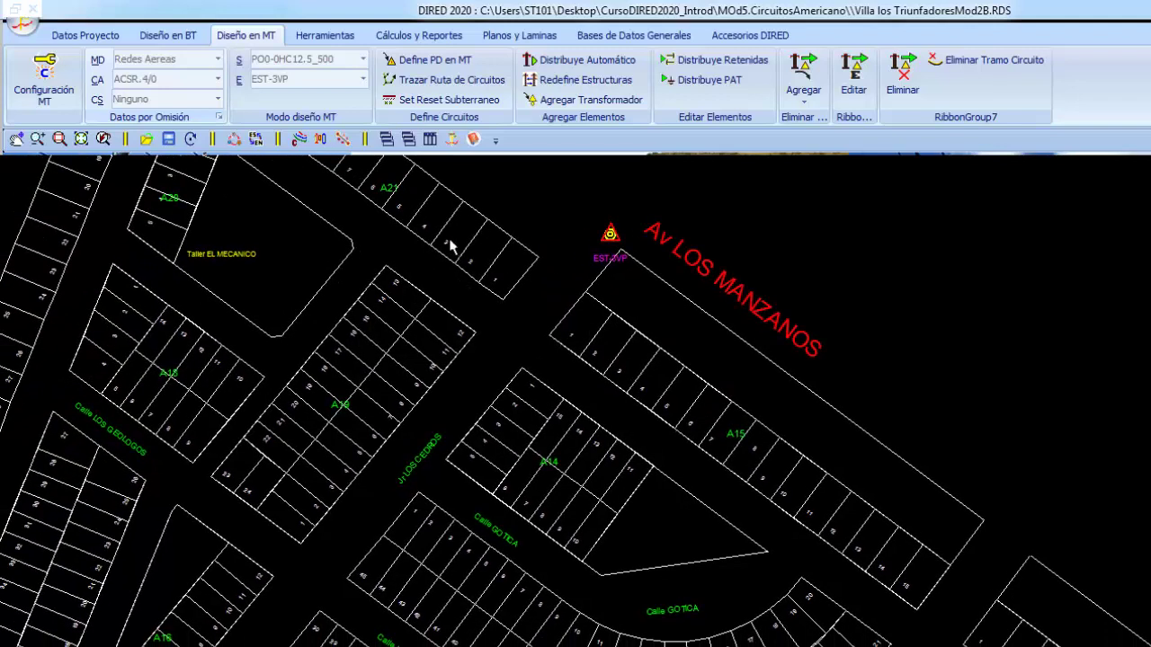
Step: Start the circuit route at the delivery point and run it down Jr LOS CEDROS
left_click(449, 79)
left_click(611, 241)
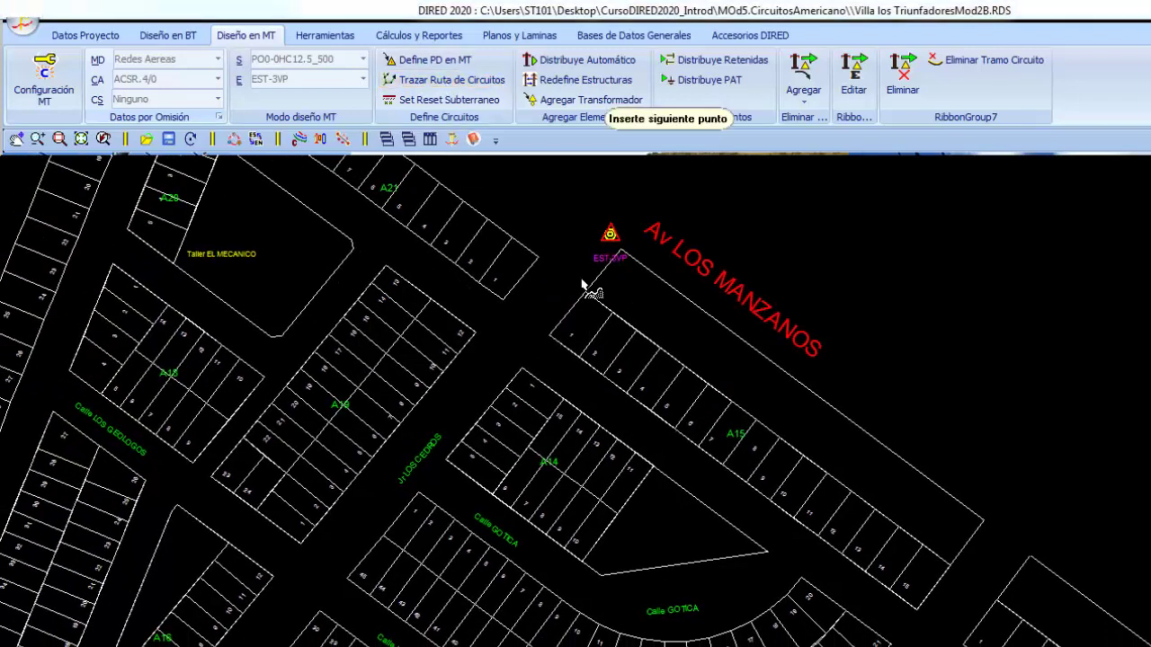
left_click(551, 330)
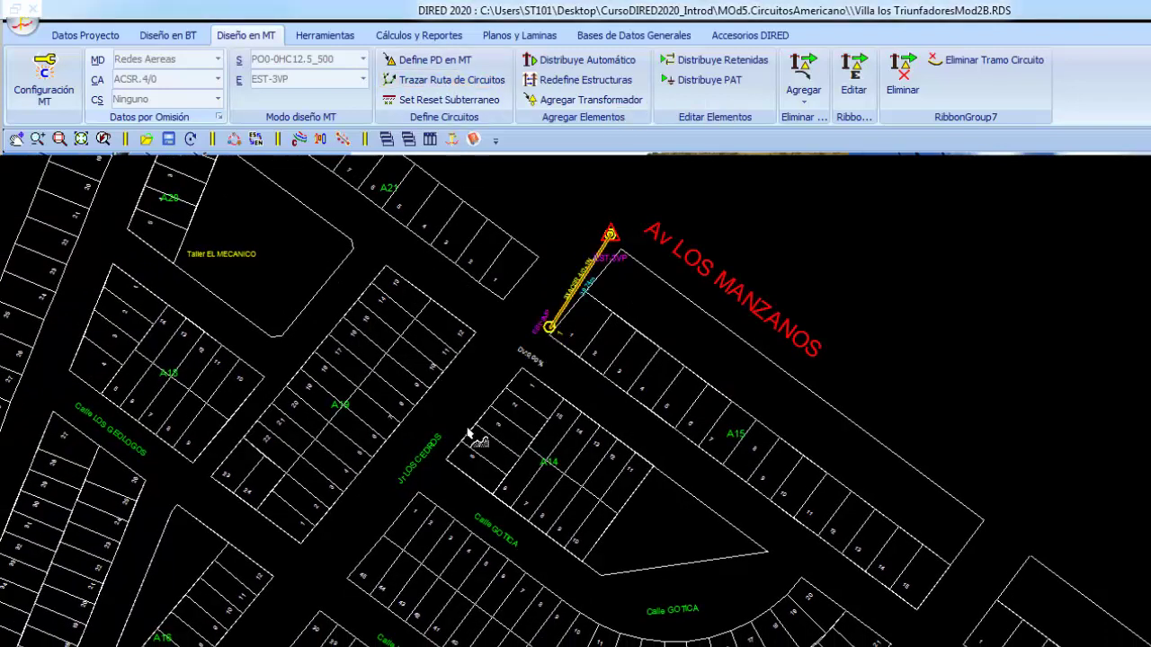
left_click(350, 580)
right_click(342, 350)
key("Escape")
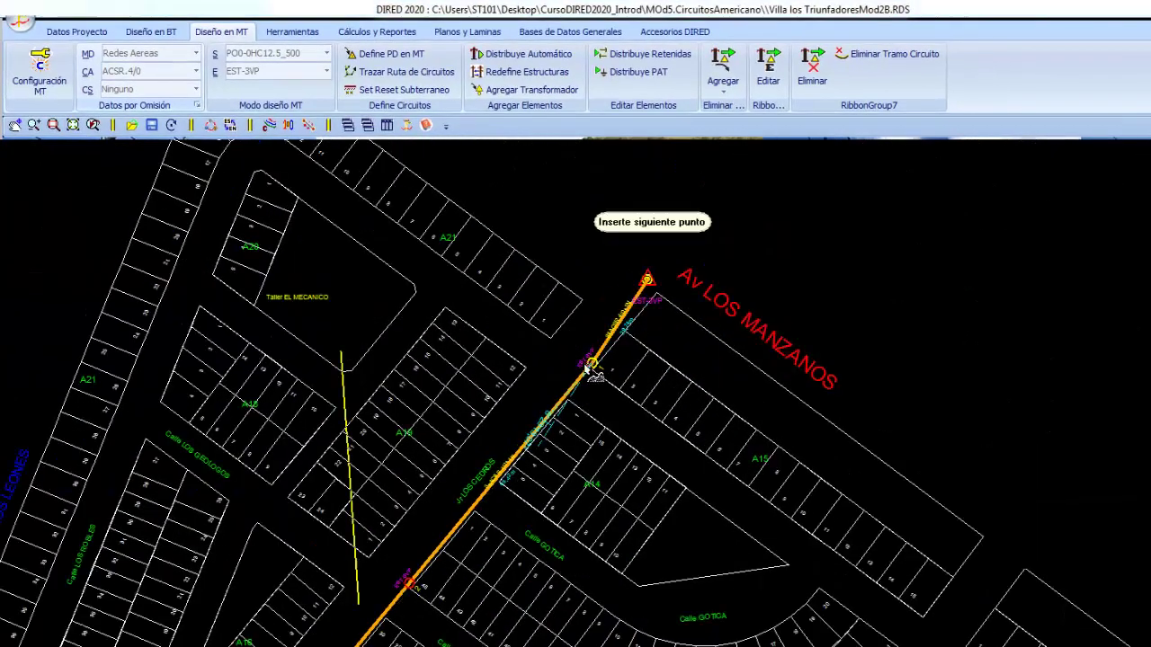
Step: Extend the route along block A21 to the northern street corner
left_click(542, 338)
left_click(307, 158)
scroll(302, 180, "down", 1)
left_click(271, 170)
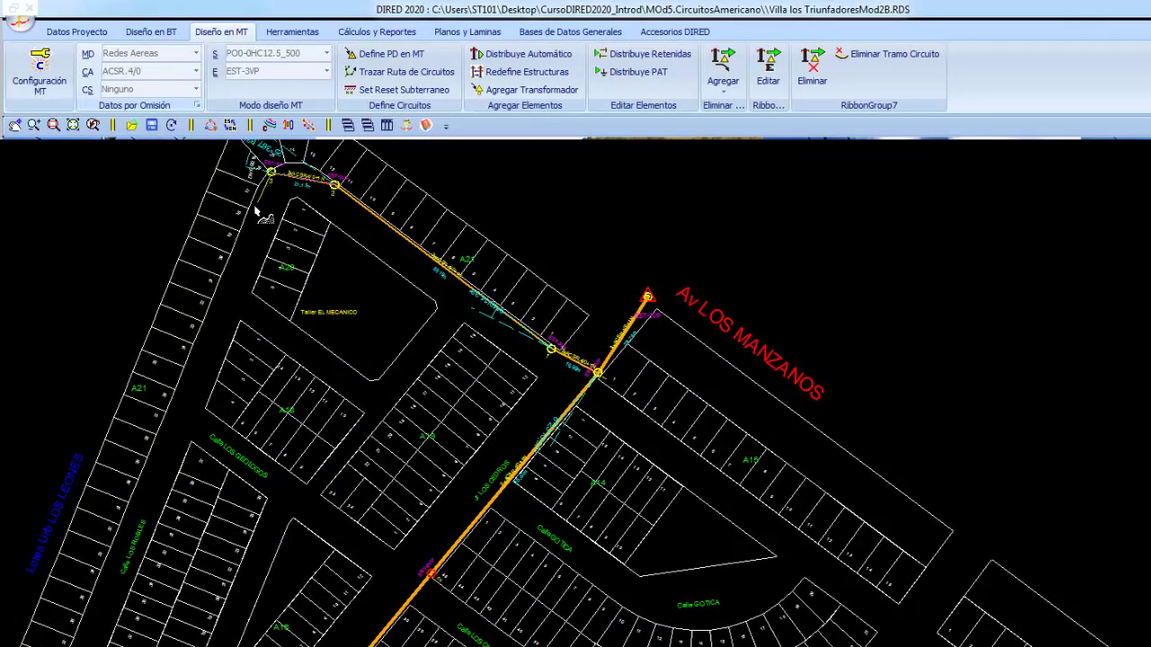
middle_click_drag(155, 519, 308, 316)
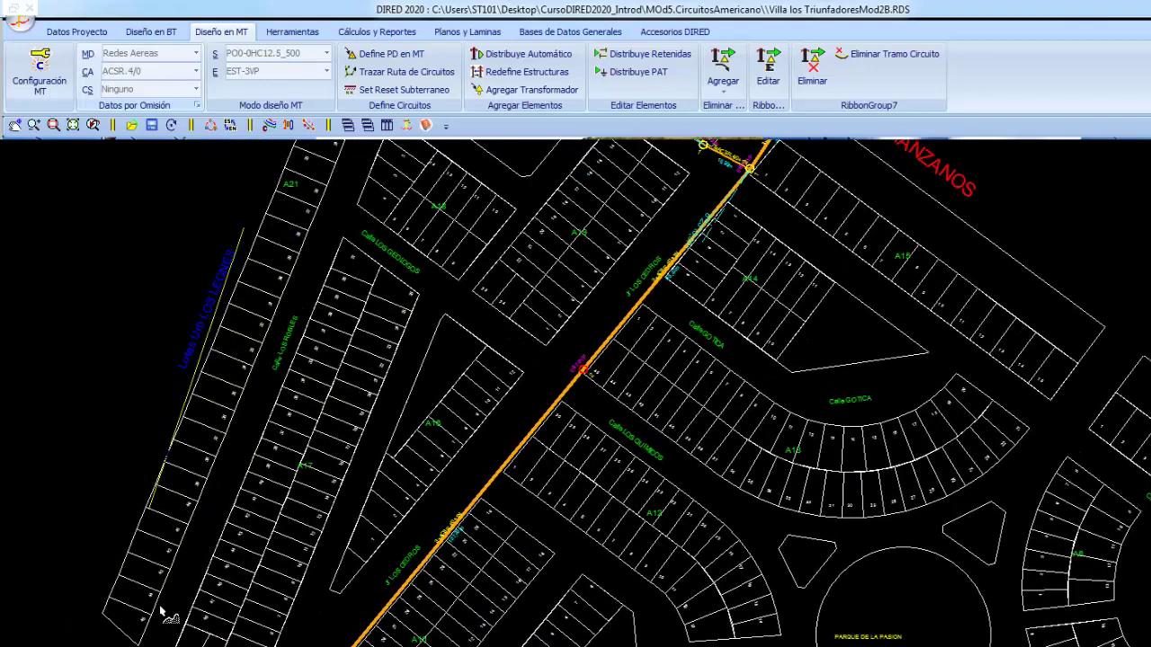
right_click(346, 320)
key("Escape")
Step: Zoom in around the EST-3VP delivery point and the nearby route
middle_click_drag(479, 153, 412, 346)
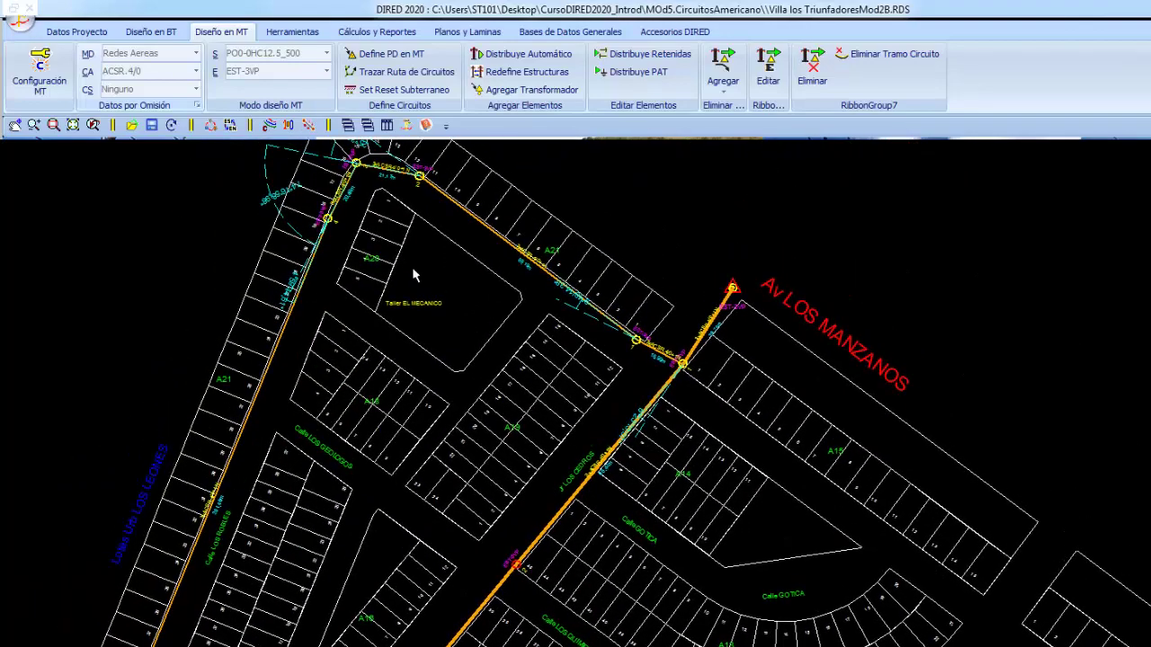
middle_click_drag(415, 256, 336, 174)
scroll(499, 411, "up", 1)
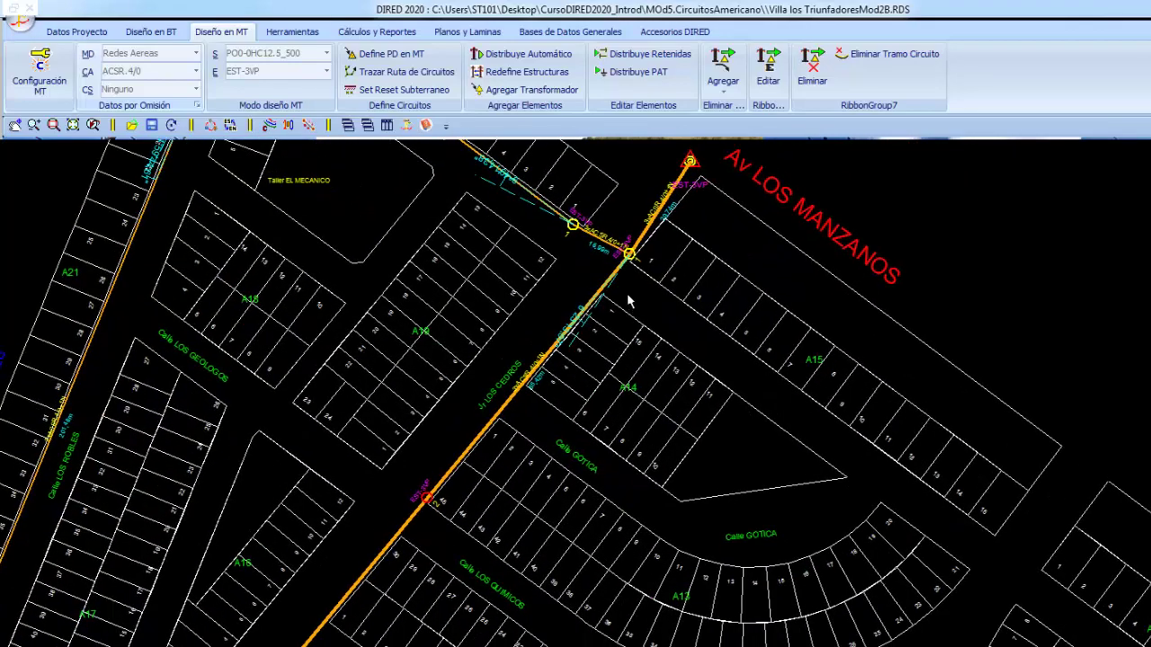
middle_click_drag(661, 273, 637, 371)
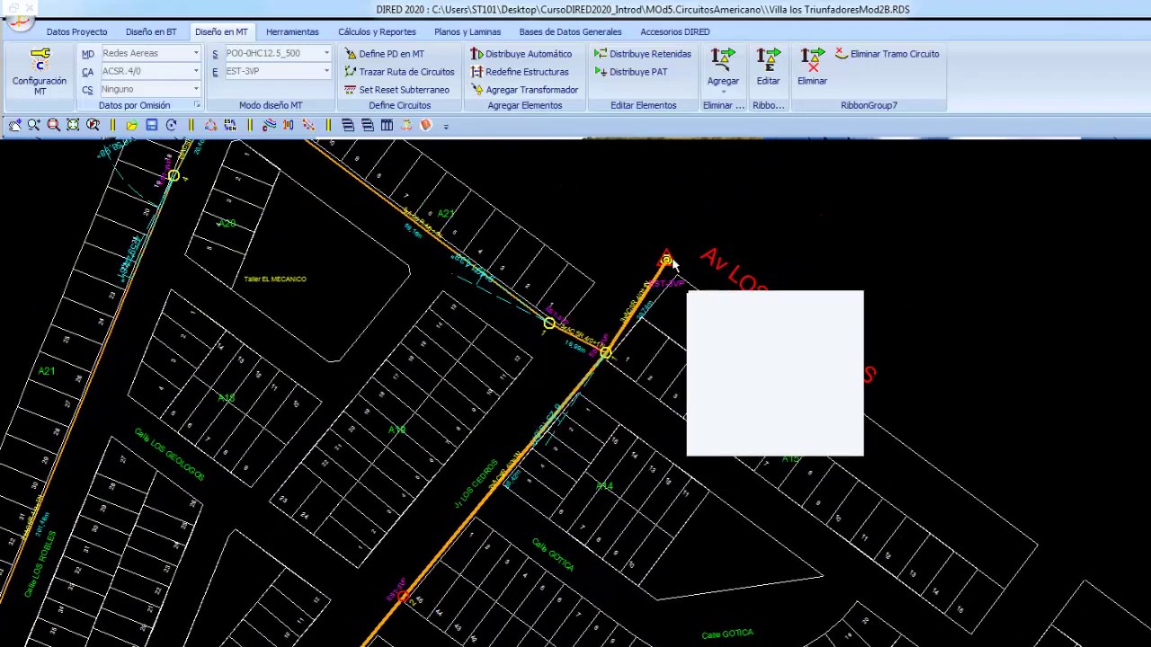
middle_click_drag(412, 255, 470, 360)
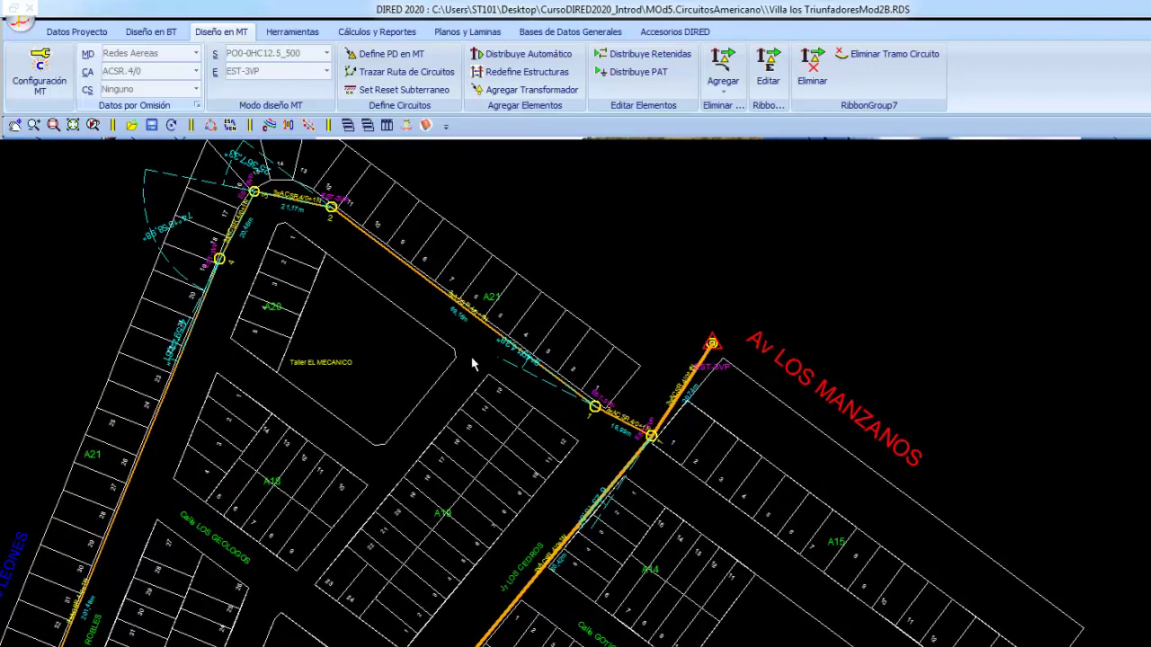
scroll(477, 364, "up", 1)
scroll(481, 343, "up", 2)
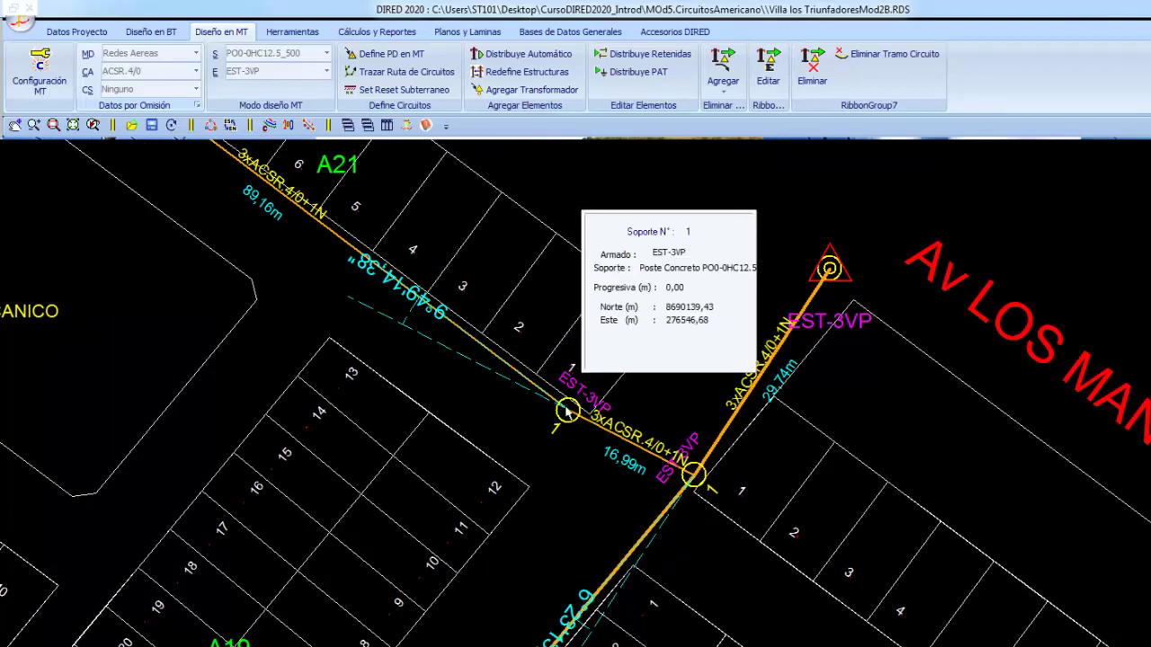
scroll(569, 412, "down", 1)
scroll(569, 412, "down", 1)
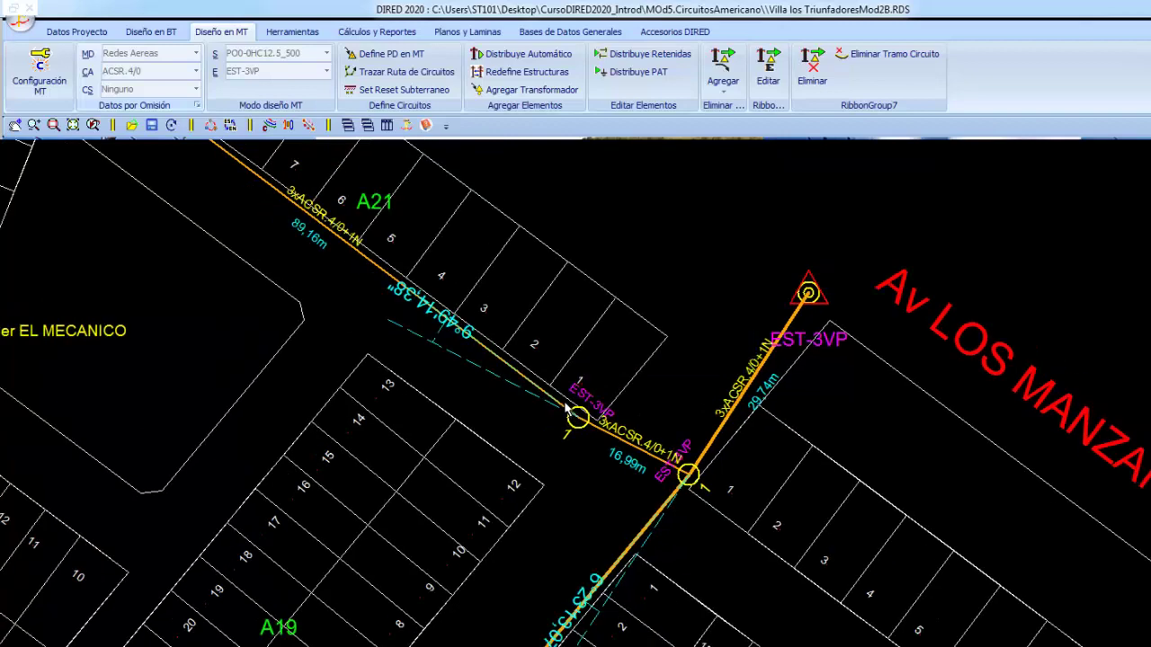
middle_click_drag(569, 447, 589, 387)
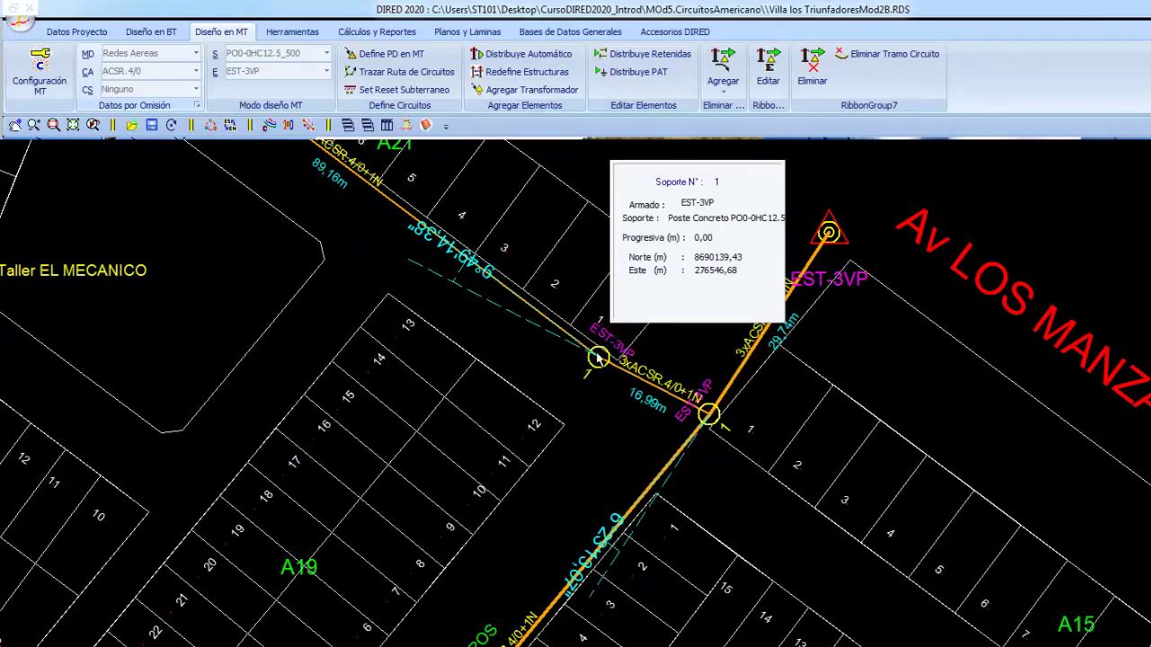
mouse_move(579, 416)
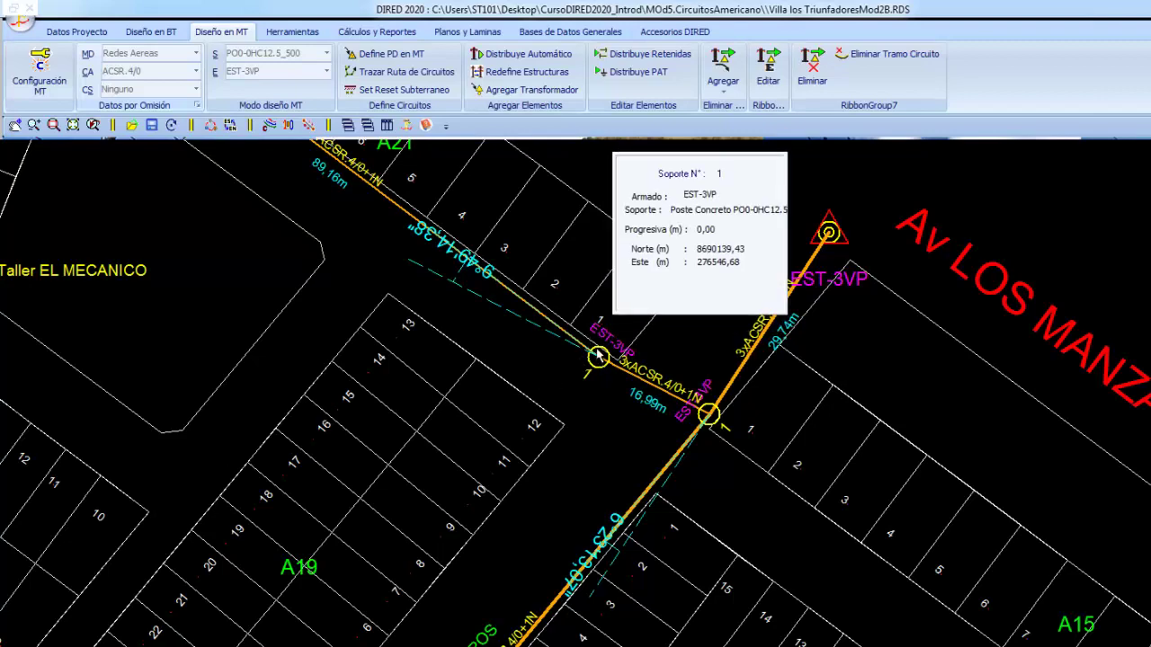
scroll(598, 357, "down", 1)
scroll(595, 351, "down", 1)
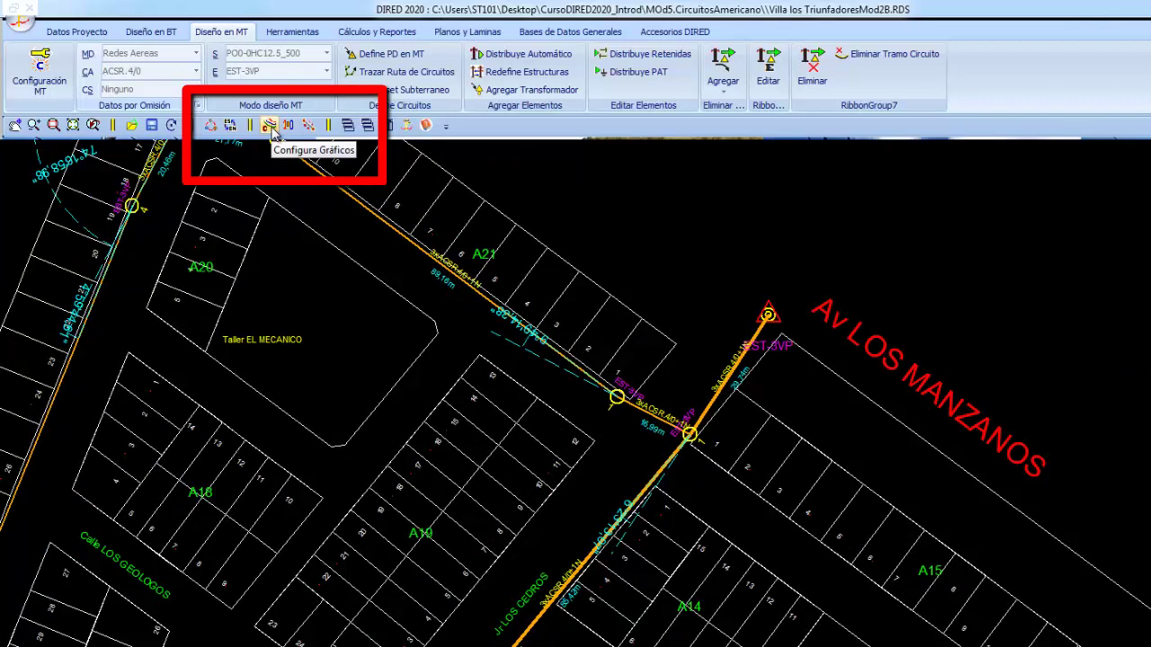
left_click(270, 126)
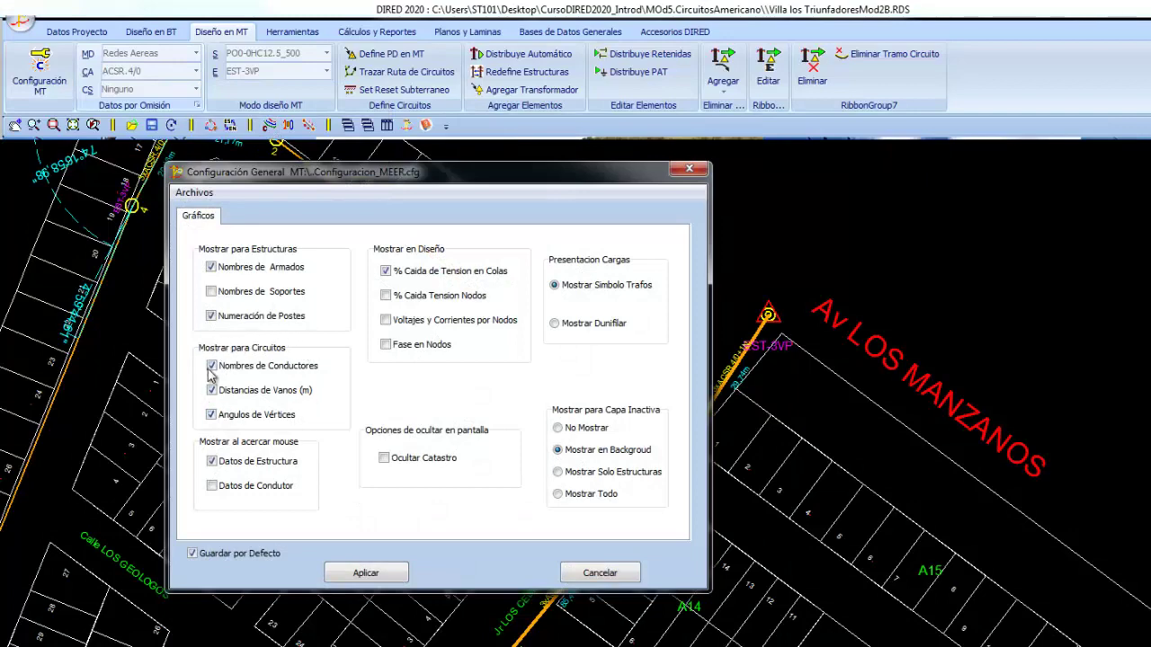
left_click(212, 414)
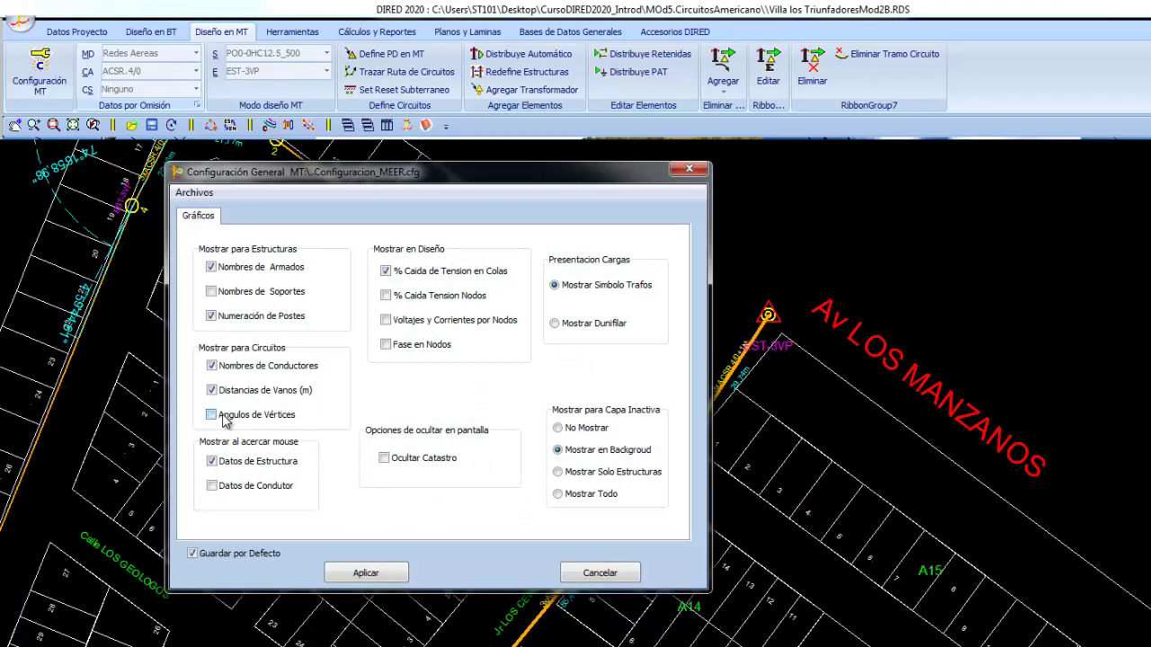
left_click(342, 573)
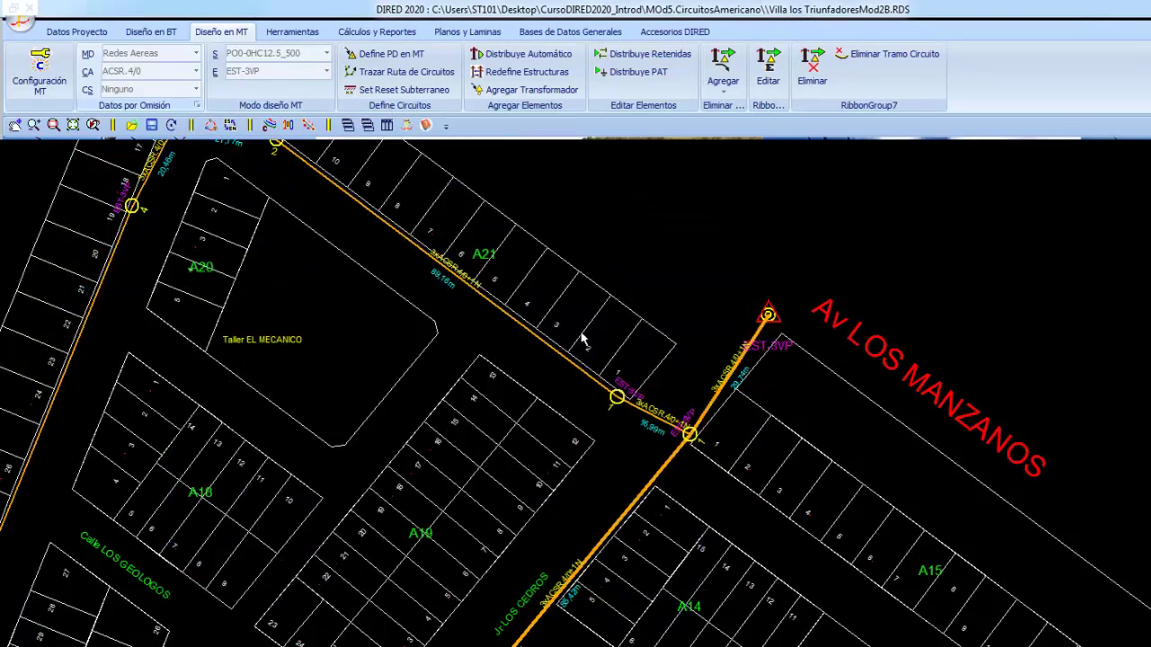
scroll(556, 353, "down", 2)
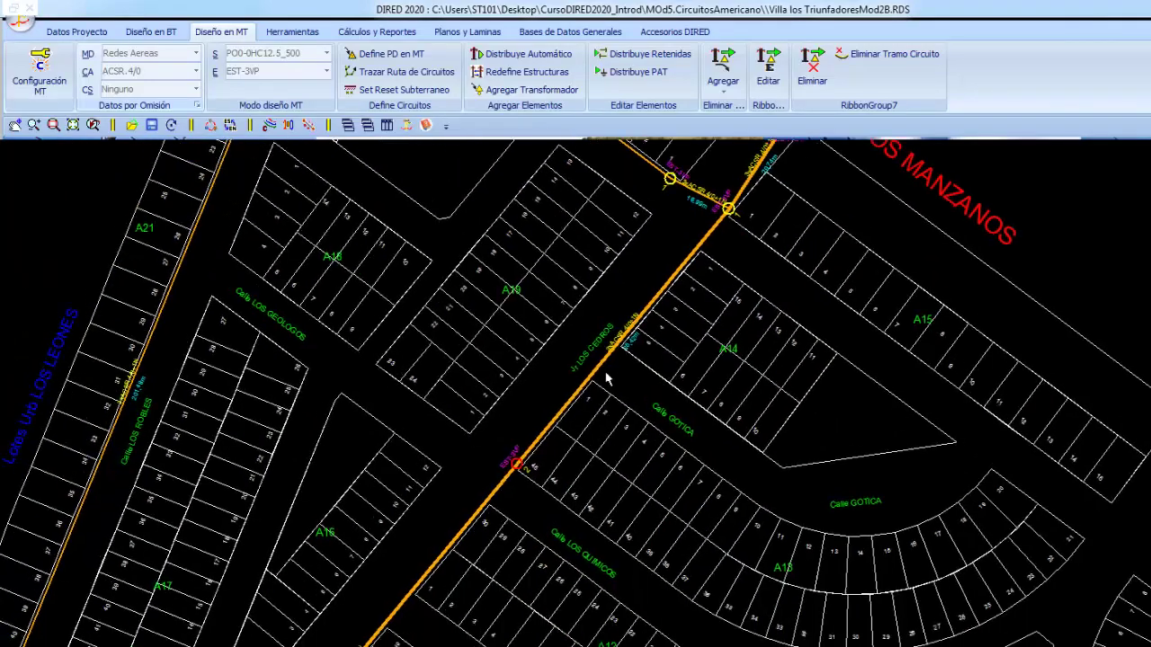
scroll(608, 368, "down", 1)
middle_click_drag(596, 449, 567, 406)
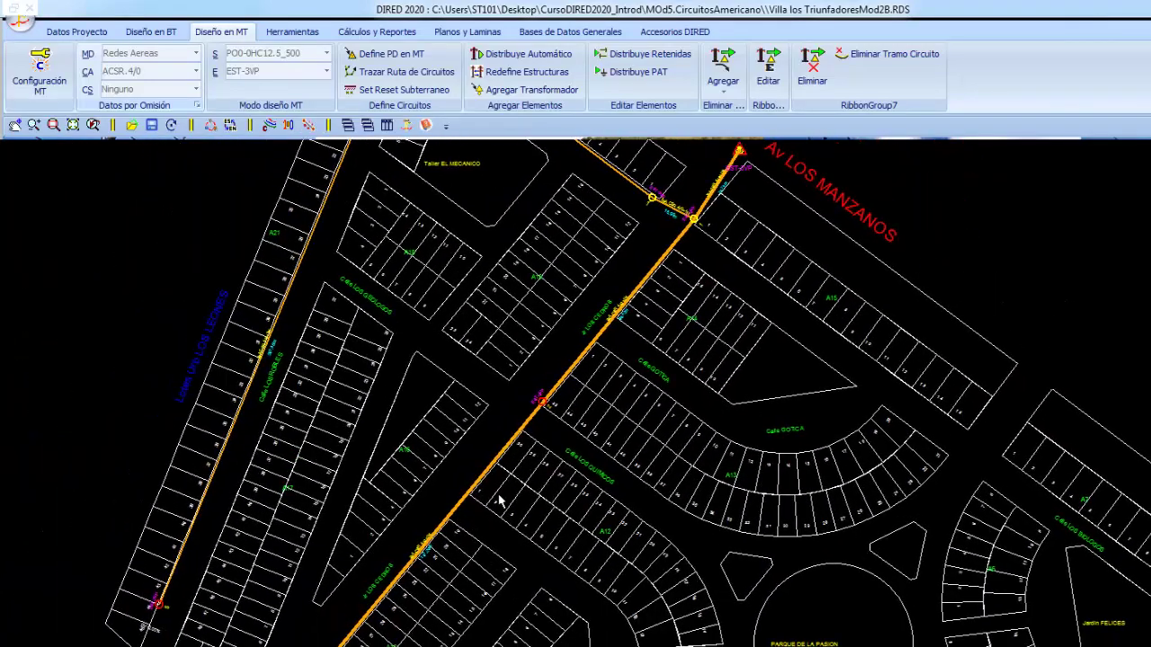
middle_click_drag(501, 500, 523, 432)
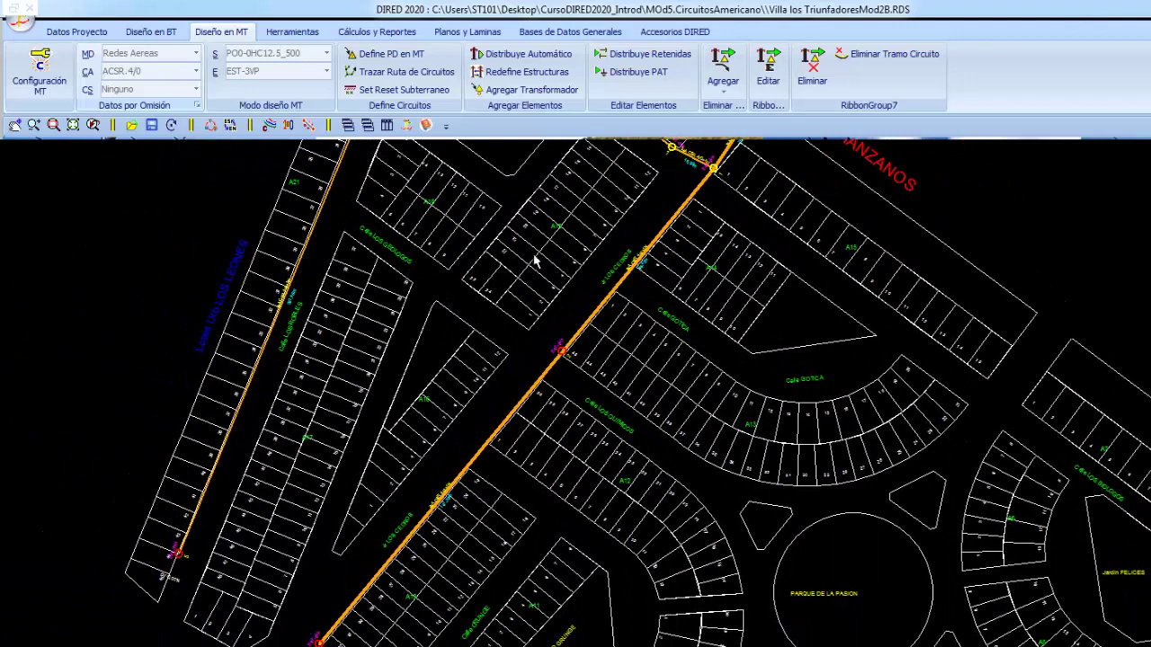
middle_click_drag(534, 278, 489, 331)
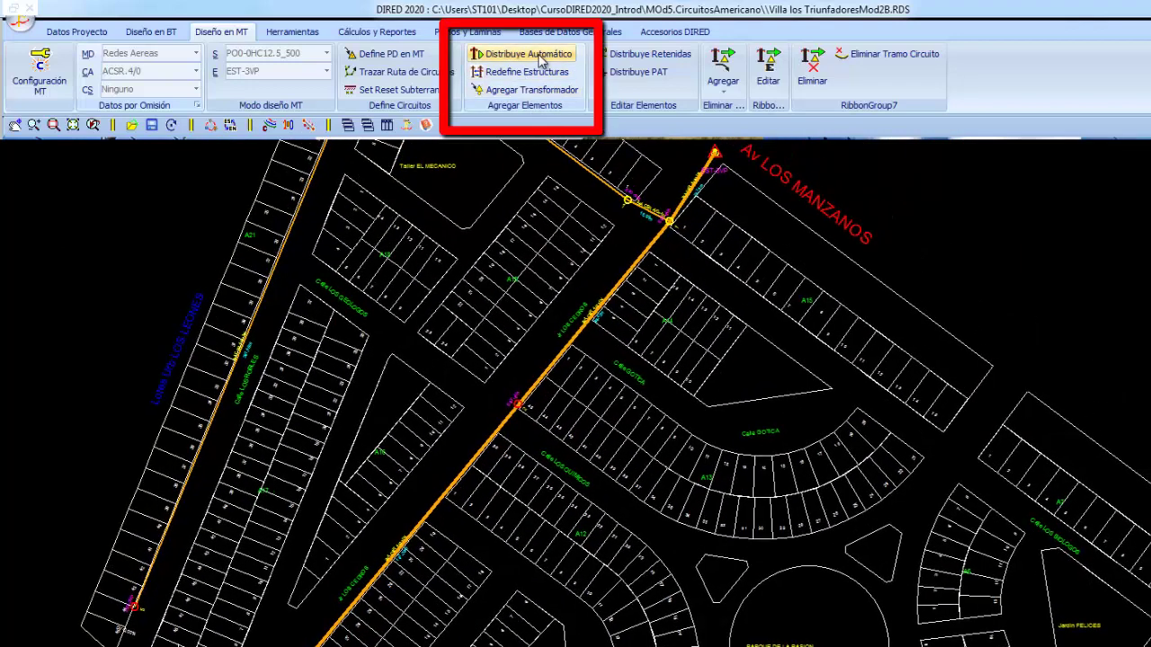
Step: Auto-distribute poles on the Jr Los Cedros feeder with a 45 m maximum span
scroll(581, 355, "up", 3)
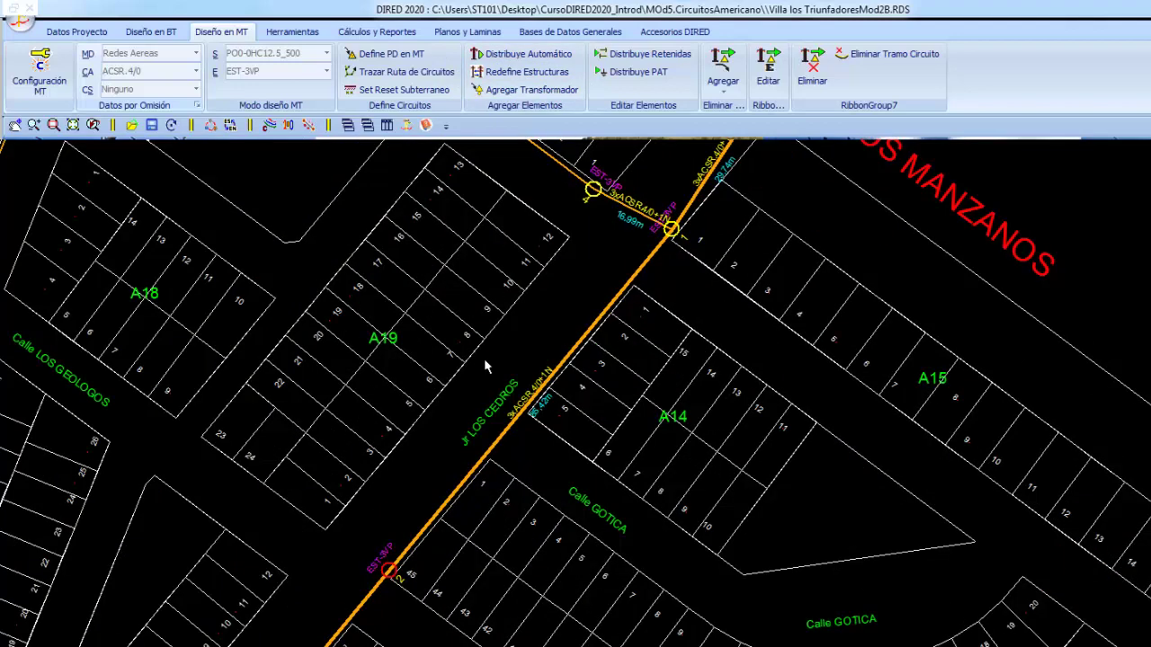
left_click(535, 73)
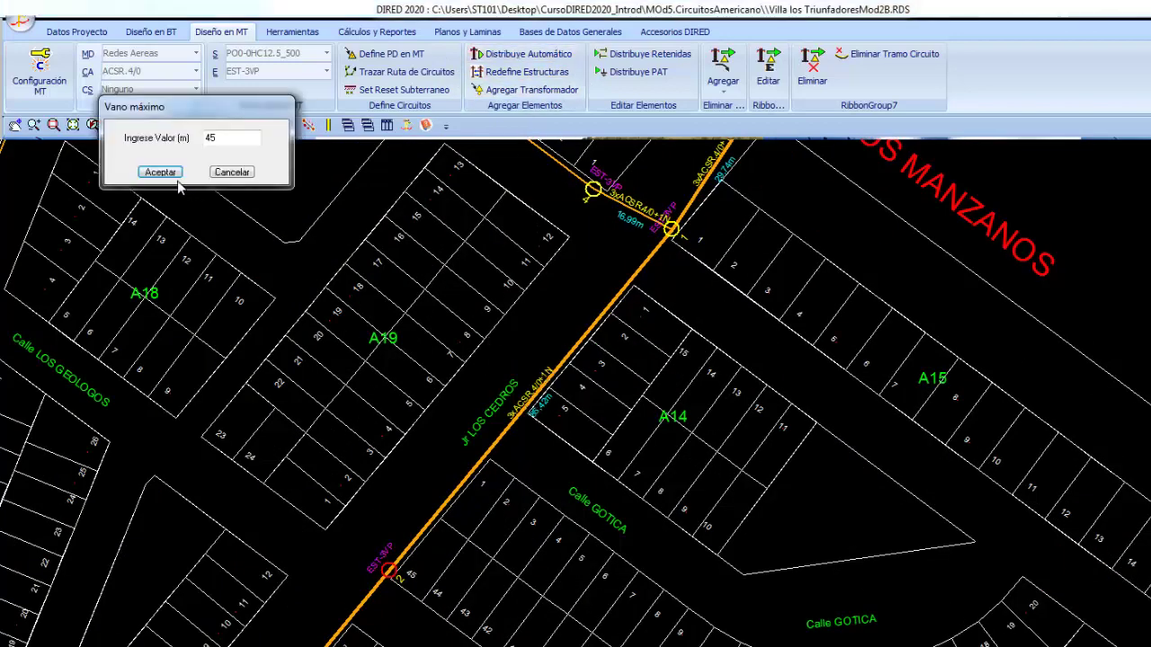
left_click(161, 171)
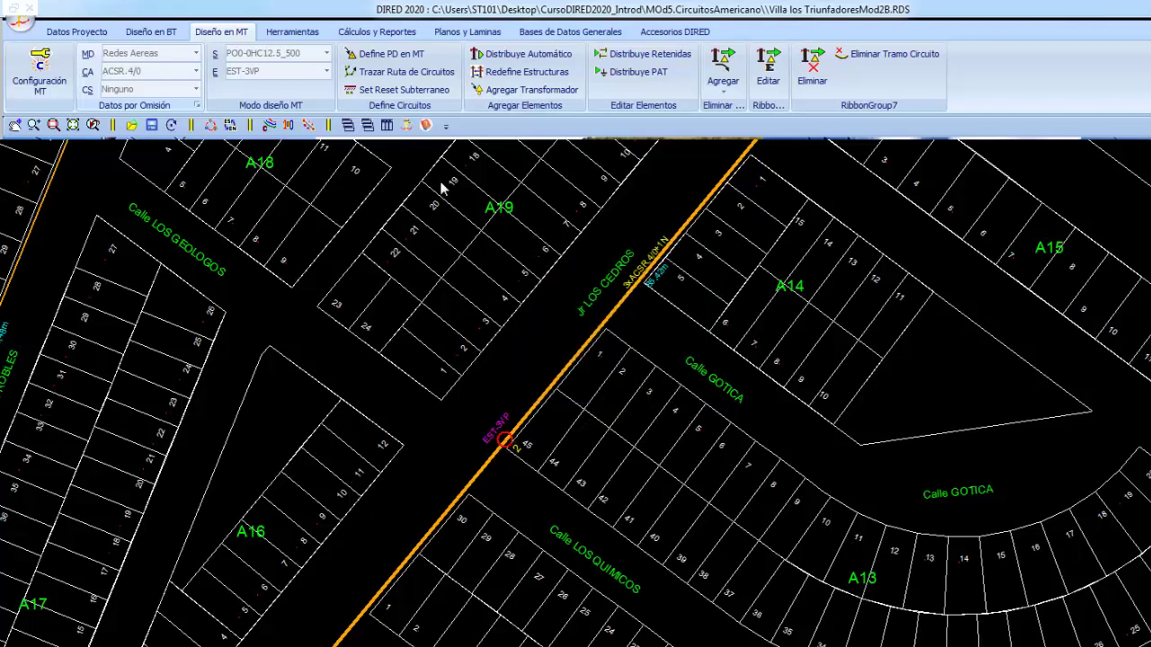
left_click(297, 32)
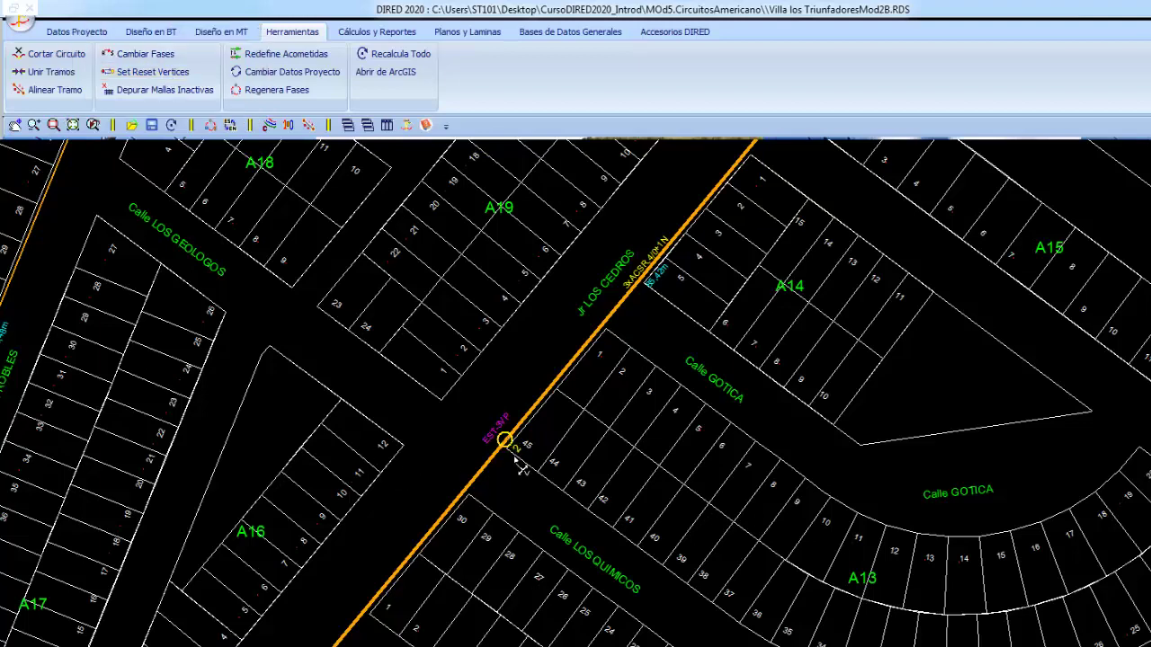
Step: Inspect the details of pole 2 near Calle GOTICA
scroll(517, 454, "up", 2)
right_click(424, 315)
left_click(493, 349)
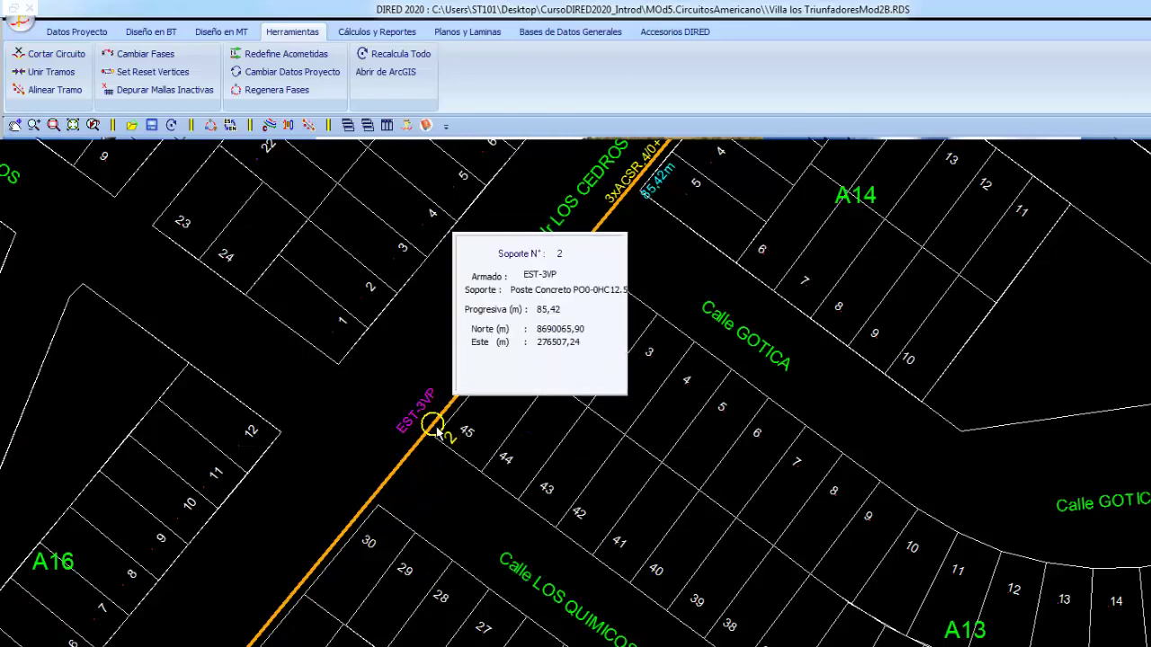
scroll(442, 428, "down", 2)
scroll(681, 382, "down", 1)
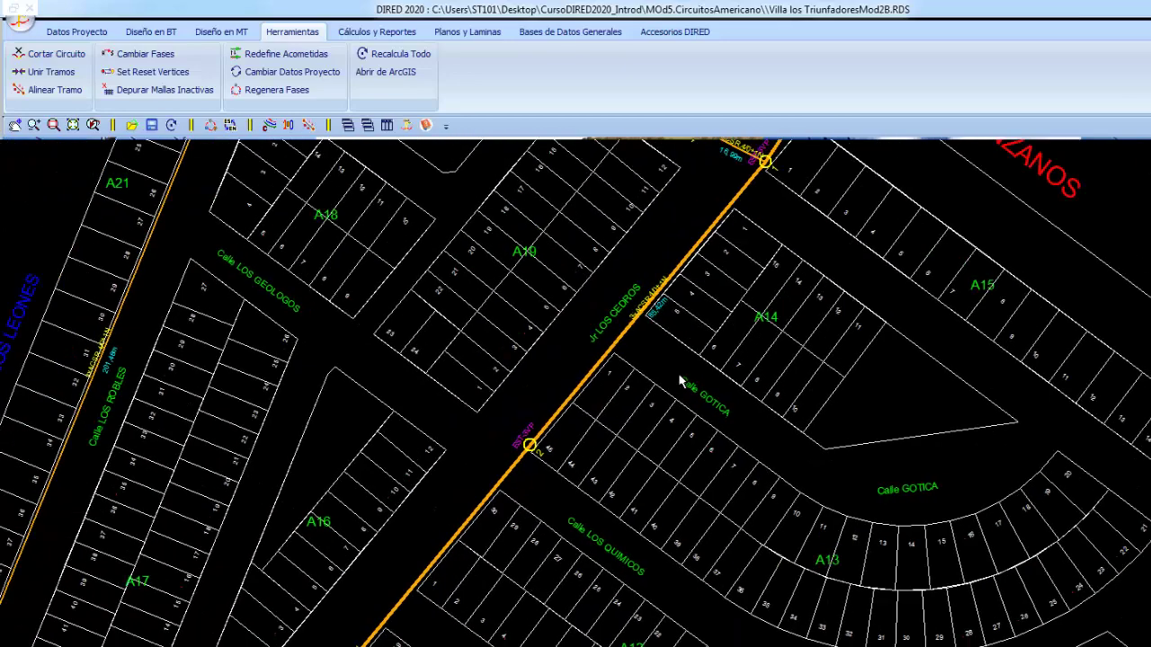
middle_click_drag(629, 450, 530, 363)
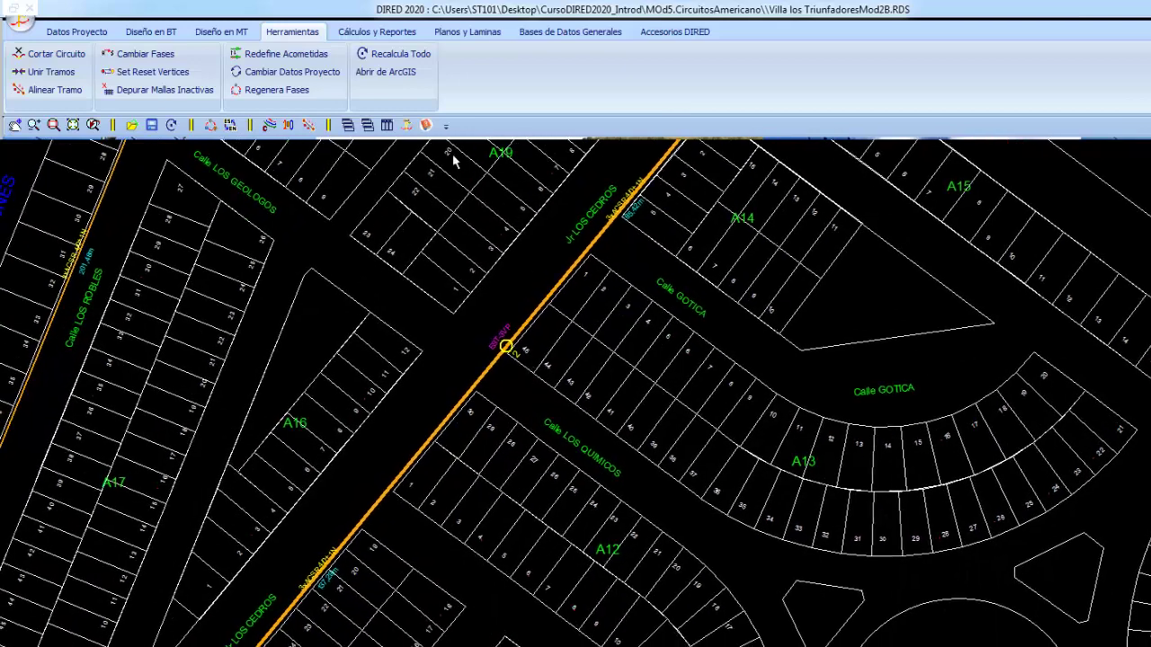
Step: Auto-distribute poles along the Jr Los Cedros line, then pan to blocks A20 and A21
left_click(236, 32)
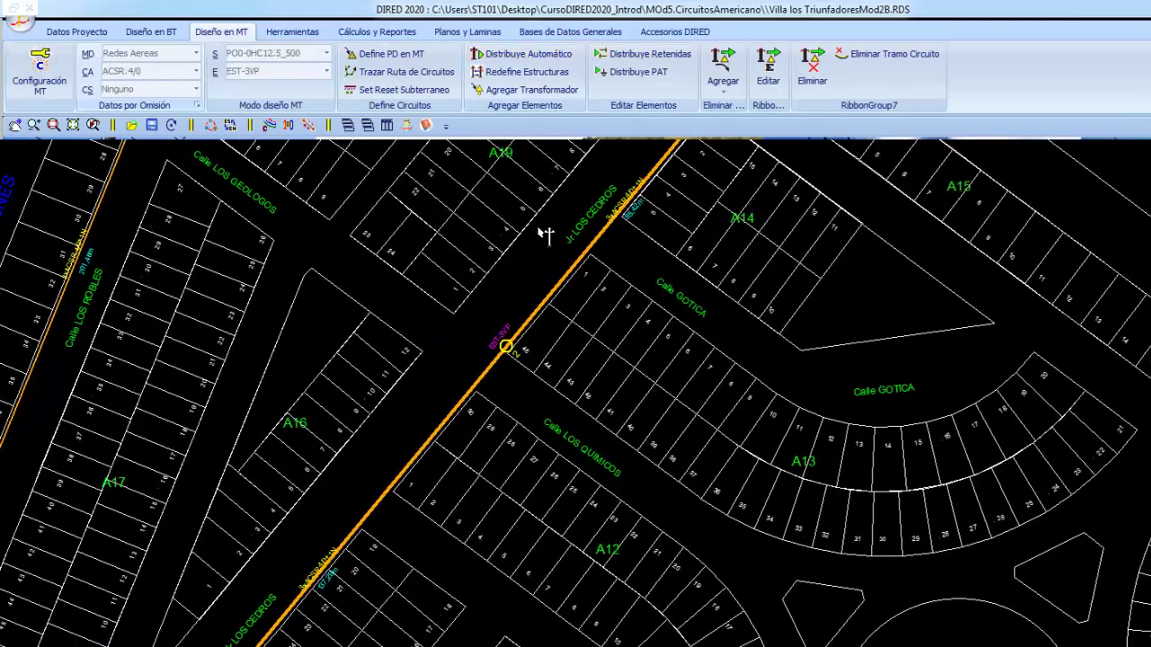
left_click(555, 307)
left_click(159, 172)
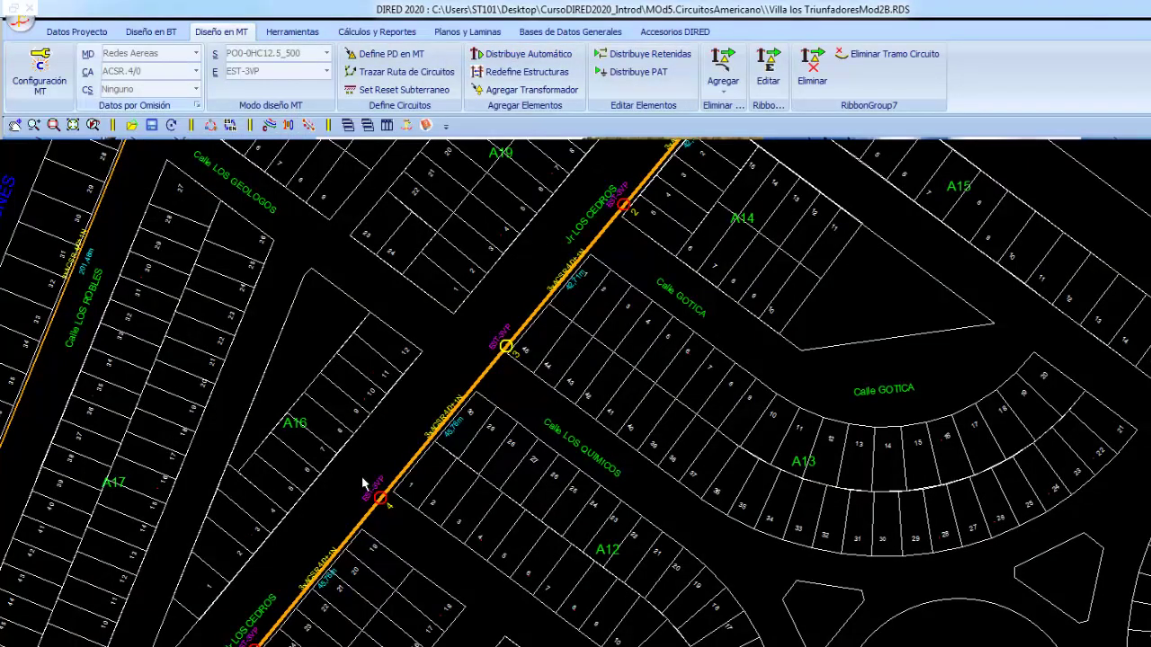
middle_click_drag(364, 483, 565, 321)
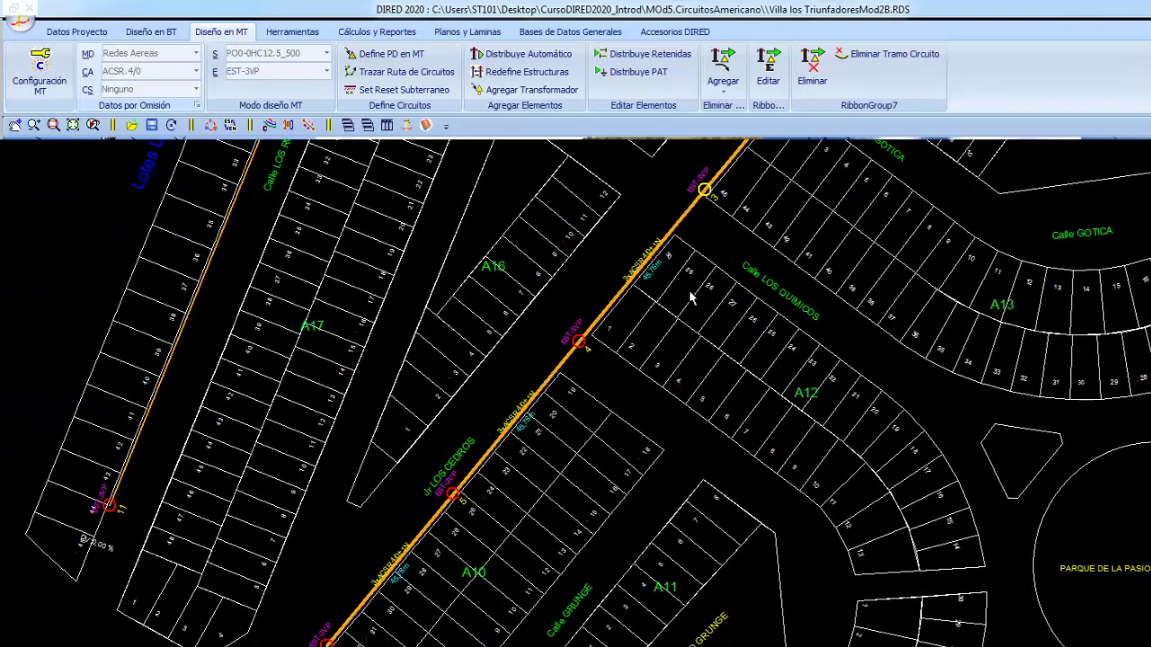
middle_click_drag(726, 219, 599, 416)
middle_click_drag(729, 283, 679, 404)
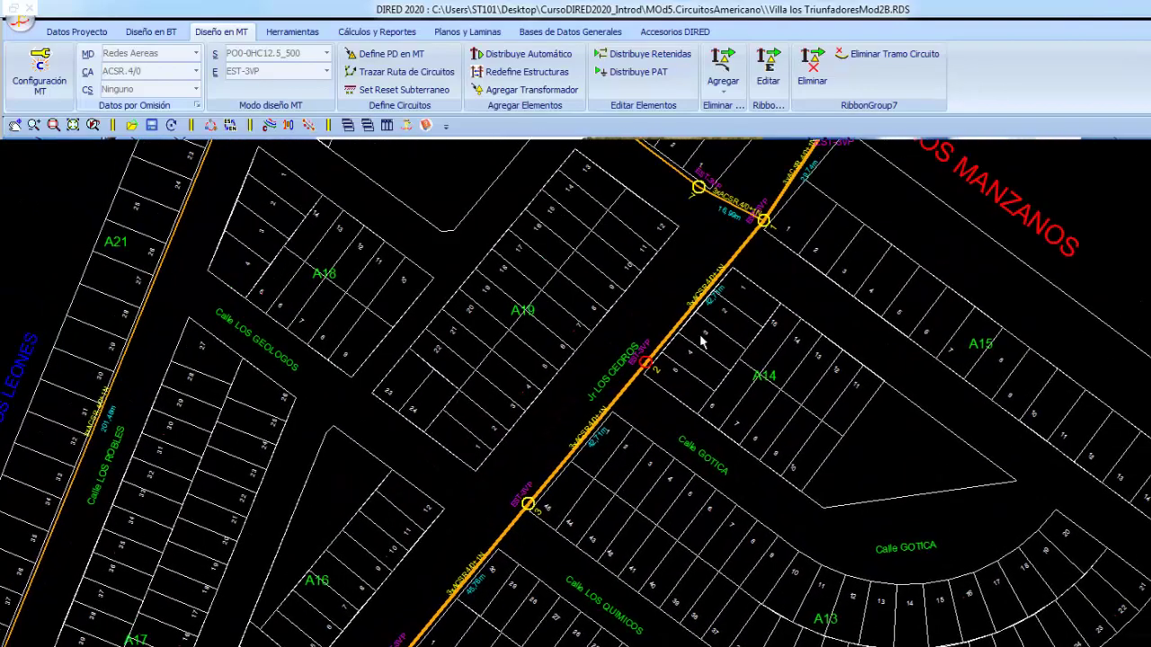
middle_click_drag(680, 333, 675, 348)
mouse_move(611, 149)
middle_mouse_down()
mouse_move(560, 289)
mouse_move(689, 392)
middle_mouse_up()
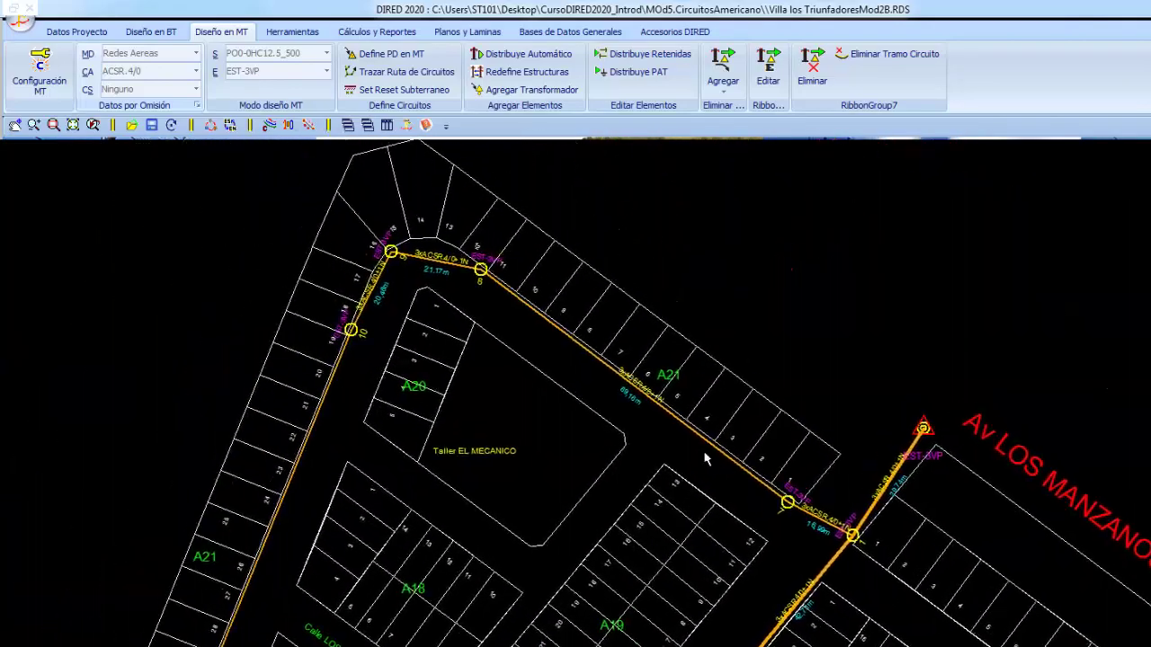
middle_click_drag(561, 326, 621, 389)
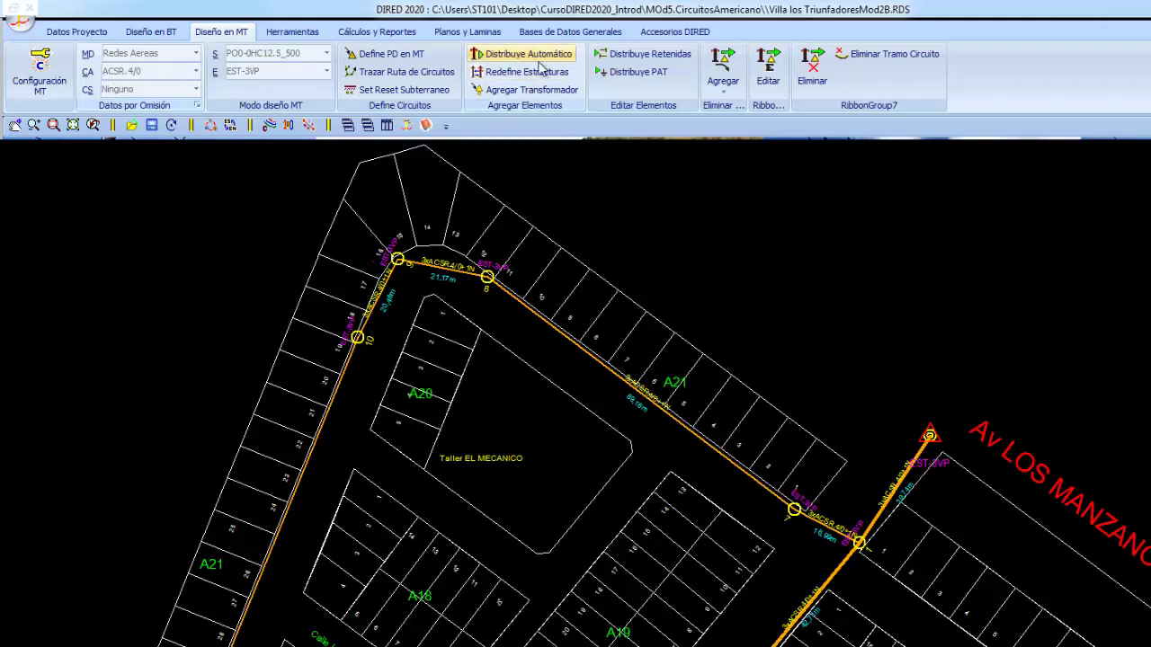
Step: Auto-distribute poles at up to 45 m spans along the route around block A21
left_click(618, 380)
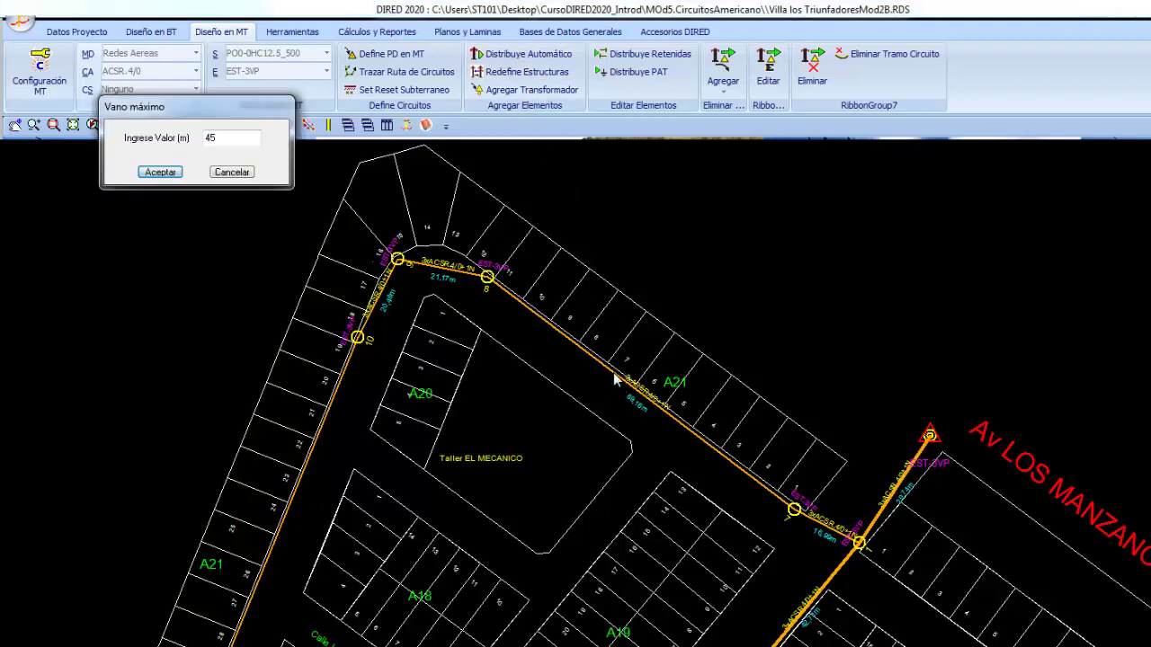
left_click(159, 172)
middle_click_drag(309, 499, 377, 488)
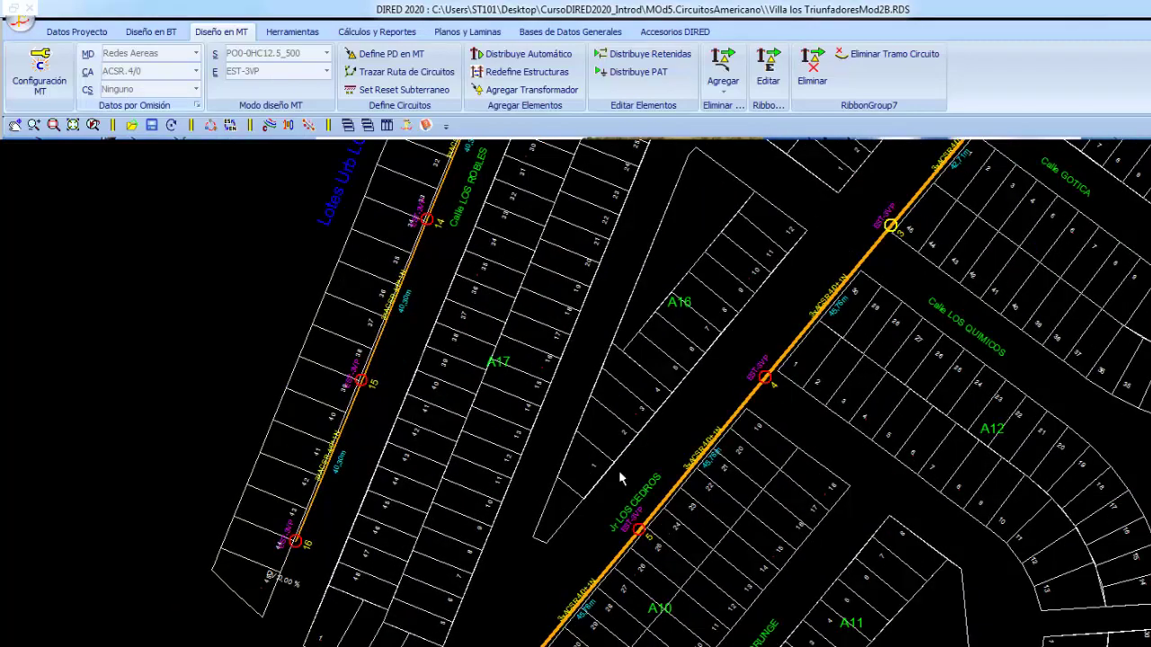
scroll(699, 446, "up", 2)
scroll(523, 482, "up", 2)
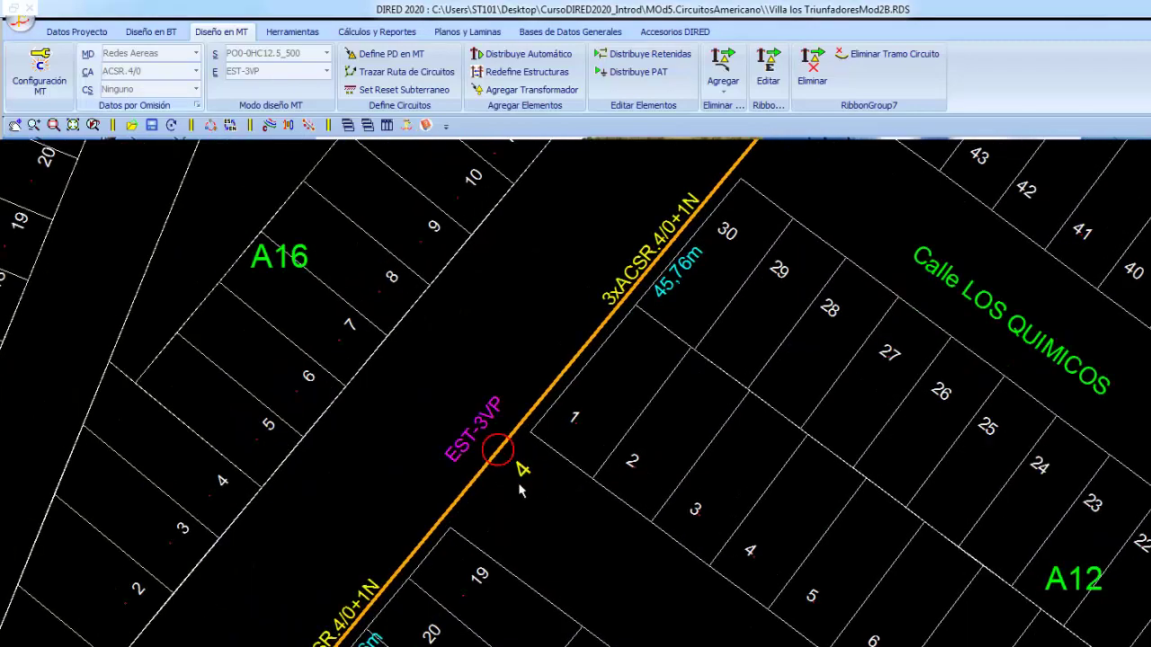
middle_click_drag(519, 486, 505, 543)
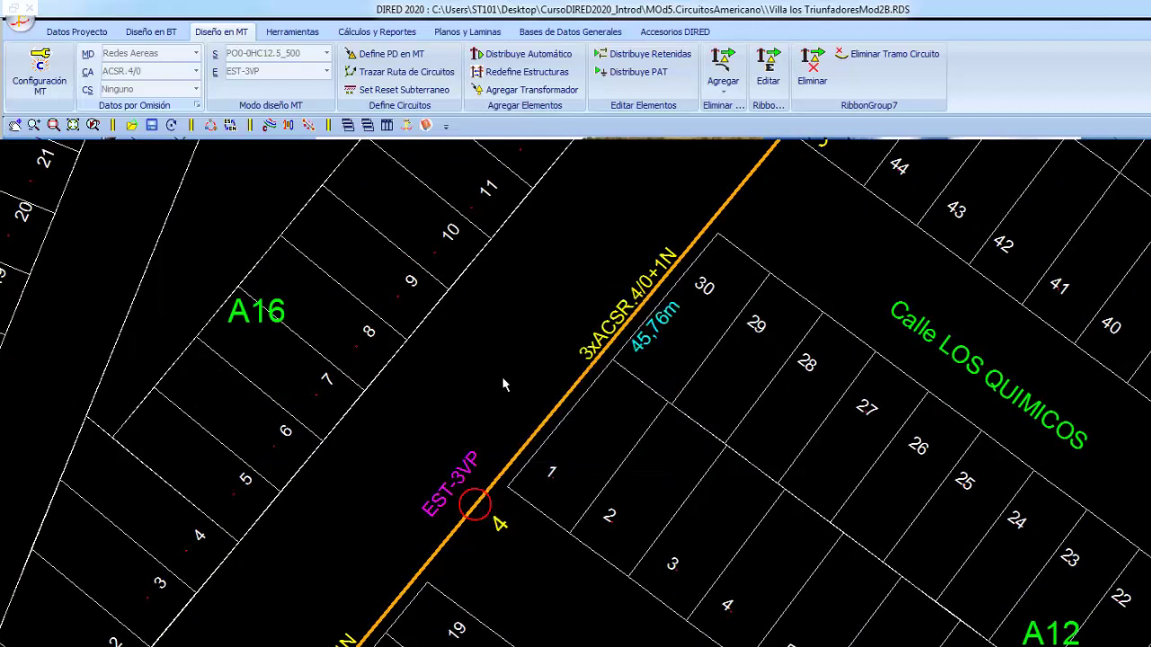
Step: Drag pole 4 on Jr Los Cedros freely to a new position along the line
right_click(474, 526)
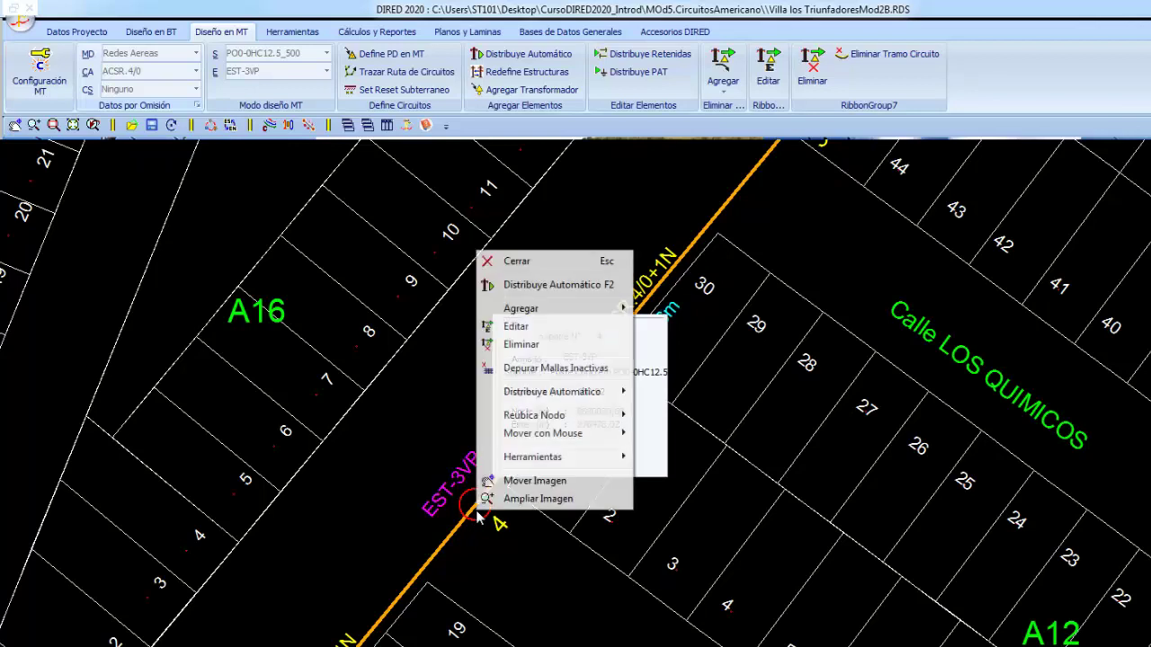
mouse_move(543, 433)
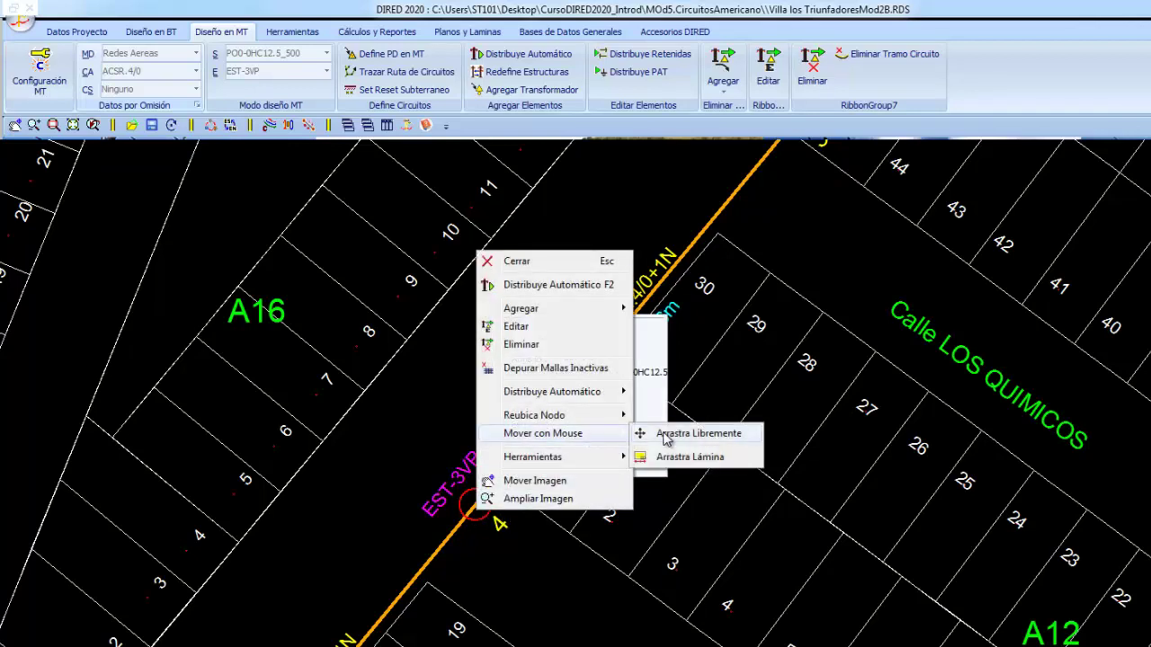
left_click(665, 439)
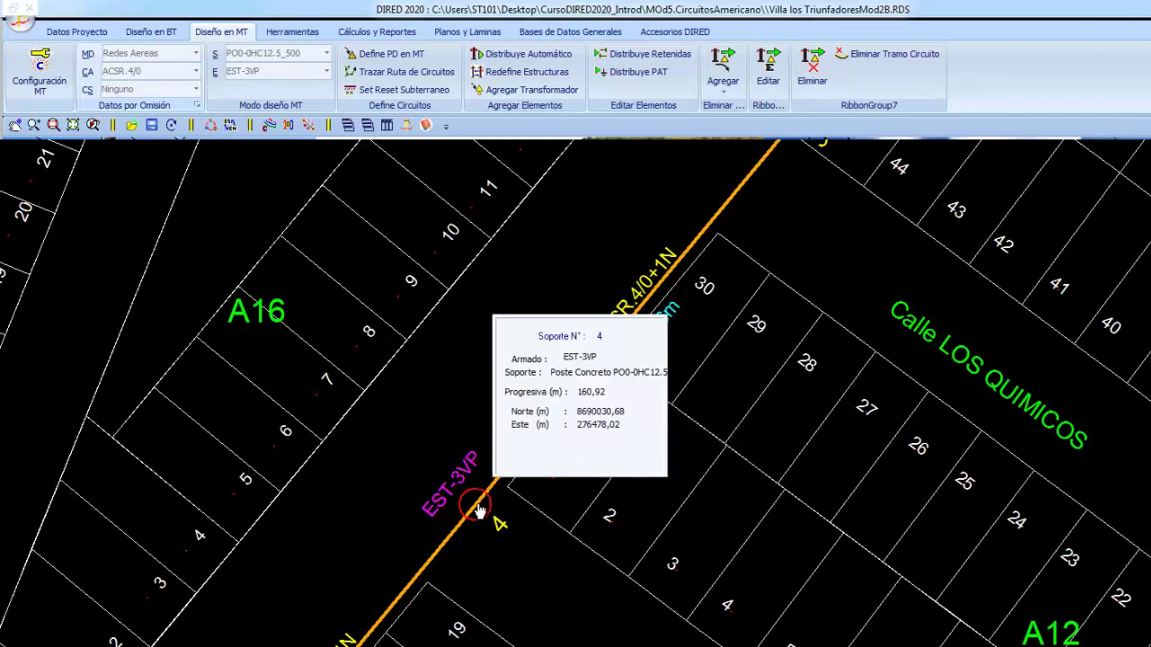
right_click(550, 277)
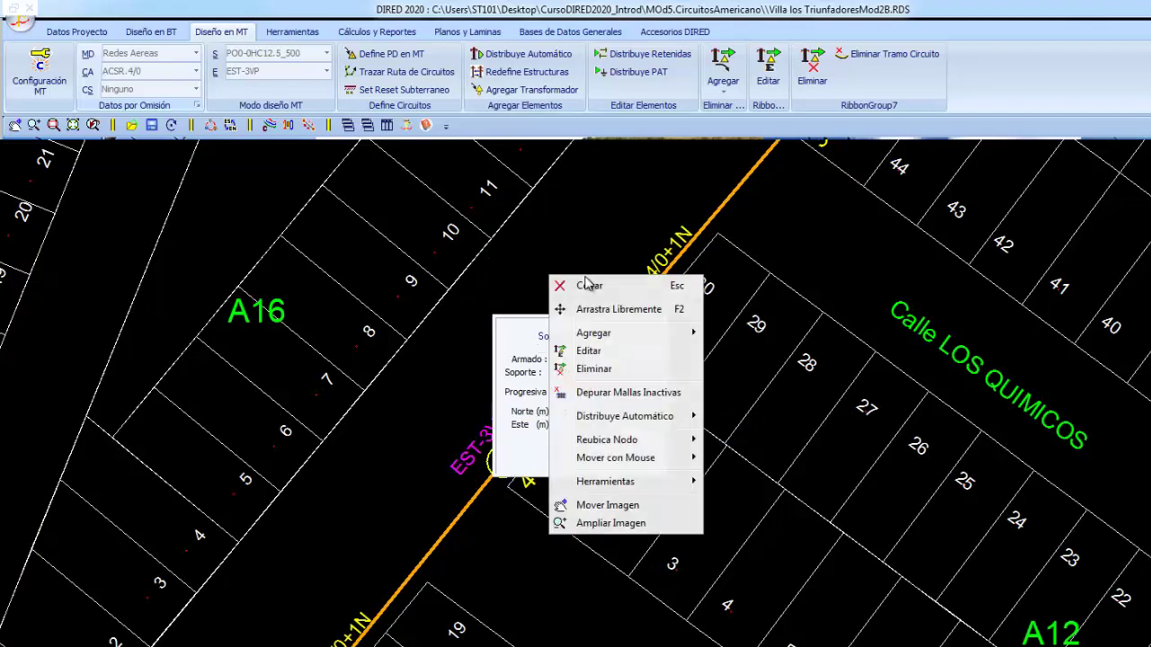
left_click(681, 398)
scroll(670, 464, "down", 2)
middle_click_drag(565, 522, 572, 585)
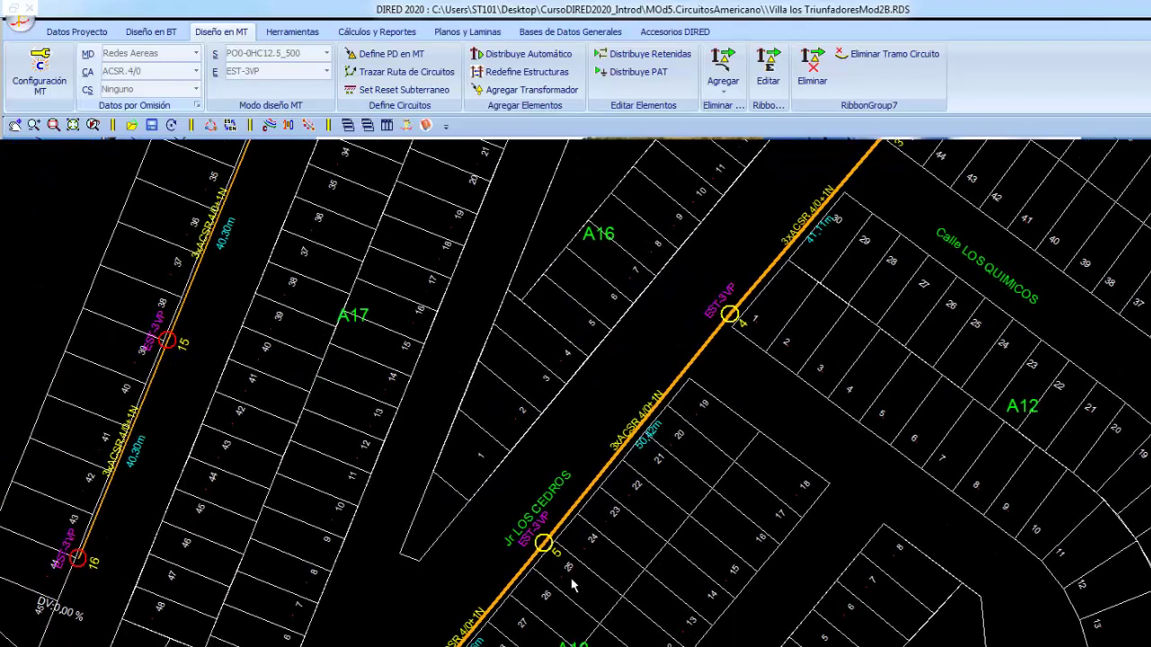
Step: Review the feeder spans from the Av LOS MANZANOS junction to the Calle GOTICA arc
scroll(539, 593, "down", 2)
middle_click_drag(750, 322, 718, 457)
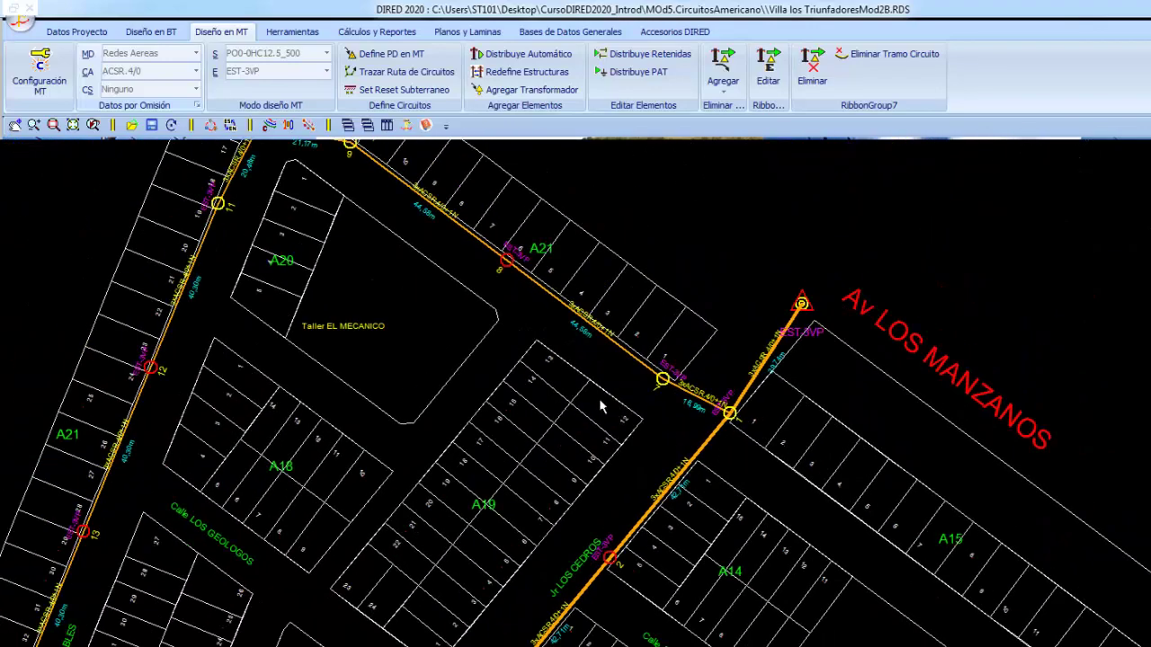
middle_click_drag(431, 296, 513, 377)
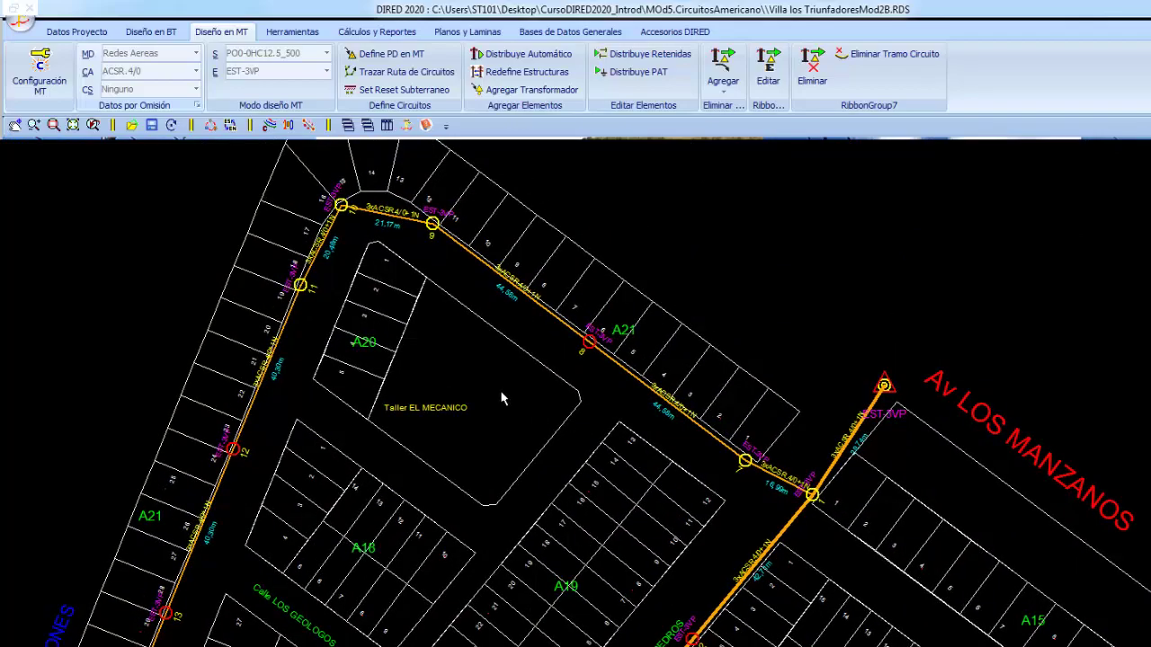
mouse_move(537, 427)
middle_mouse_down()
mouse_move(570, 301)
mouse_move(630, 180)
middle_mouse_up()
scroll(663, 380, "down", 1)
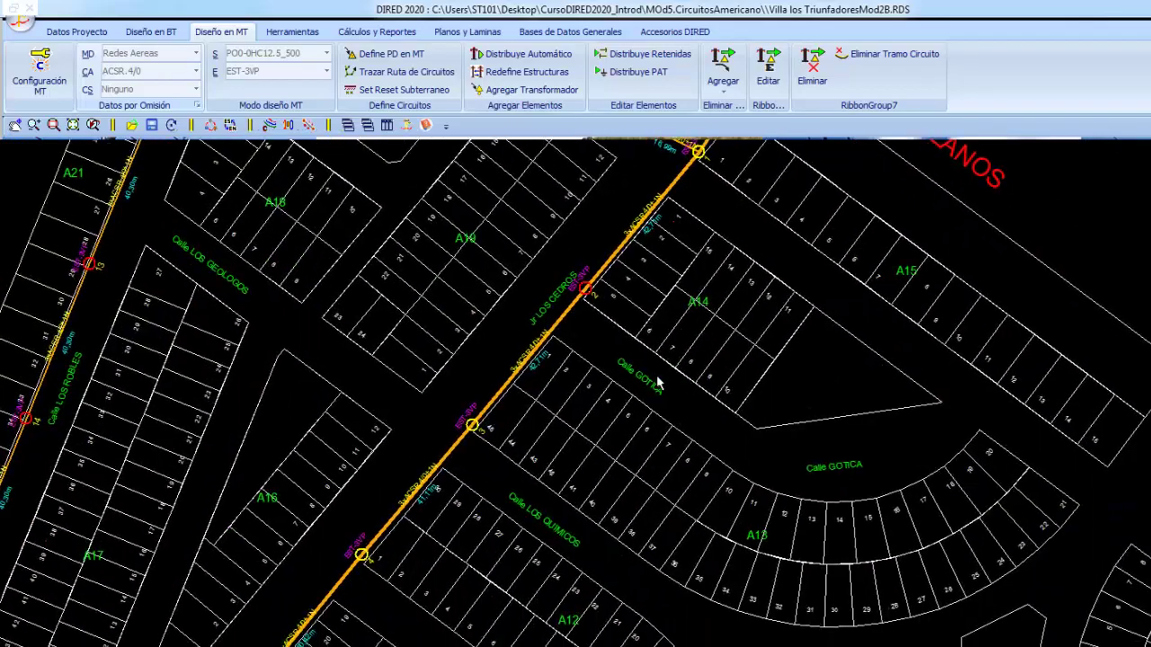
scroll(764, 483, "down", 2)
scroll(765, 483, "down", 1)
middle_click_drag(739, 440, 551, 456)
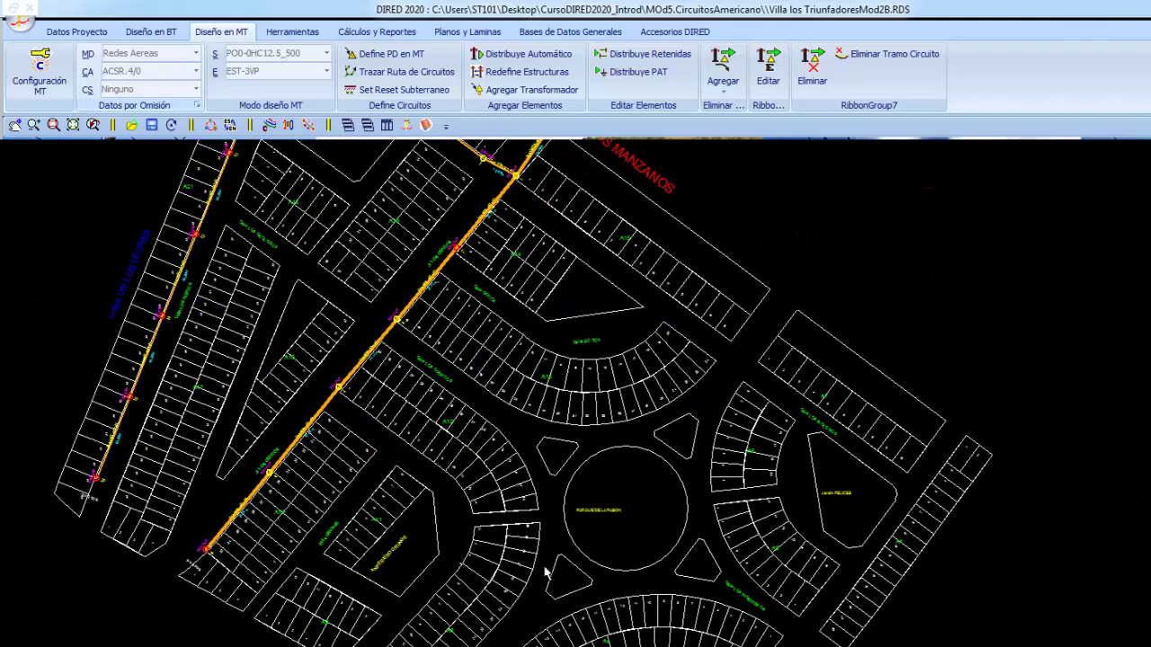
middle_click_drag(477, 331, 561, 438)
scroll(561, 438, "up", 1)
scroll(524, 409, "up", 1)
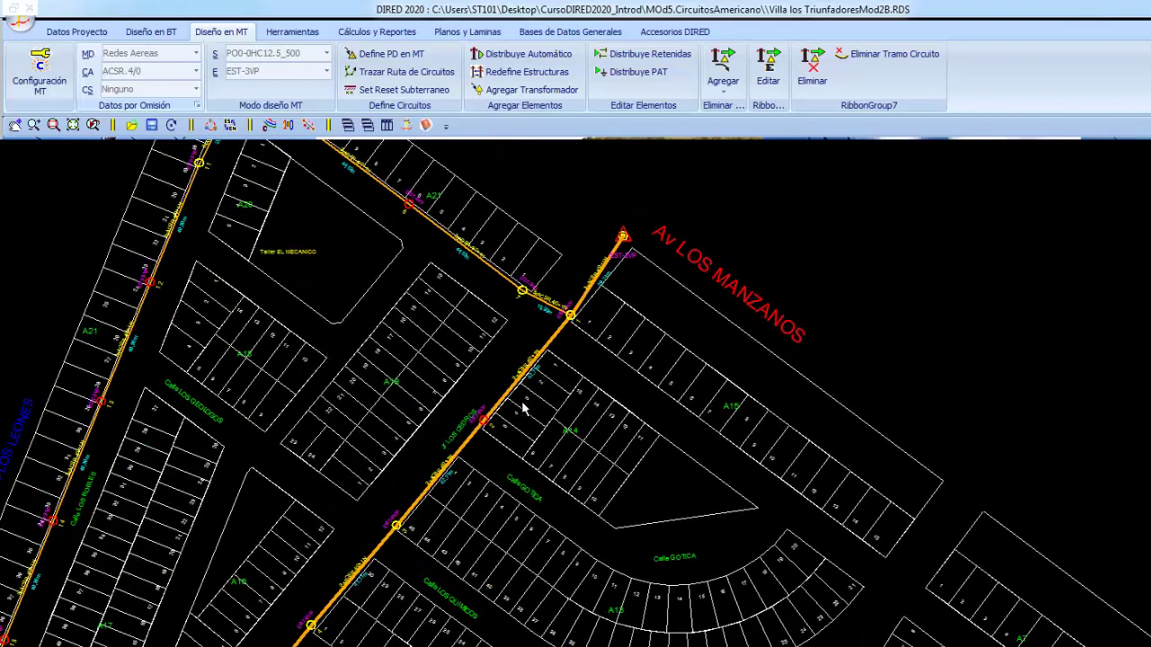
scroll(521, 405, "up", 1)
scroll(538, 352, "up", 1)
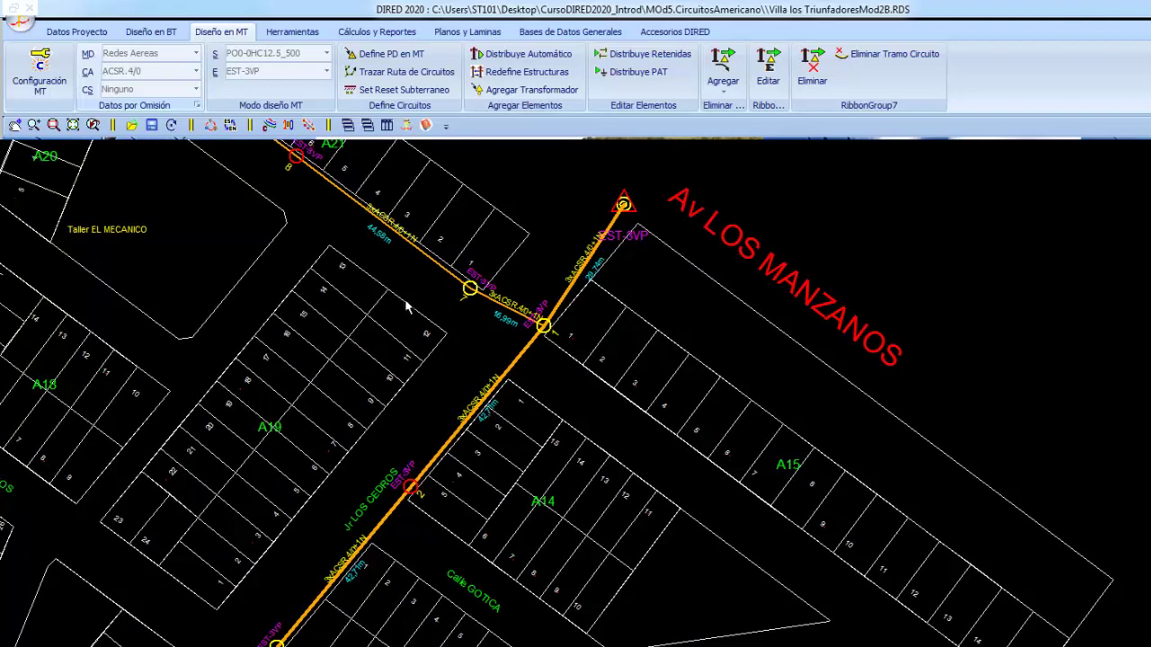
Step: Try a first transformer placement, cancel it, and widen the view of the streets
left_click(519, 91)
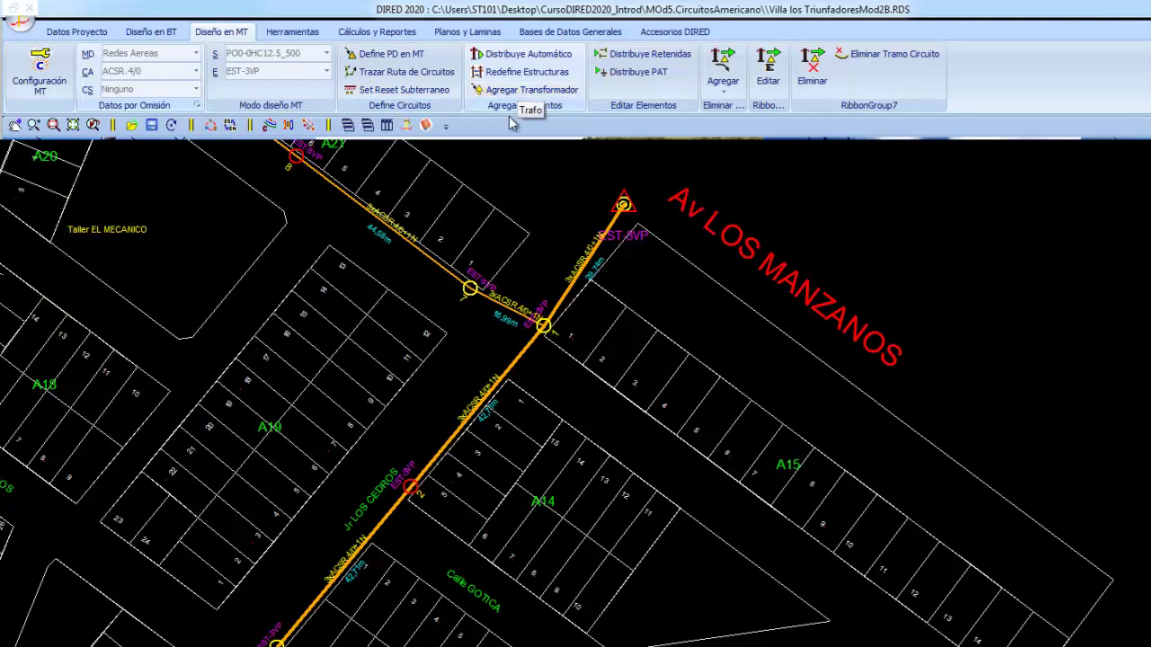
left_click(546, 329)
right_click(531, 193)
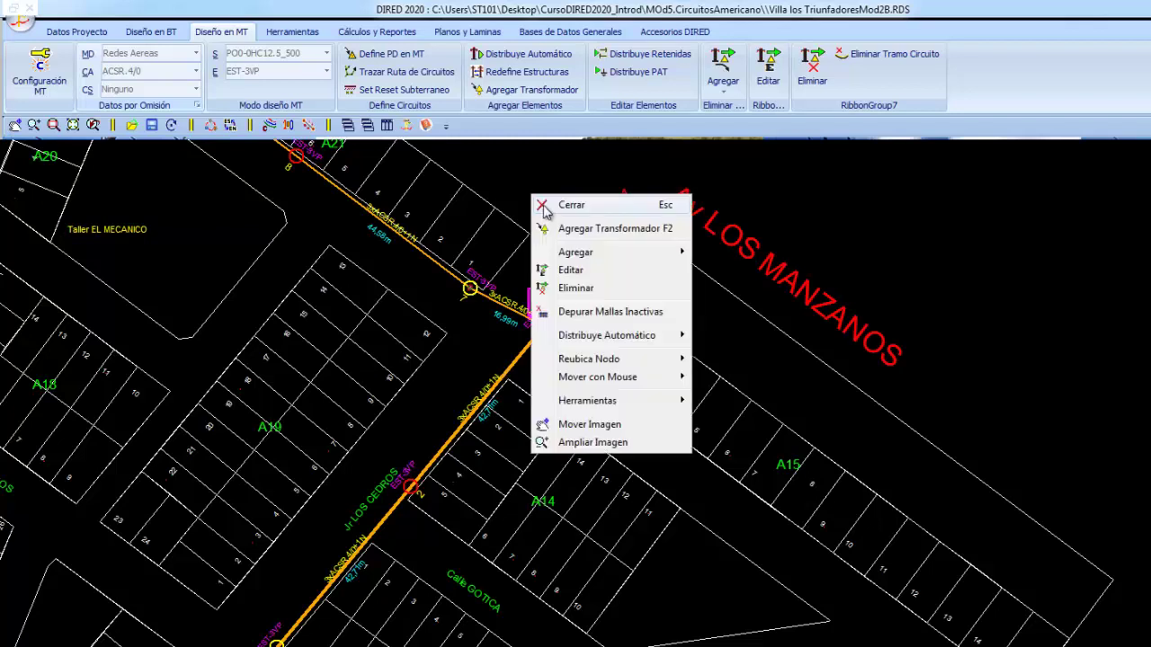
left_click(548, 205)
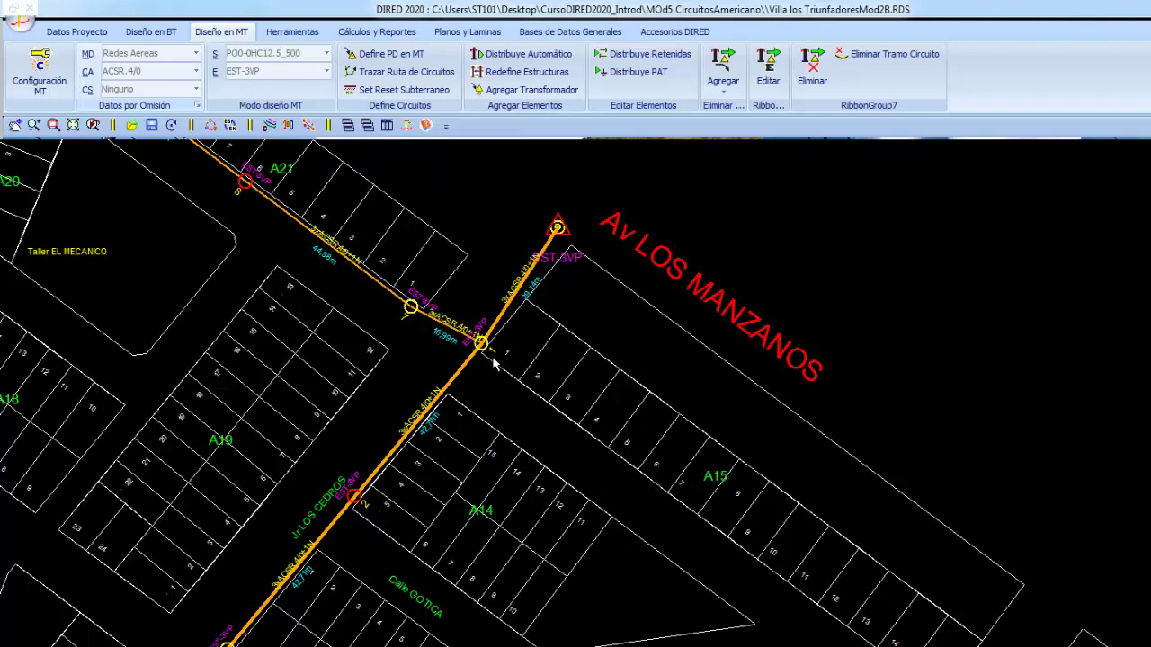
scroll(312, 328, "down", 1)
scroll(352, 290, "down", 1)
middle_click_drag(365, 350, 730, 337)
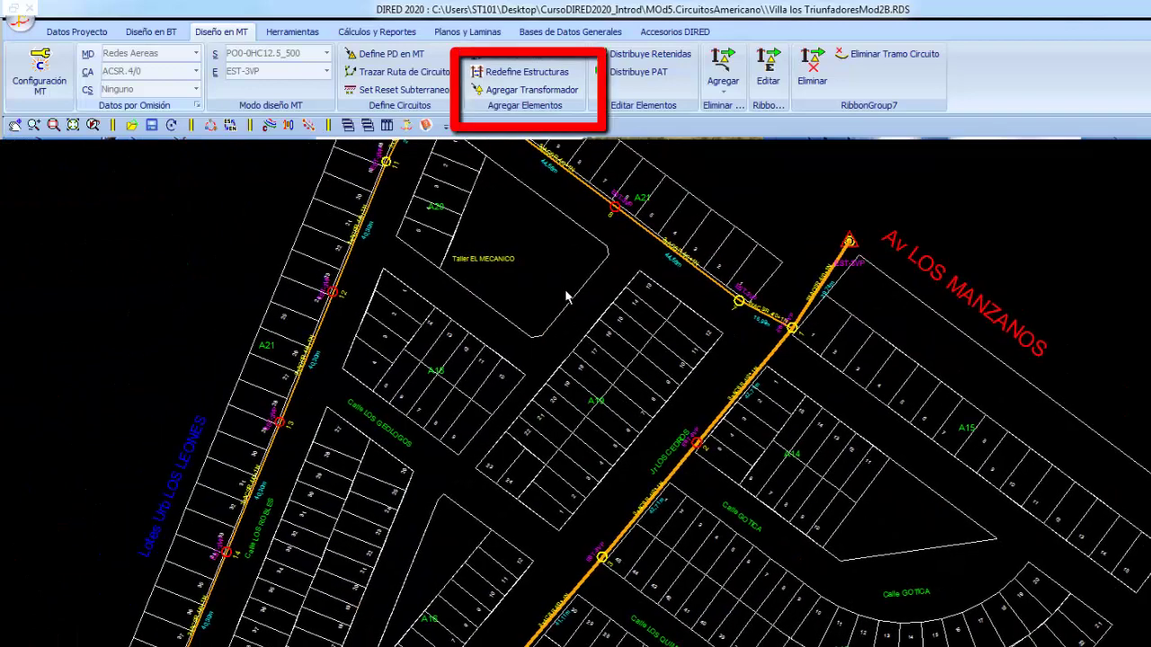
Step: Place transformers TR-01 through TR-04 from the Av LOS MANZANOS junction down the line
left_click(529, 92)
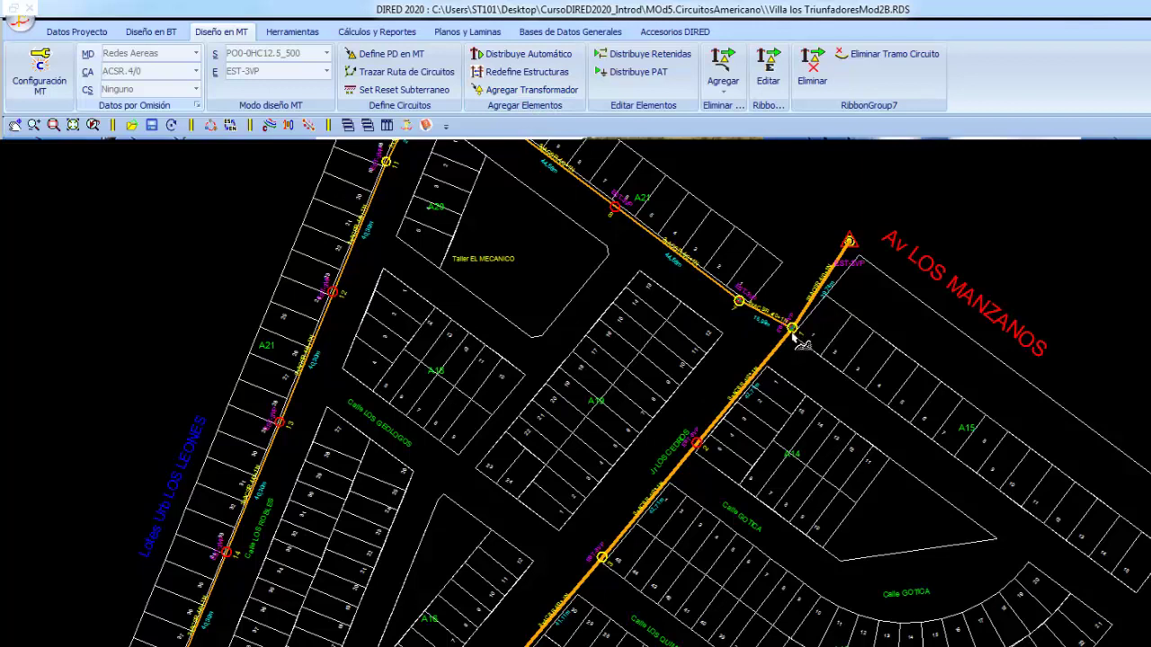
left_click(795, 336)
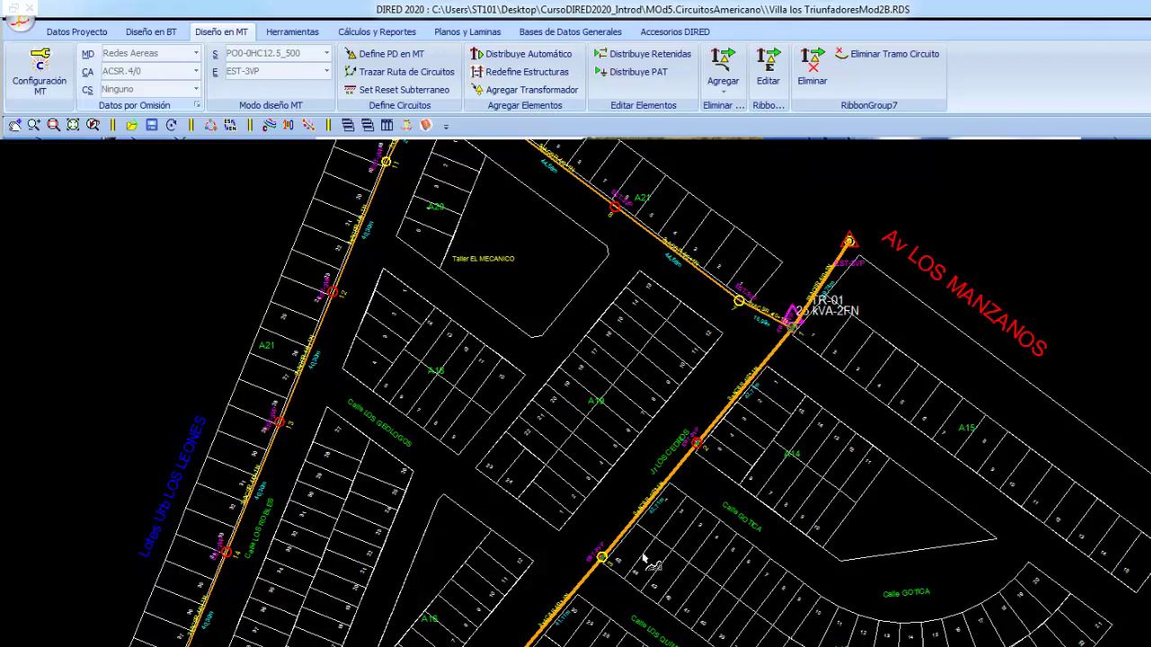
left_click(614, 565)
middle_click_drag(616, 604, 846, 275)
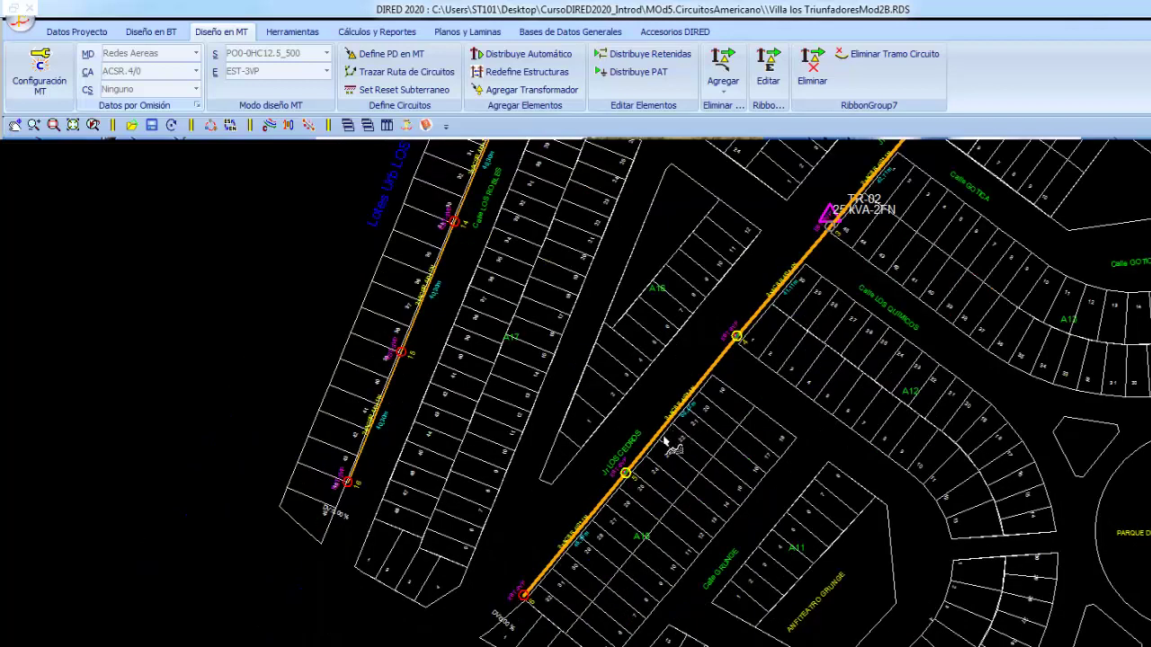
left_click(737, 338)
left_click(527, 597)
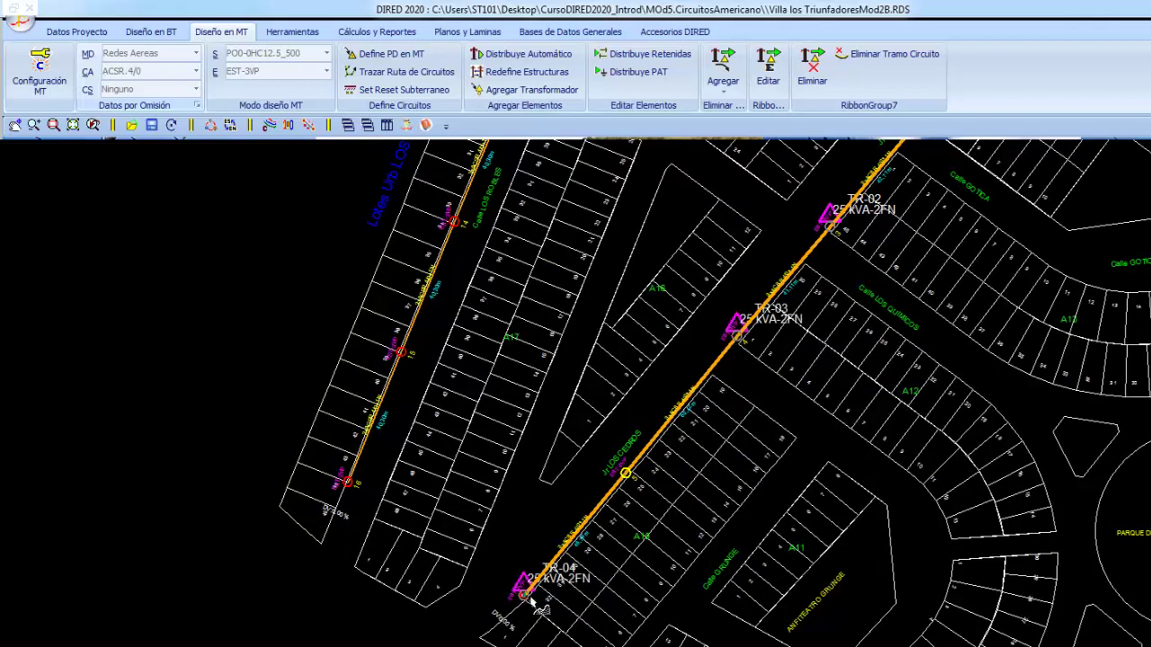
Step: Place TR-05 beside block A21, TR-06 at the corner and TR-07 on the western line
middle_click_drag(578, 295, 632, 430)
middle_click_drag(743, 313, 698, 474)
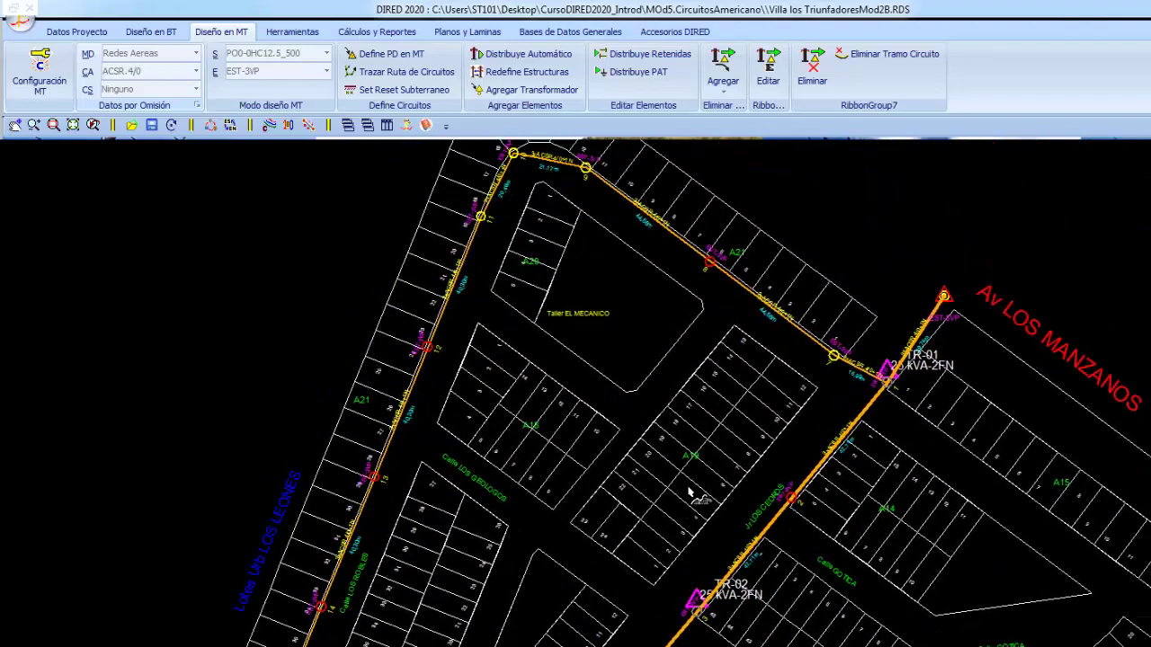
left_click(705, 325)
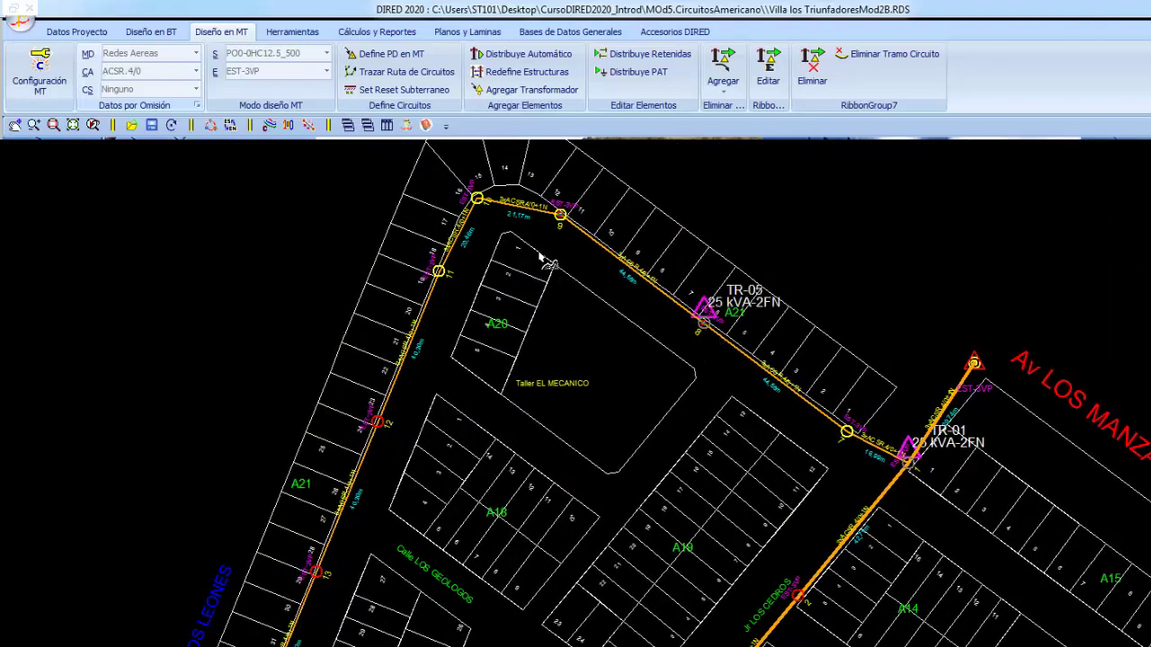
left_click(478, 198)
left_click(378, 421)
middle_click_drag(413, 522, 540, 380)
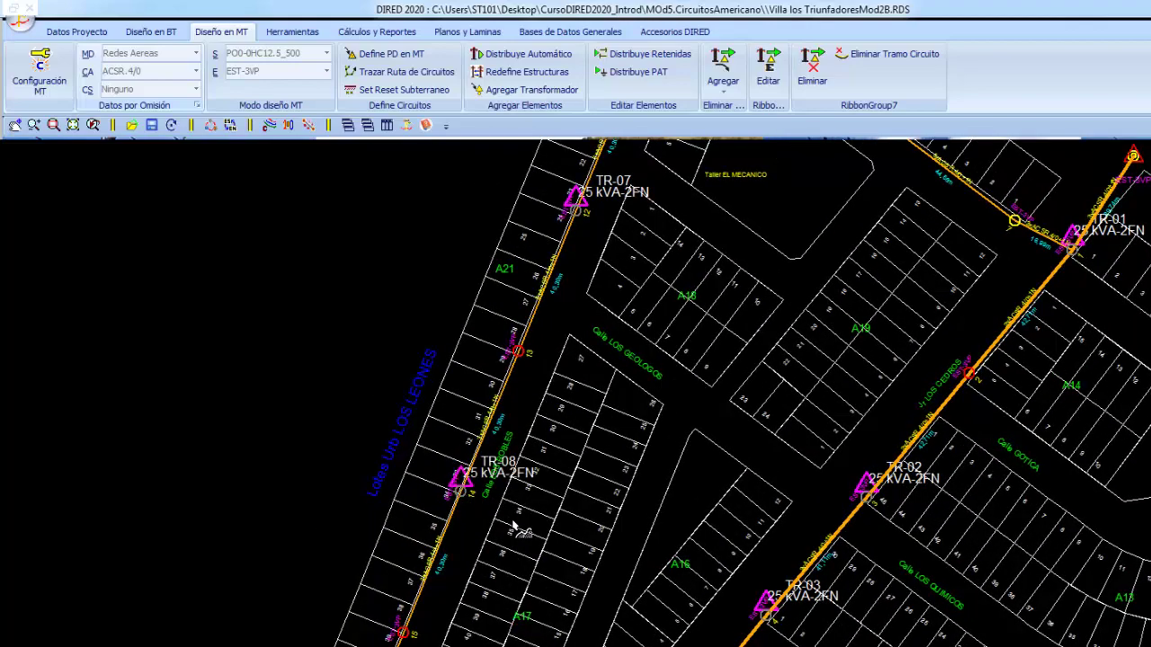
middle_click_drag(514, 526, 675, 321)
right_click(688, 301)
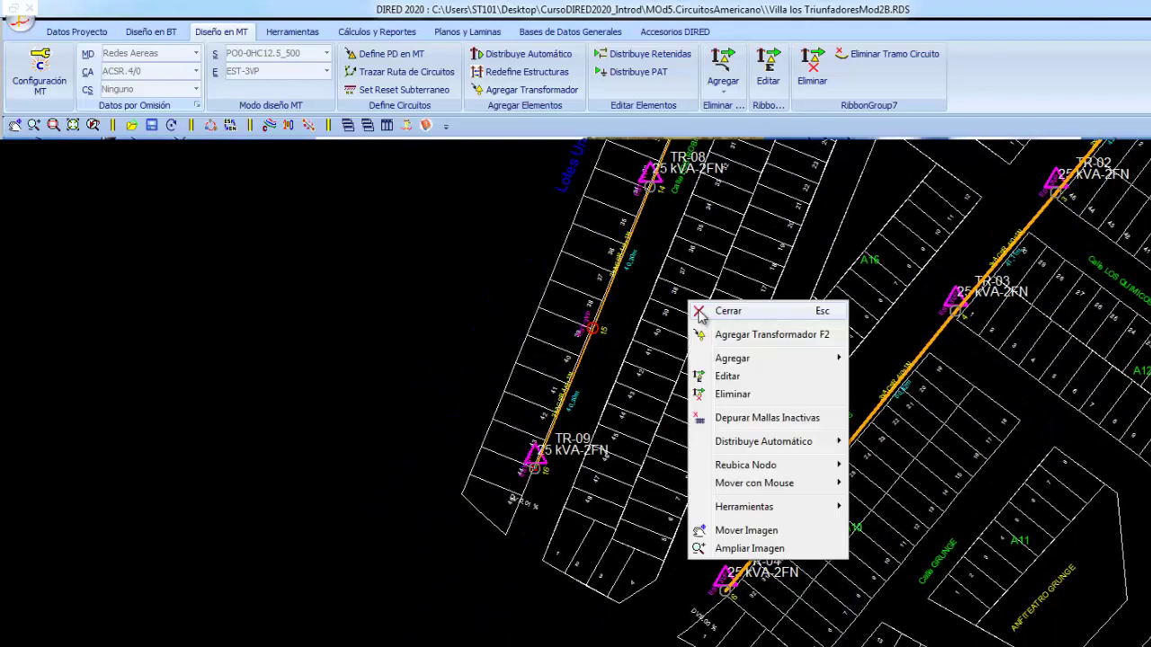
left_click(719, 310)
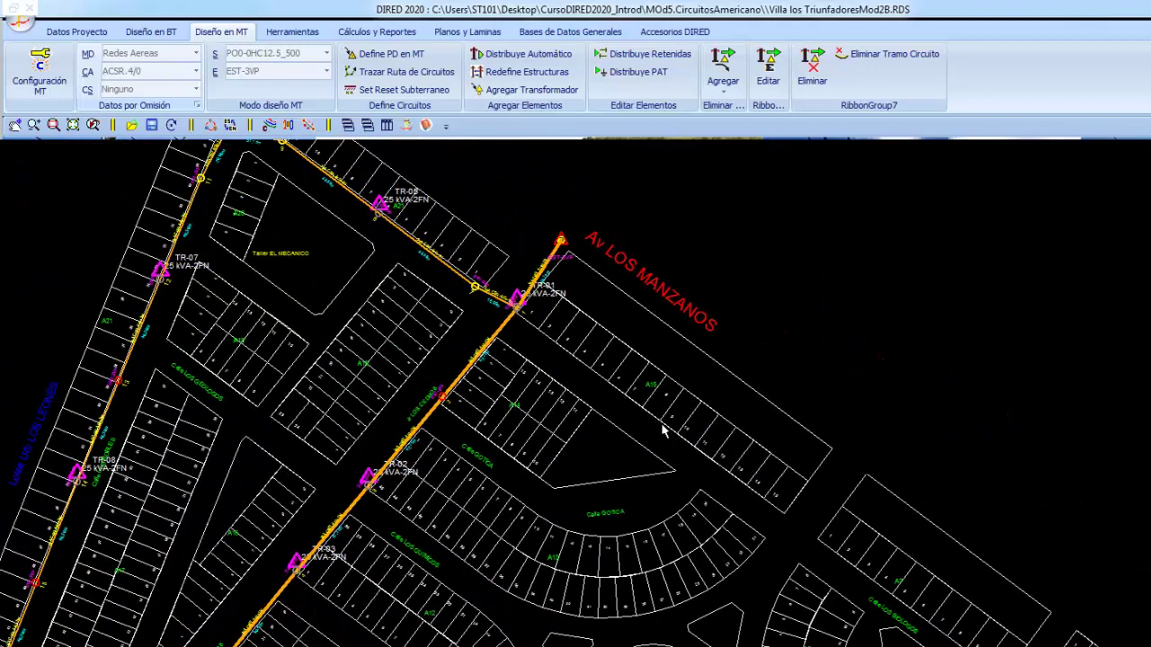
middle_click_drag(645, 462, 617, 406)
scroll(617, 406, "up", 1)
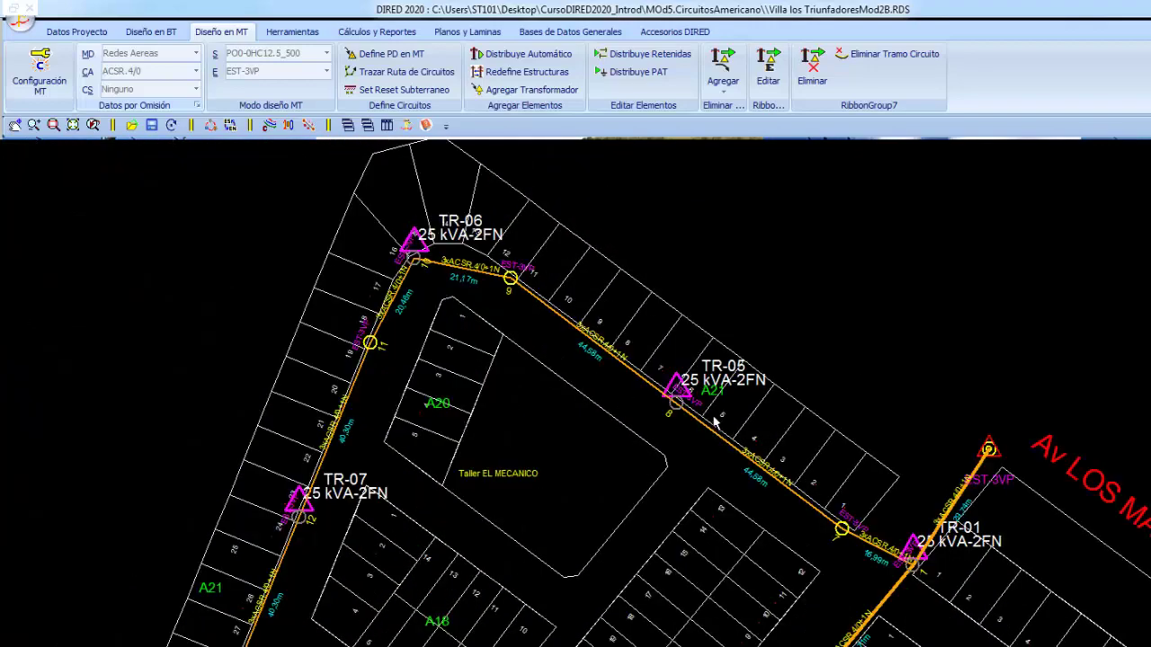
scroll(627, 342, "up", 1)
scroll(626, 347, "down", 2)
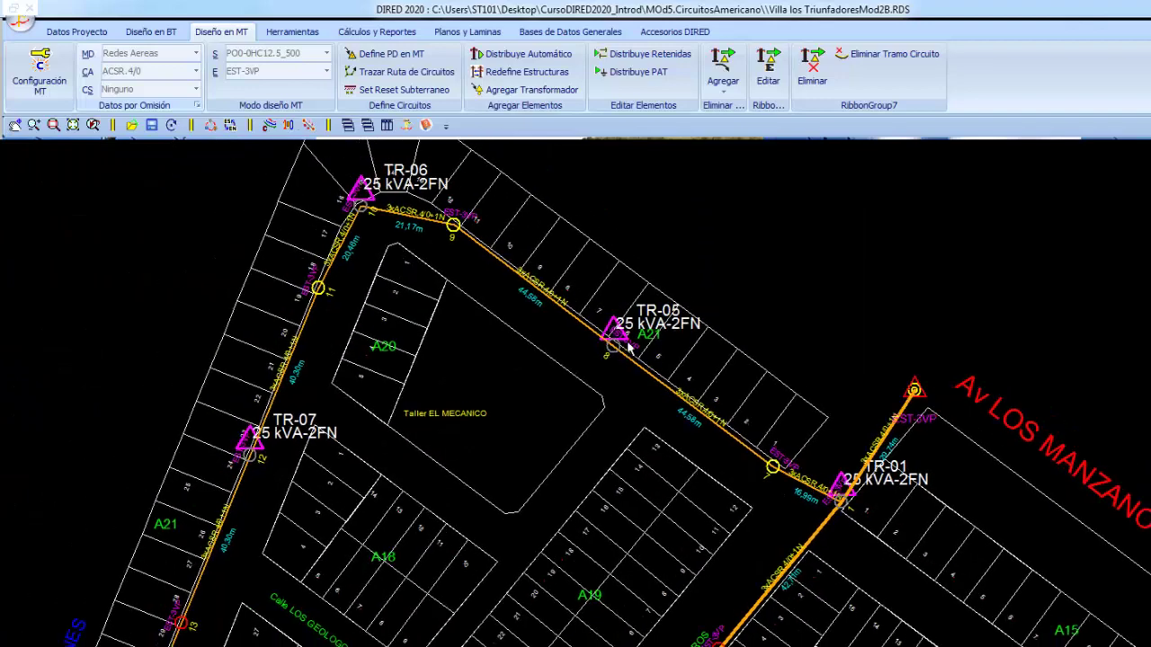
scroll(585, 345, "down", 1)
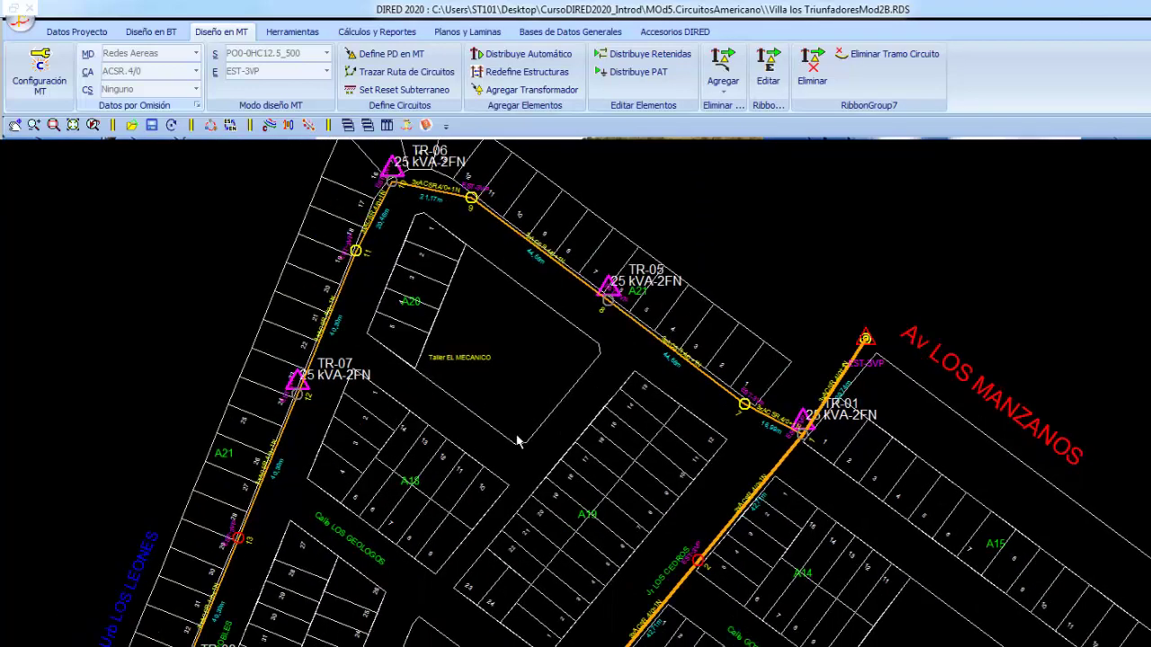
scroll(711, 490, "up", 1)
scroll(705, 500, "up", 1)
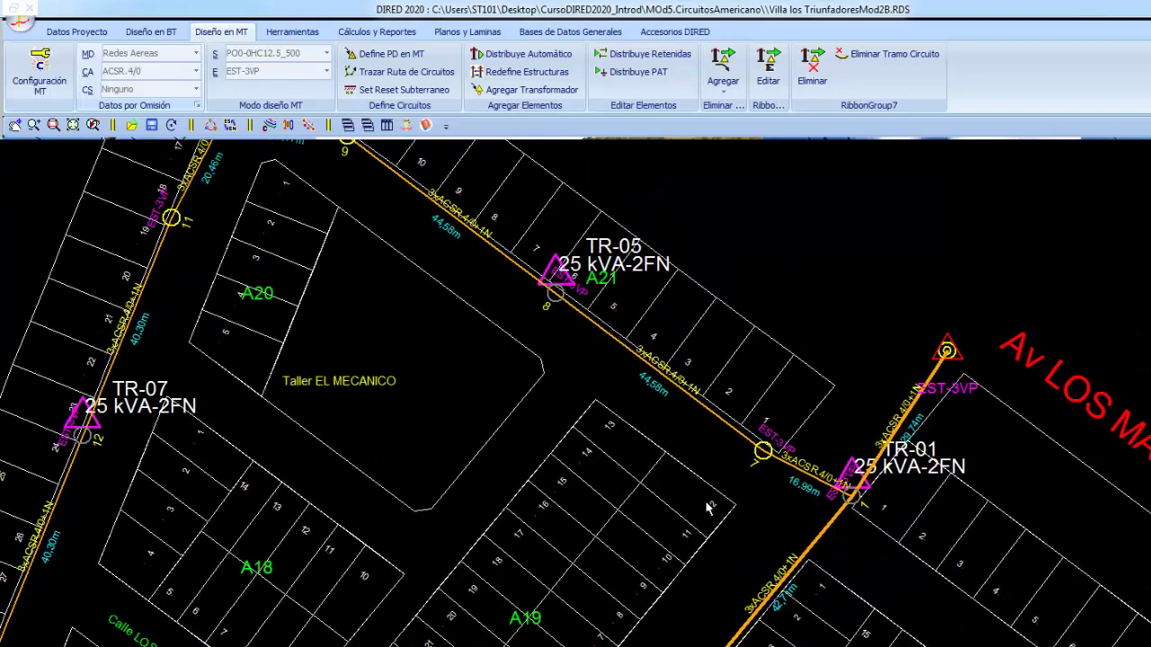
scroll(705, 500, "up", 1)
scroll(681, 489, "up", 1)
scroll(680, 488, "up", 1)
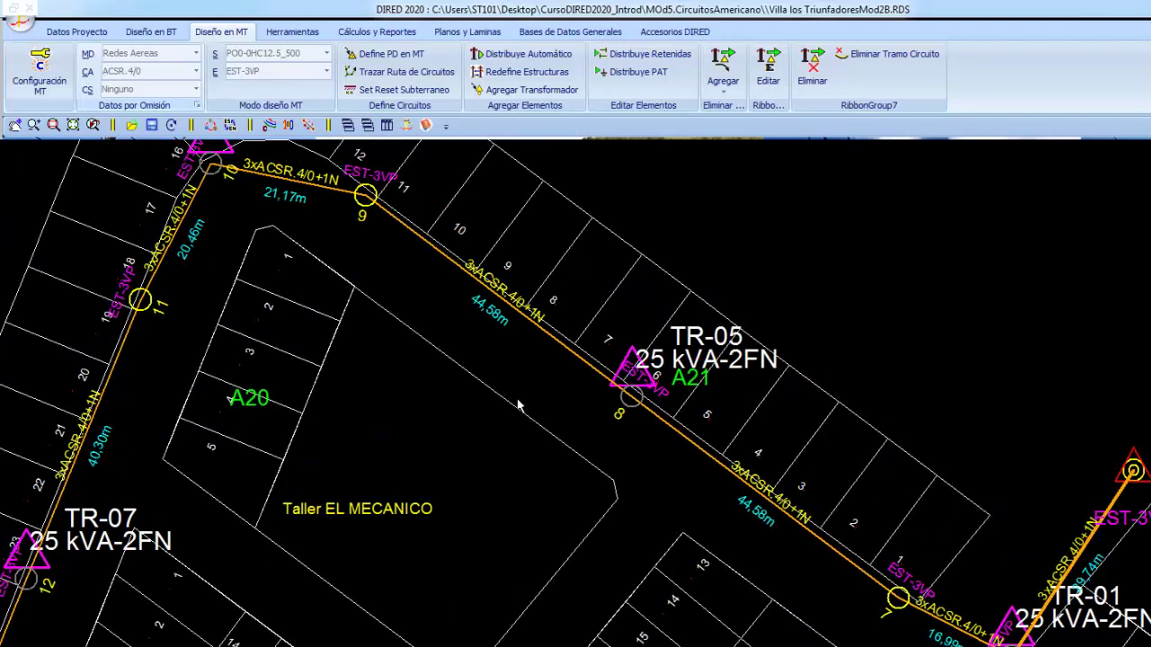
middle_click_drag(518, 406, 448, 324)
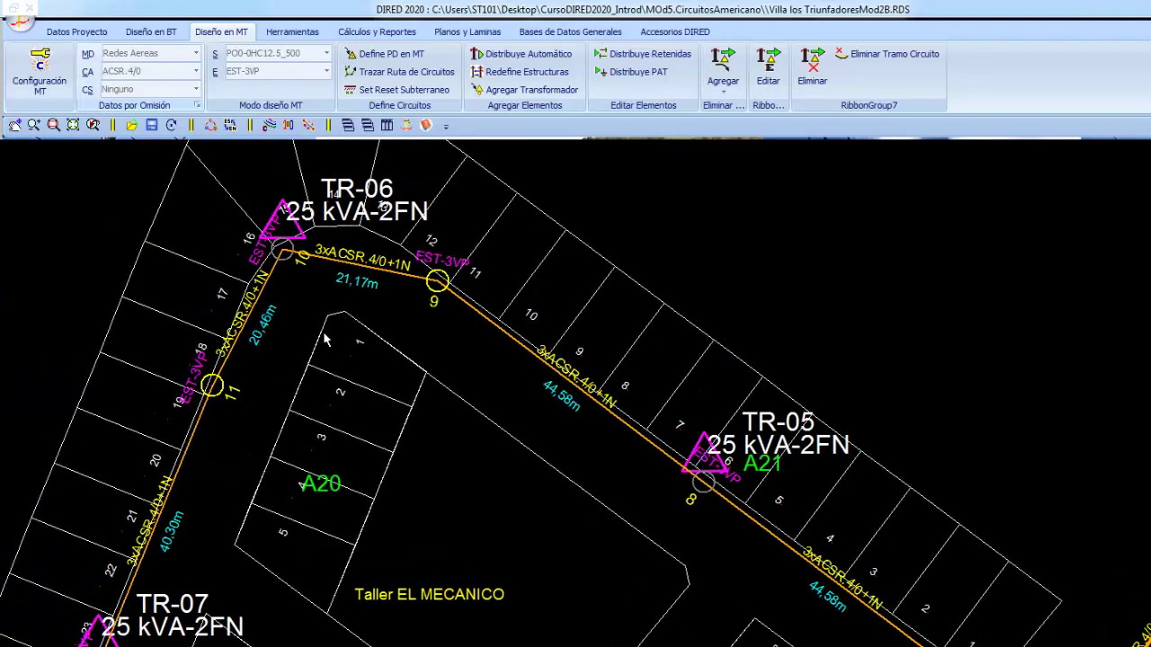
scroll(376, 398, "down", 1)
scroll(404, 382, "down", 1)
scroll(440, 369, "down", 1)
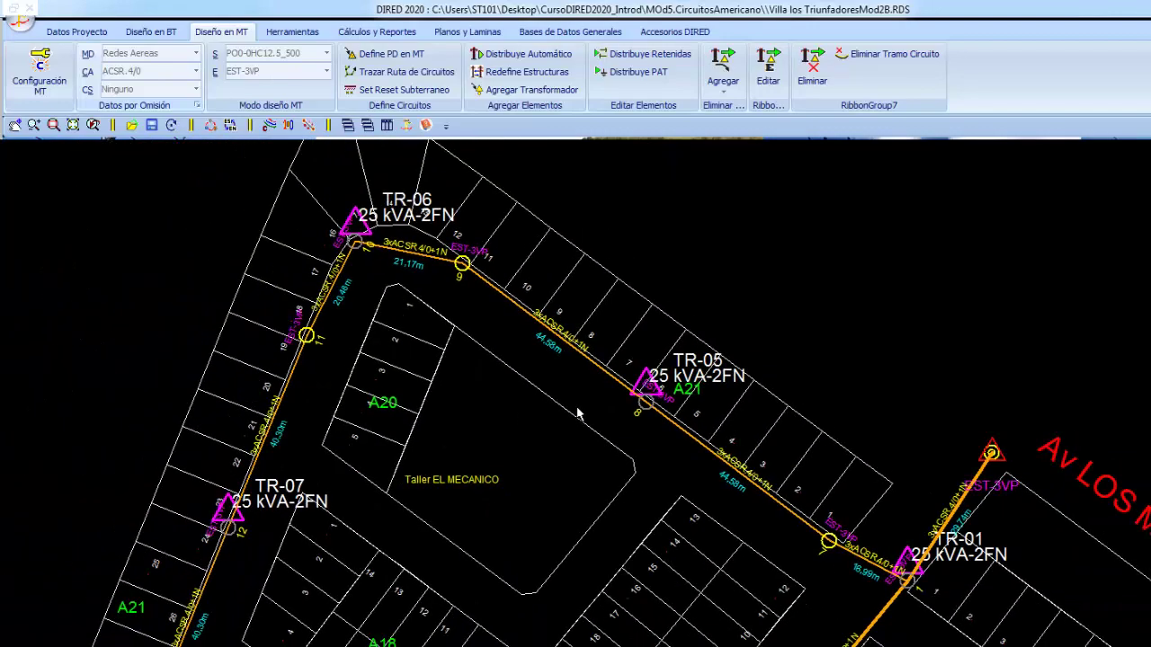
scroll(500, 340, "down", 2)
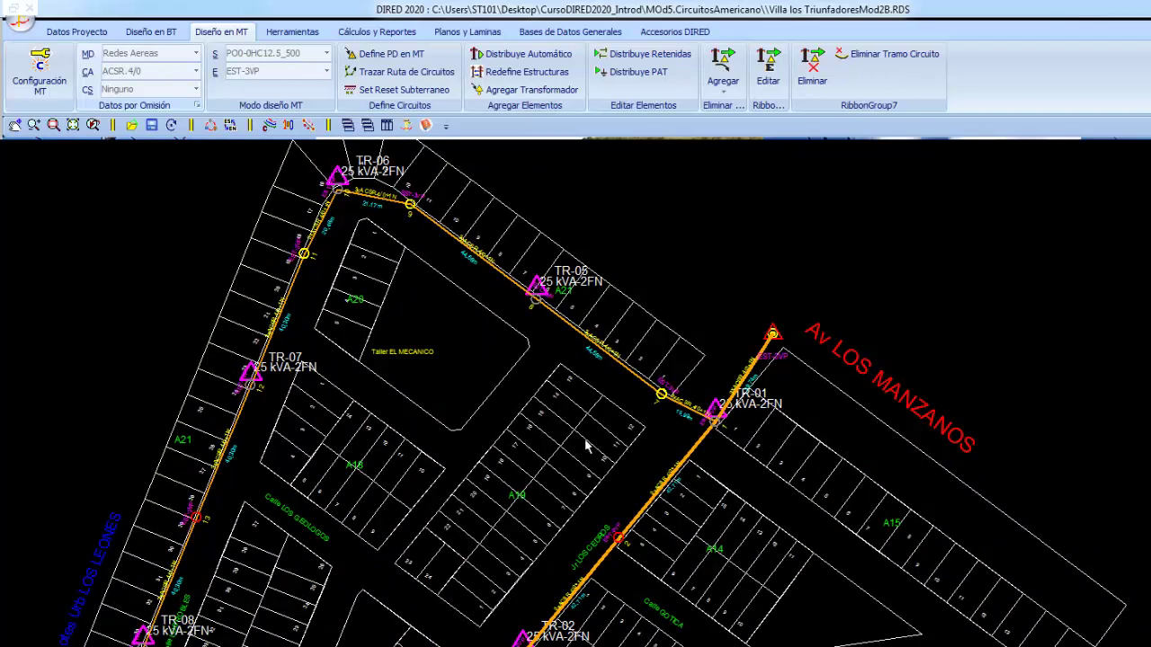
mouse_move(585, 445)
middle_mouse_down()
mouse_move(535, 373)
mouse_move(536, 390)
middle_mouse_up()
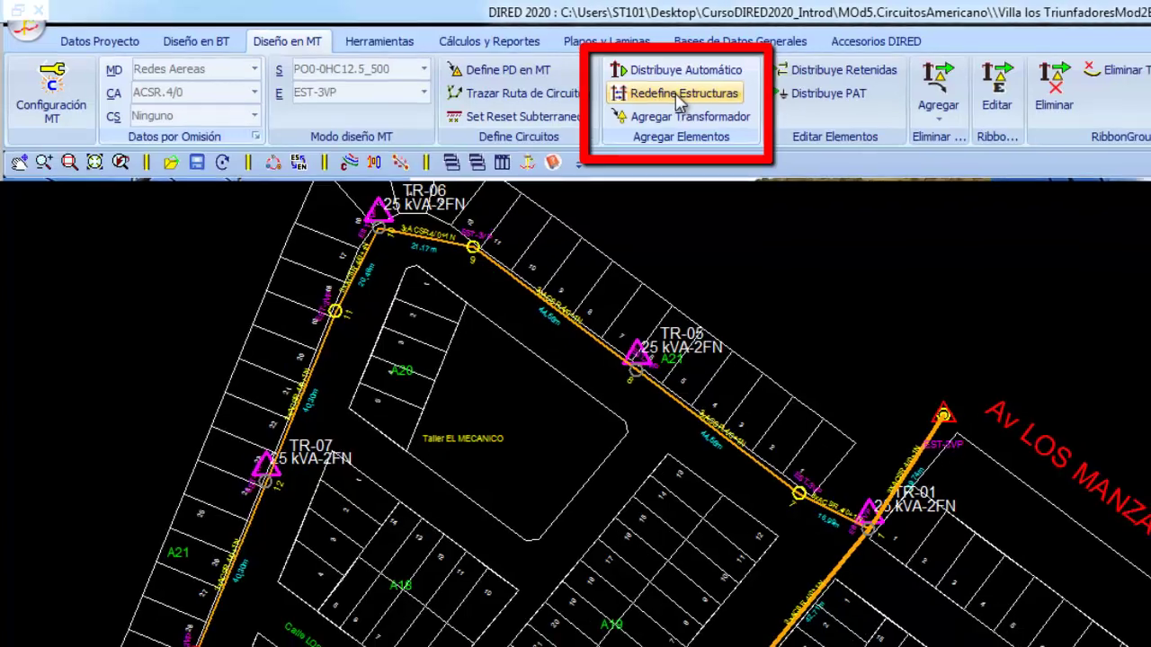
Step: Assign EST-3VD for Terminal, and EST-3VR for Inicio Vano Flojo and retention structures
left_click(694, 97)
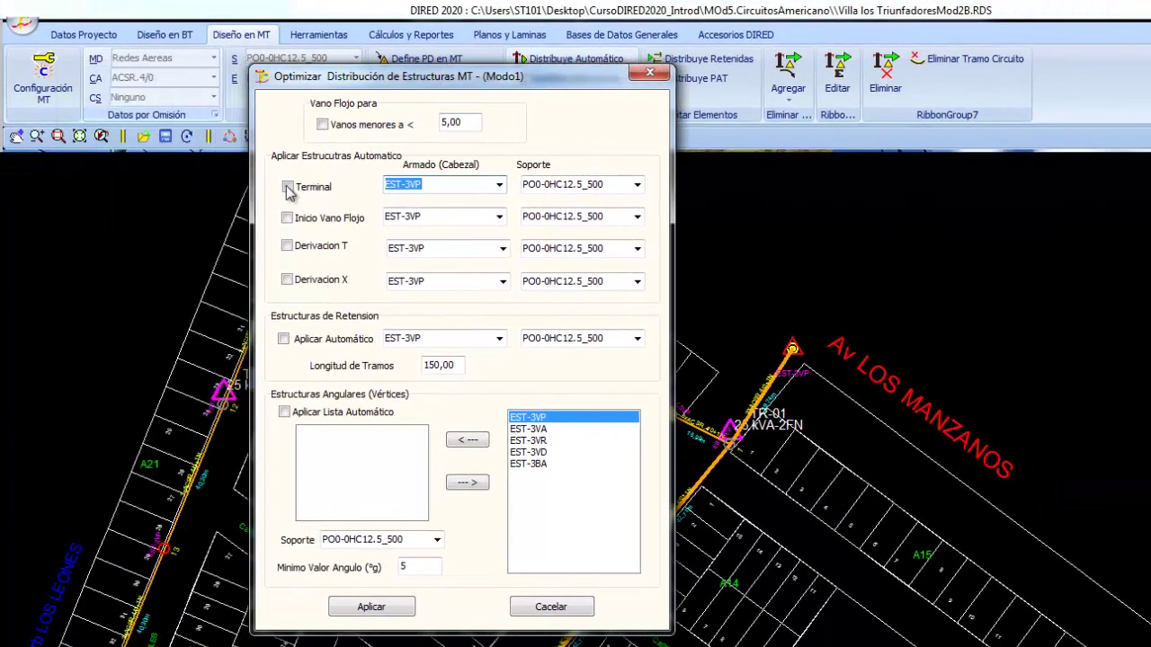
left_click(288, 187)
left_click(500, 186)
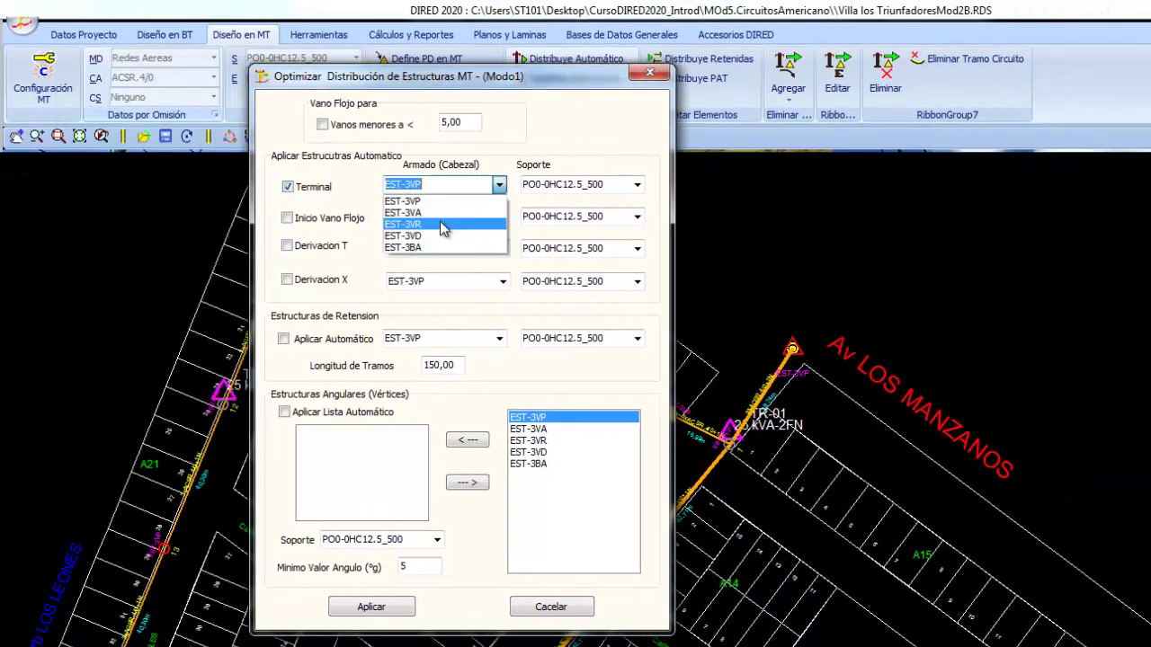
left_click(431, 236)
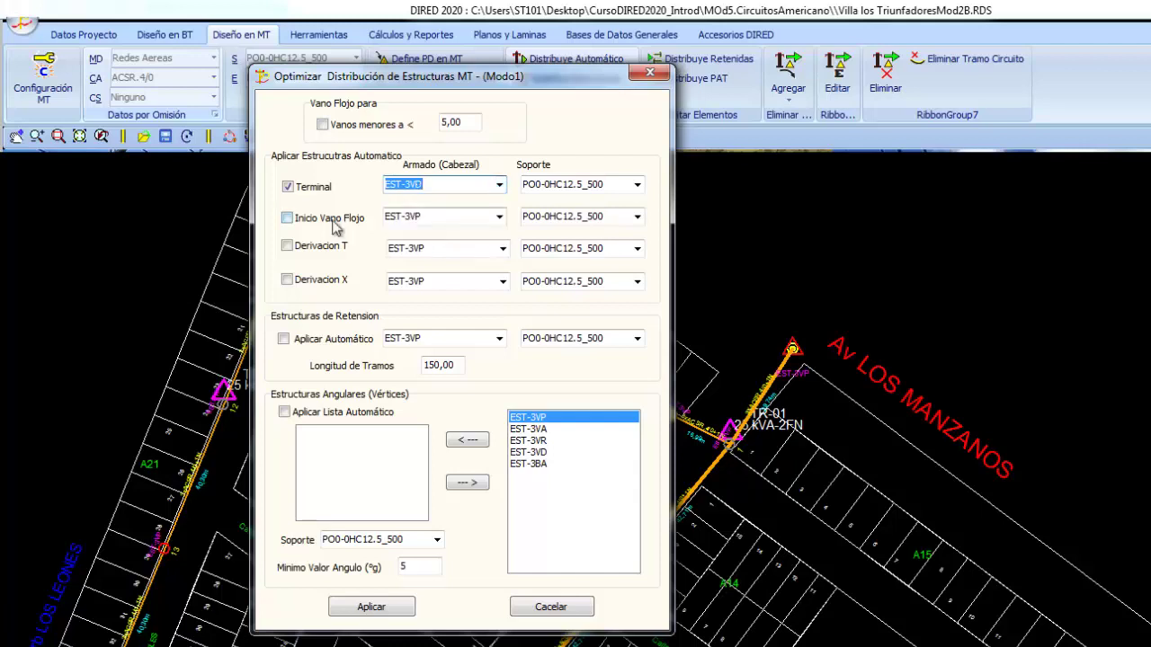
left_click(288, 217)
left_click(500, 218)
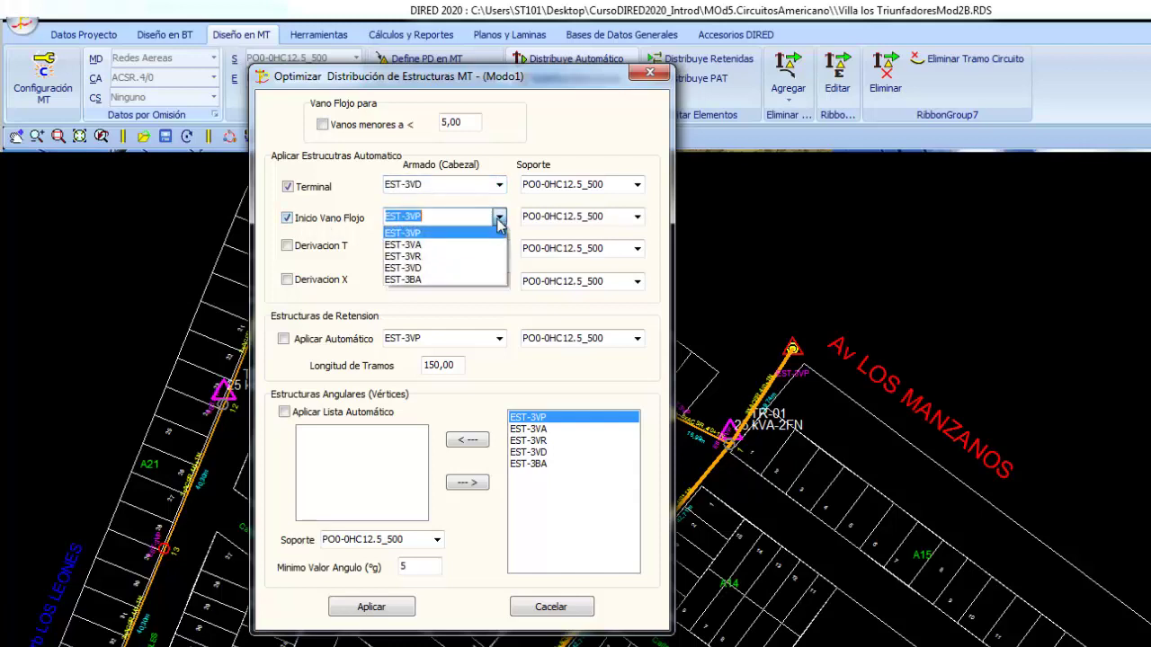
left_click(430, 253)
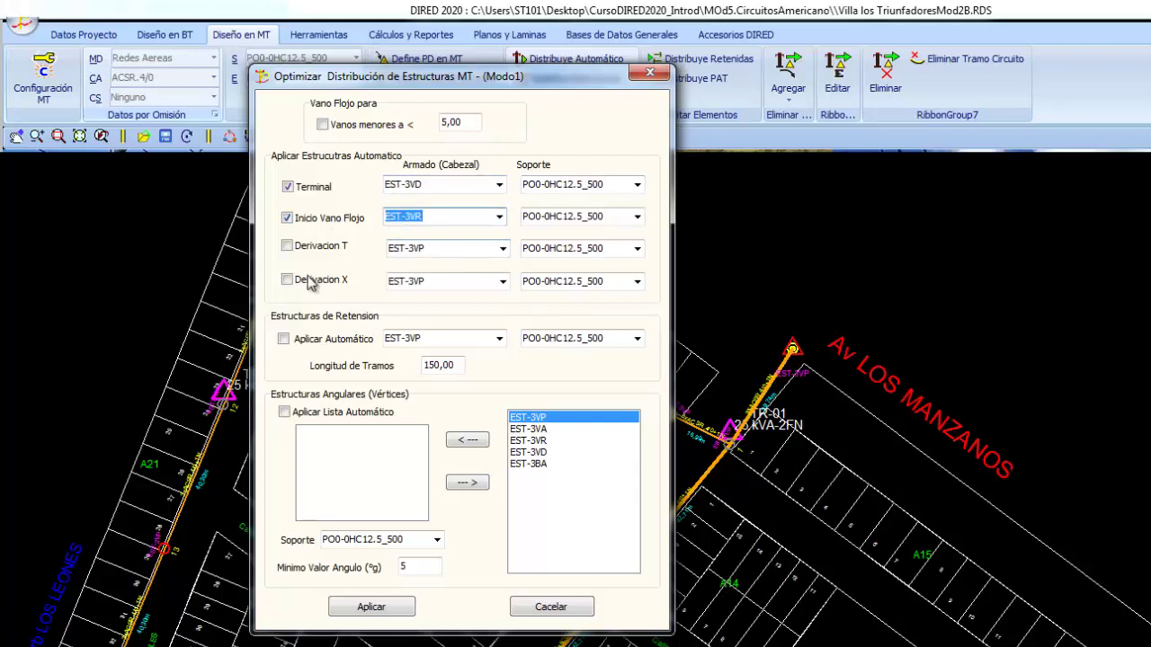
left_click(284, 338)
left_click(497, 343)
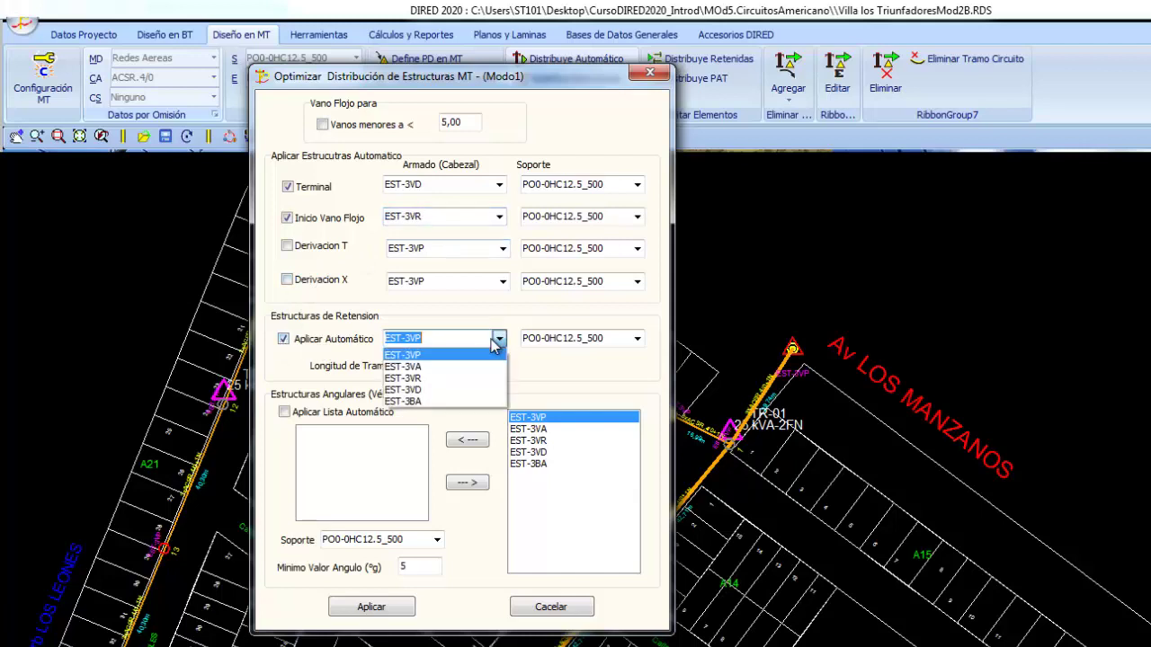
left_click(440, 373)
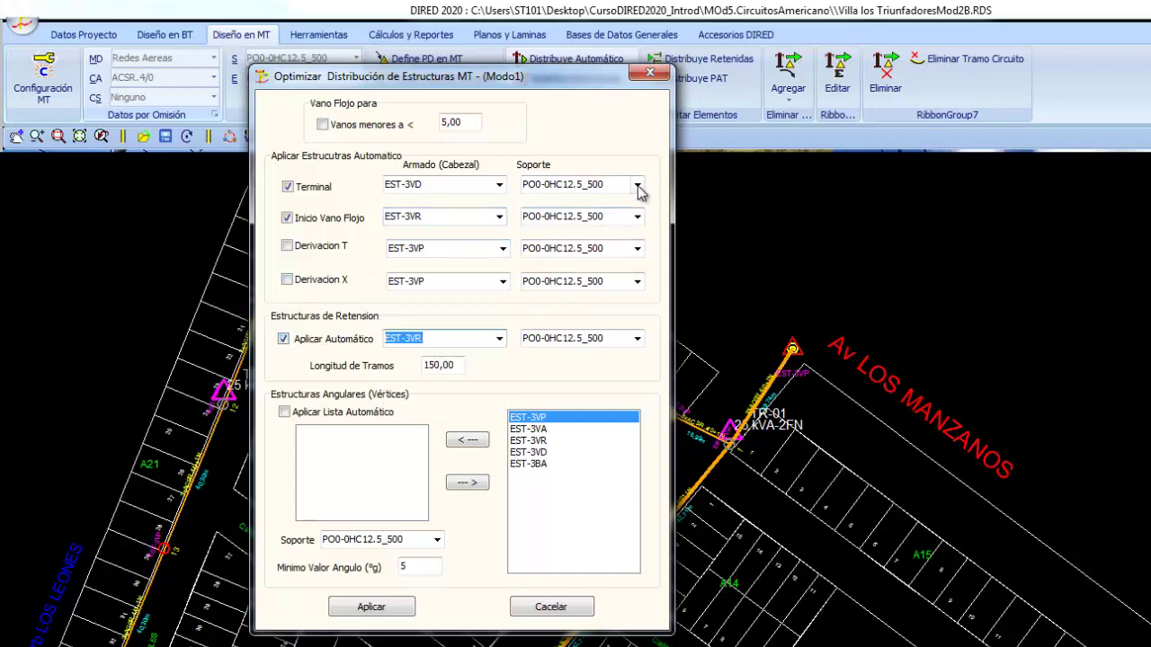
Step: Use PO0-0HC12_1000 poles for Terminal, Inicio Vano Flojo, Derivacion T and Derivacion X
left_click(637, 184)
left_click(606, 220)
left_click(637, 217)
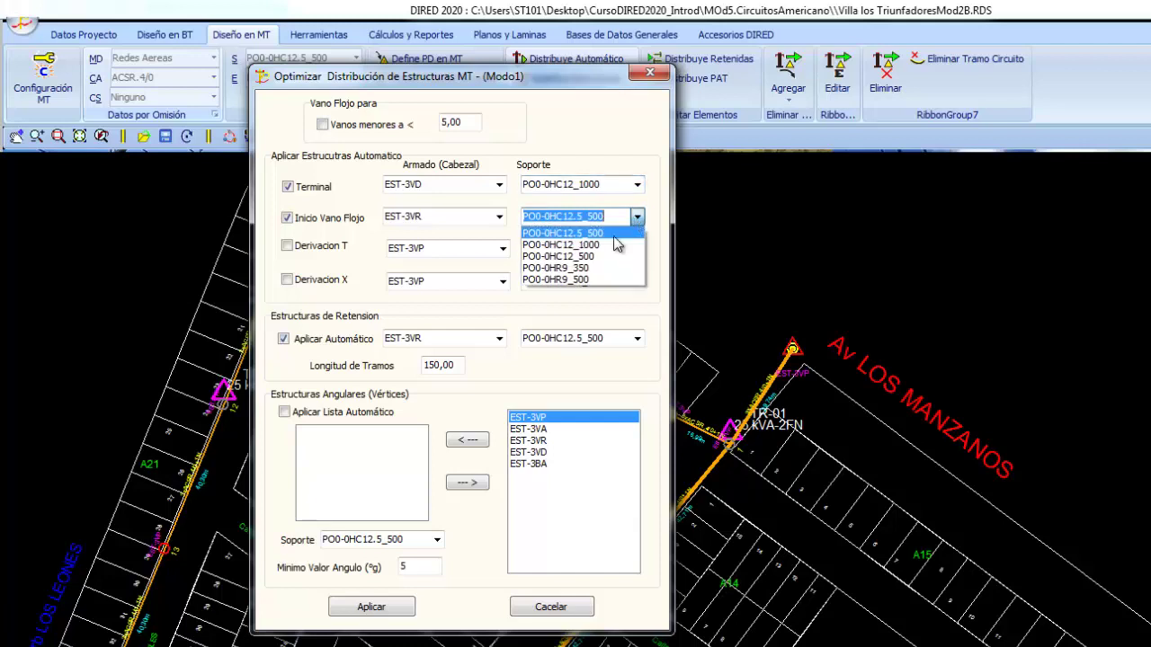
left_click(635, 230)
left_click(637, 248)
left_click(635, 261)
left_click(637, 282)
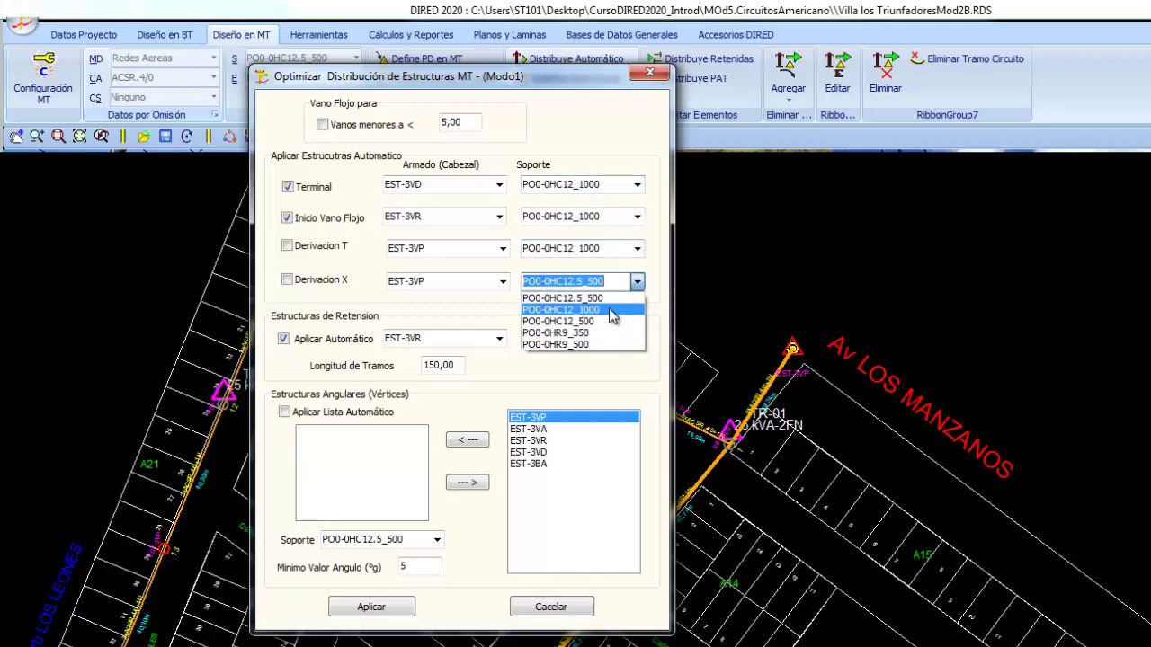
left_click(613, 312)
Step: Enable the short-span threshold, add EST-3VA and EST-3BA as vertex structures on PO0-0HC12_1000, and apply
left_click(337, 126)
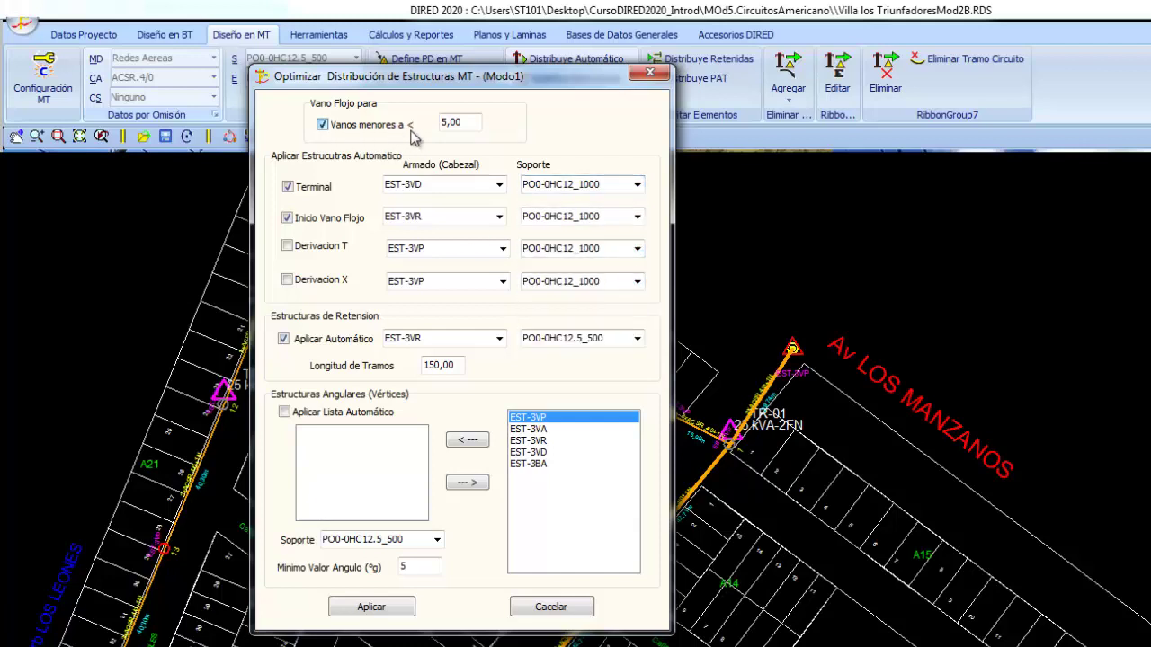
double_click(459, 122)
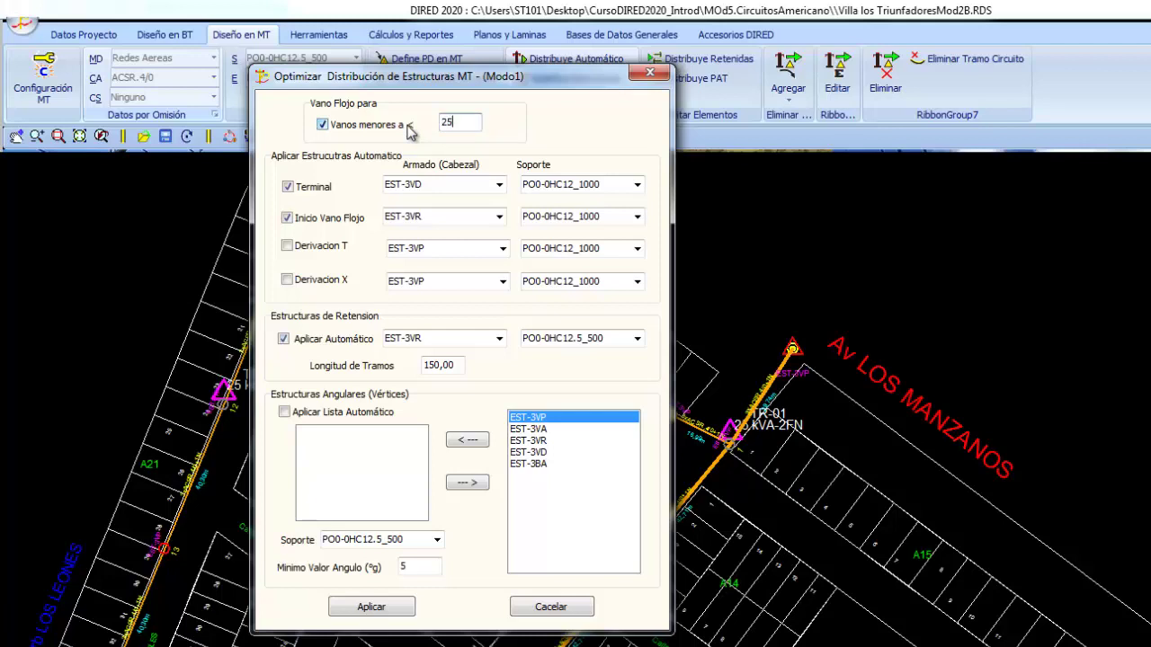
type("25")
left_click_drag(427, 77, 425, 46)
left_click(282, 381)
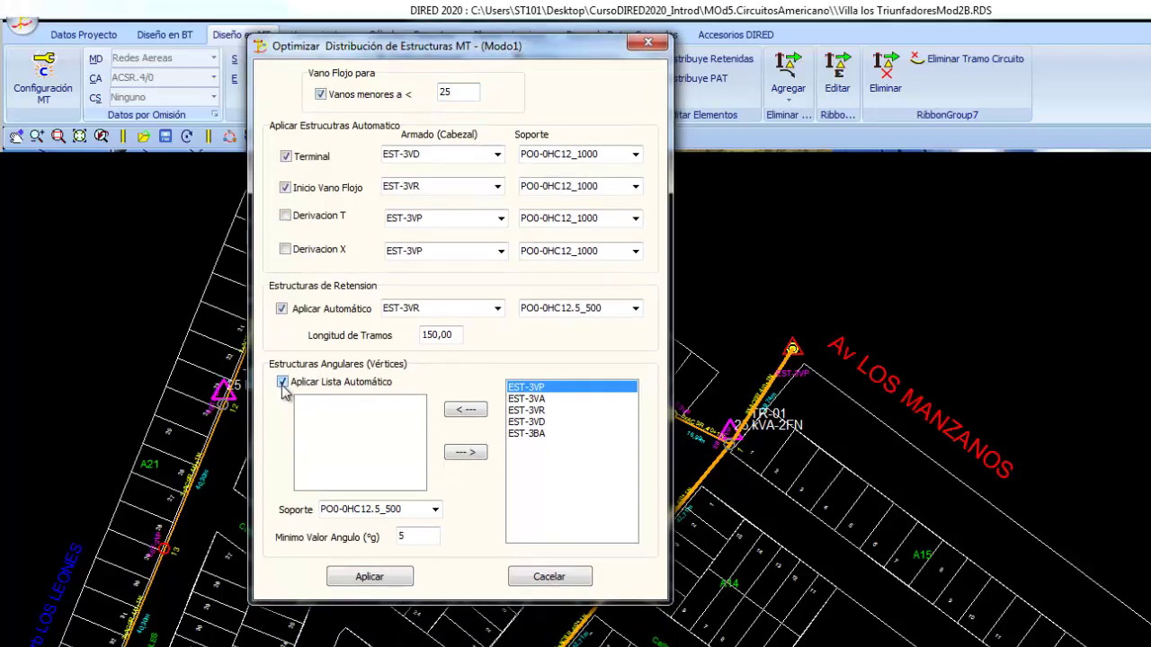
left_click(516, 416)
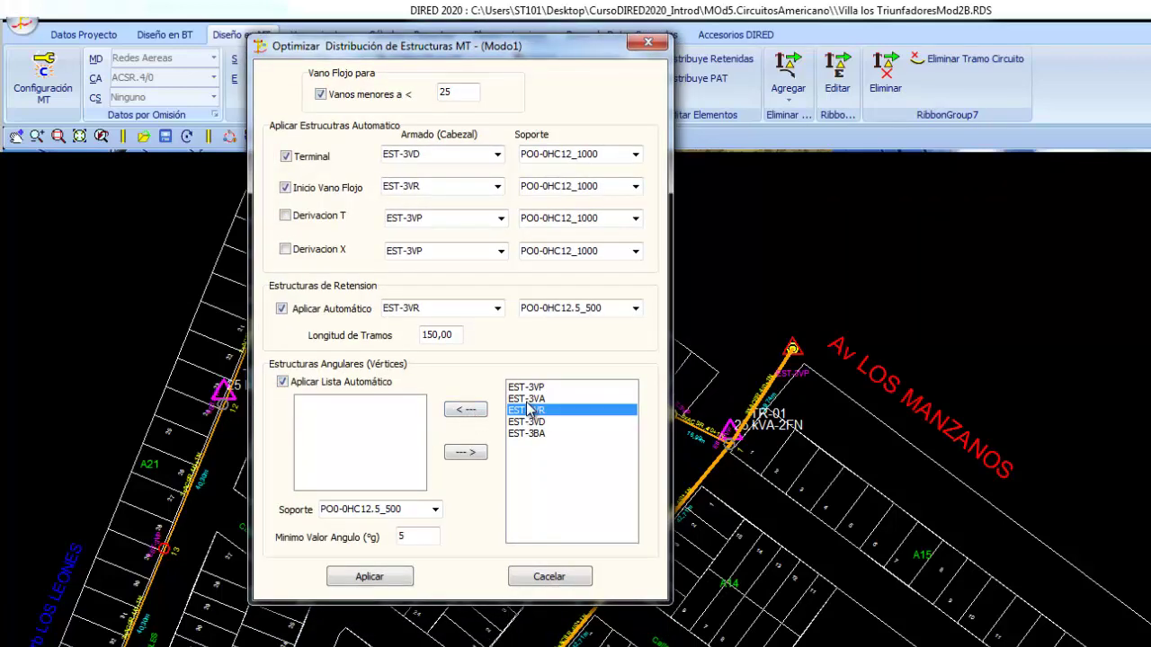
left_click(529, 398)
left_click(464, 409)
left_click(528, 434)
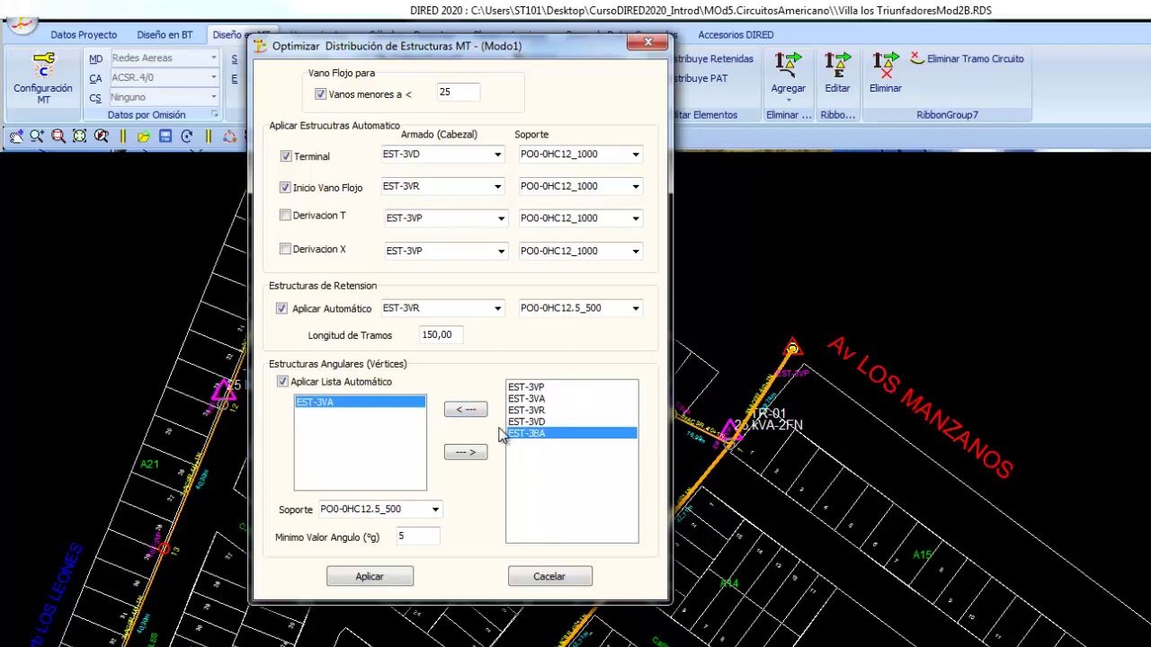
left_click(468, 410)
left_click(436, 510)
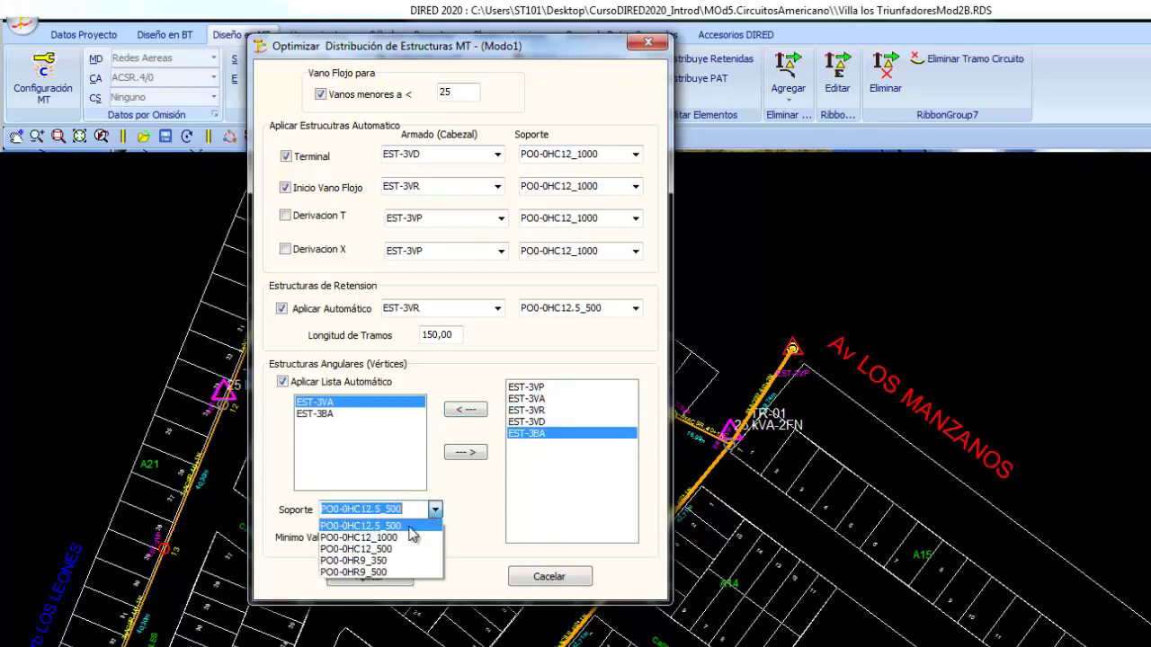
left_click(396, 538)
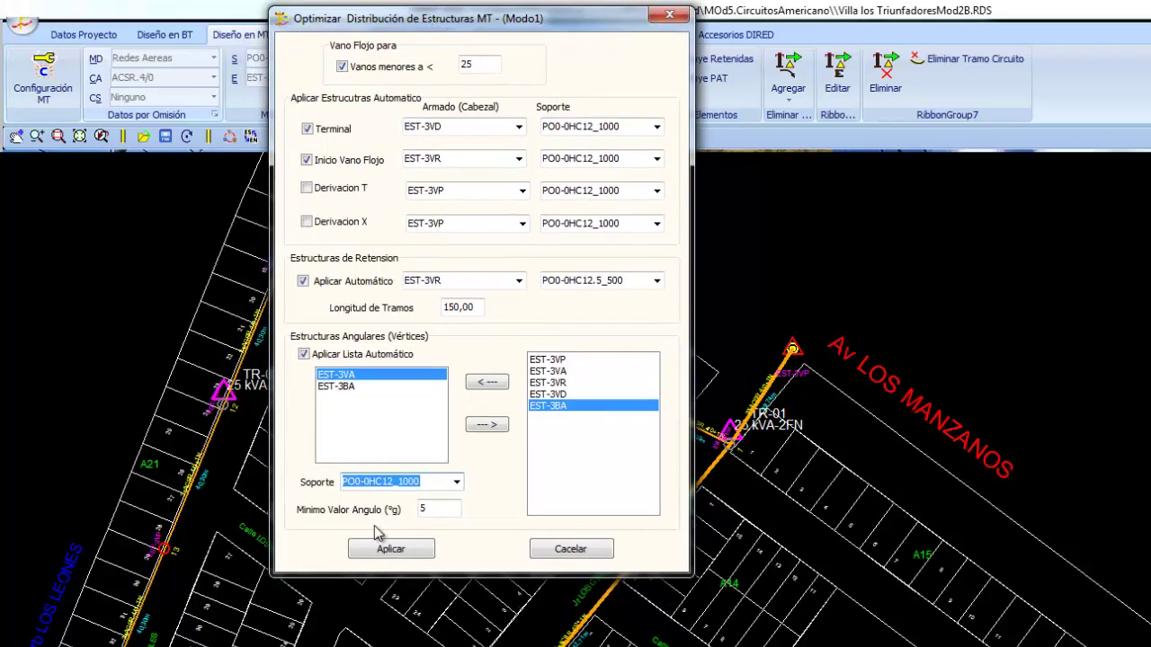
left_click(380, 551)
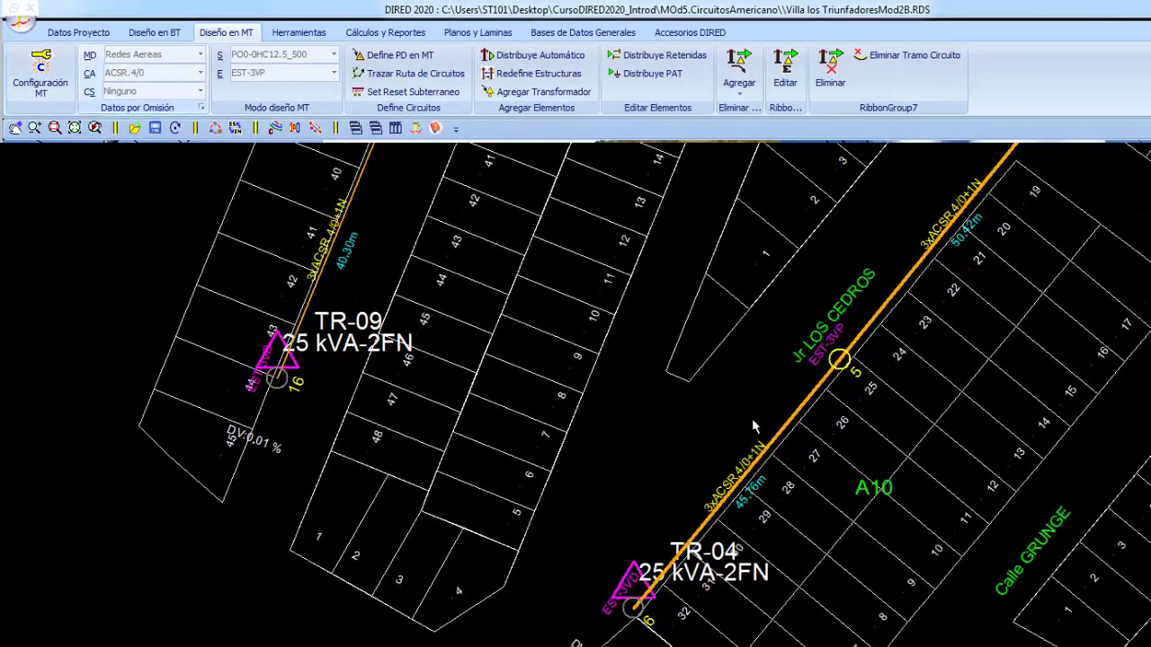
Step: Zoom out to review TR-09 and TR-03, then bring up Configuración General
scroll(752, 418, "down", 2)
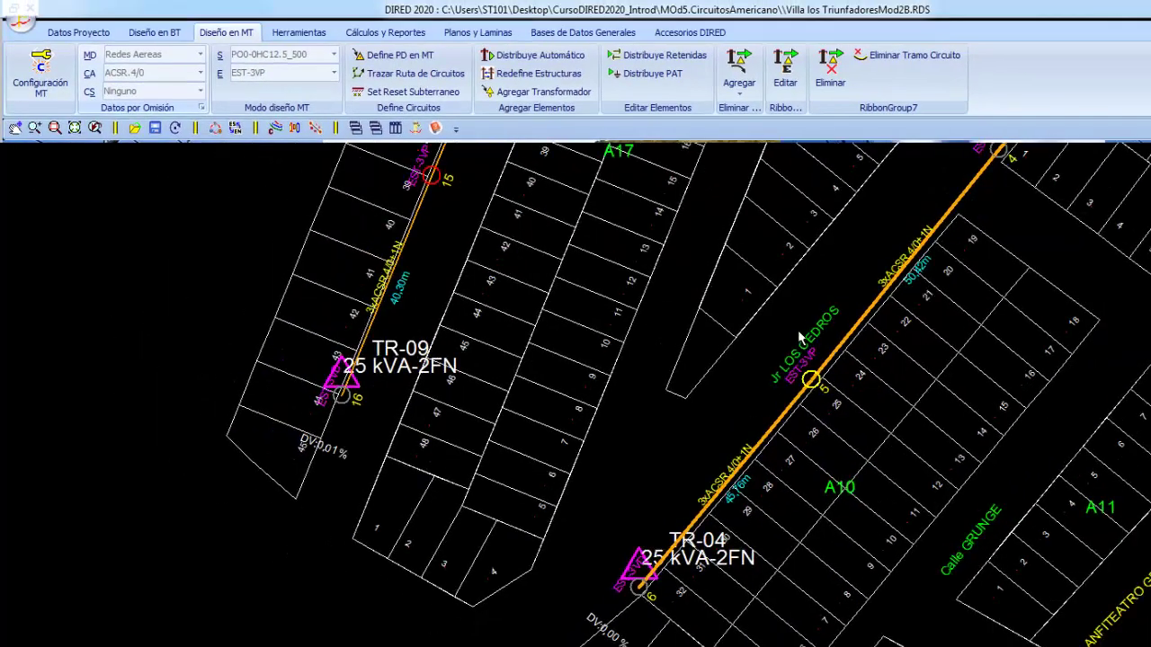
middle_click_drag(804, 339, 710, 435)
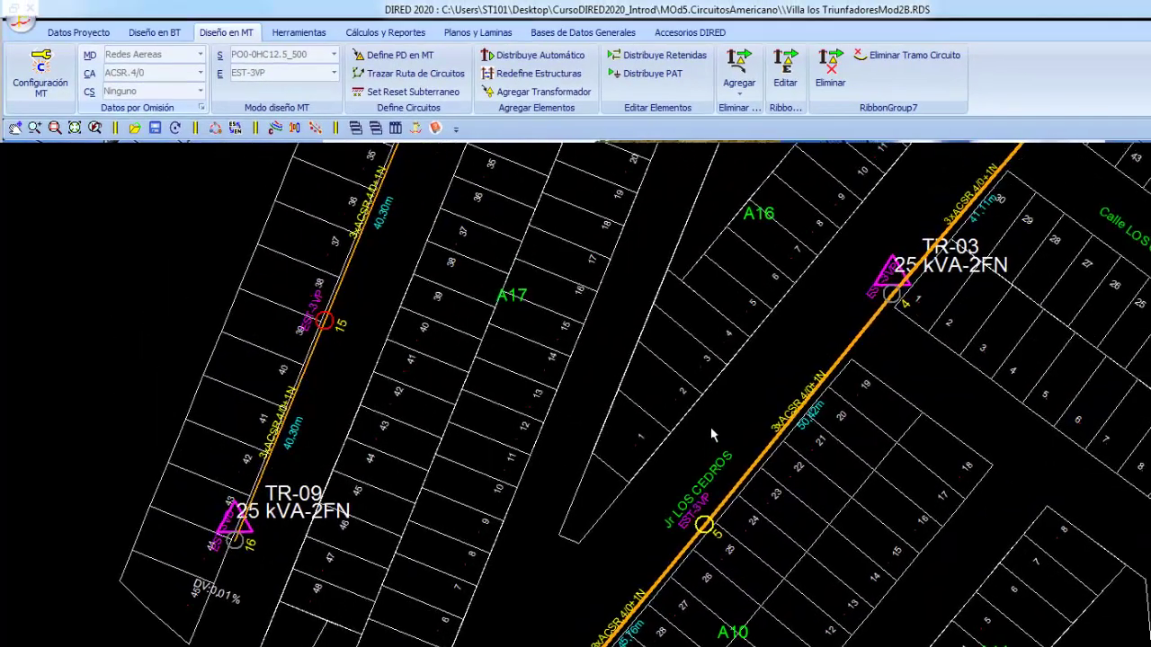
left_click(277, 129)
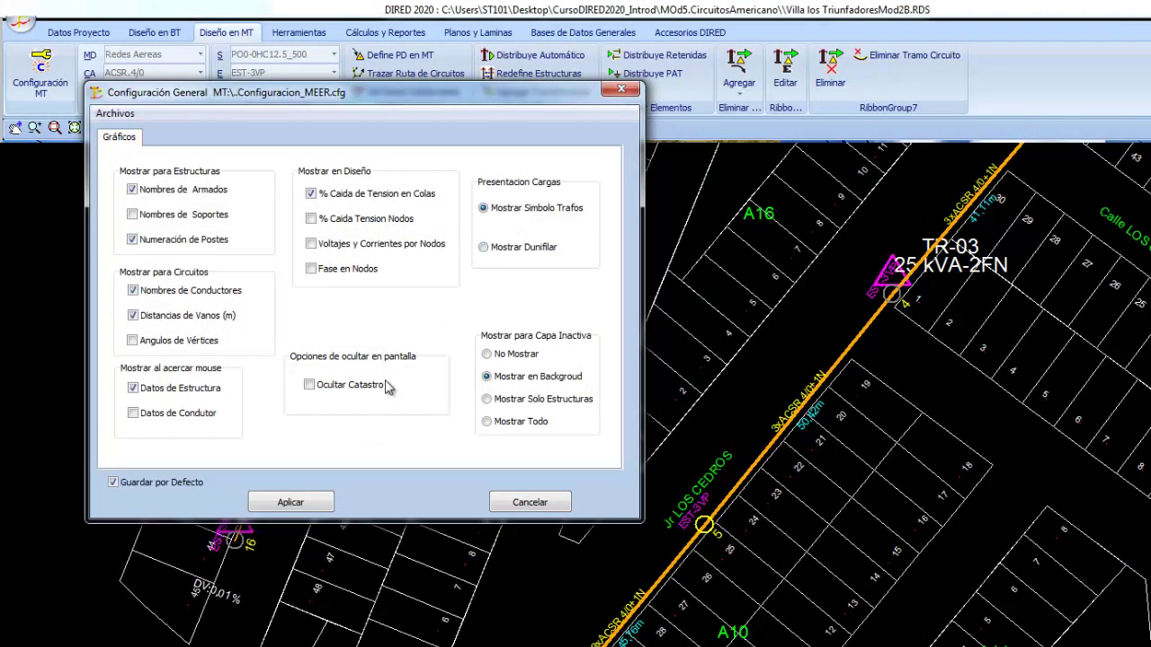
Step: Switch transformers to single-line display (Mostrar Dunifilar), apply it, and look over the new symbols
left_click(483, 247)
left_click(269, 502)
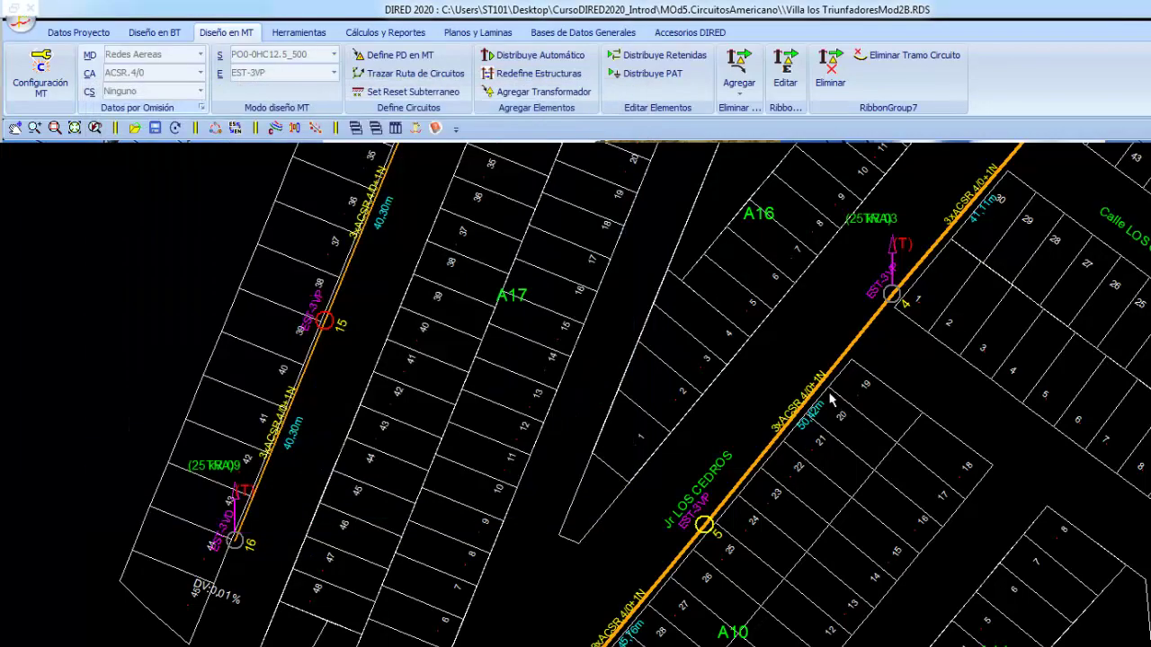
middle_click_drag(832, 400, 650, 442)
mouse_move(418, 548)
middle_mouse_down()
mouse_move(629, 474)
mouse_move(628, 375)
middle_mouse_up()
scroll(541, 577, "up", 2)
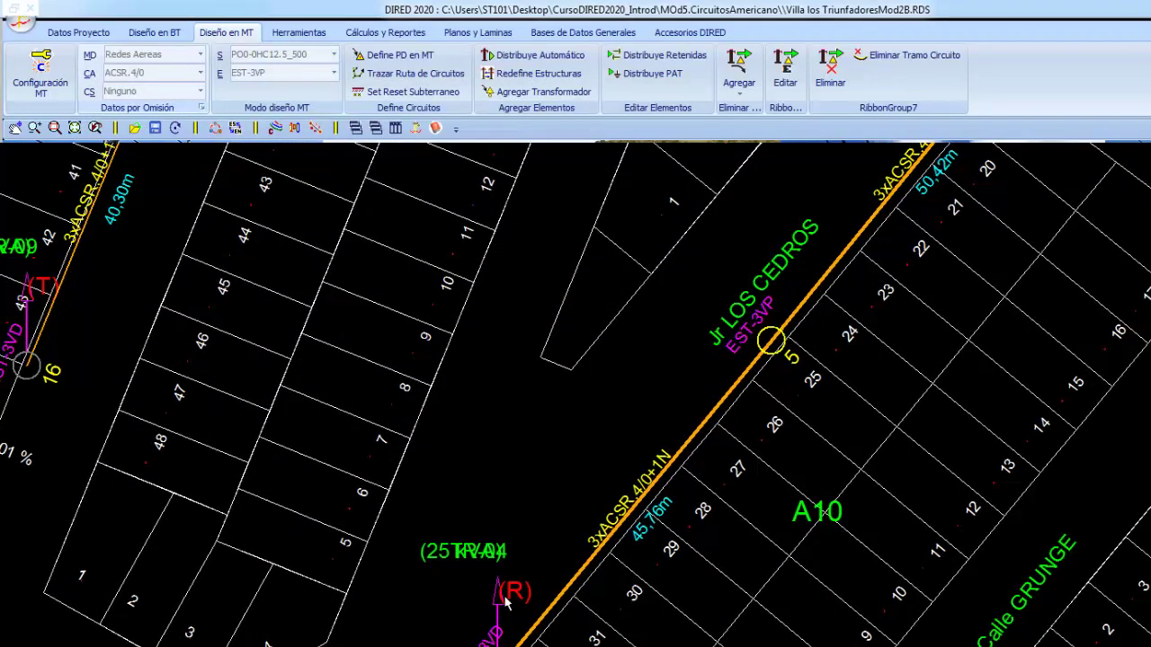
Step: Bring transformer TR-03 at pole 4 into view
middle_click_drag(623, 462, 405, 643)
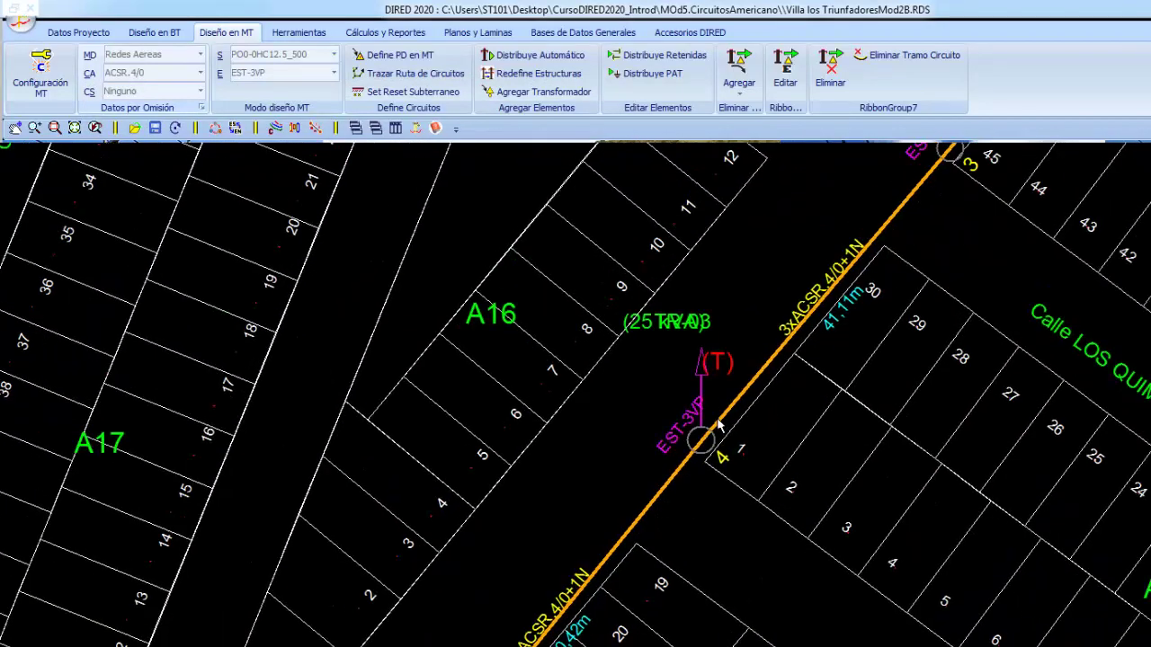
mouse_move(953, 149)
middle_mouse_down()
mouse_move(834, 288)
mouse_move(747, 432)
middle_mouse_up()
scroll(740, 419, "down", 3)
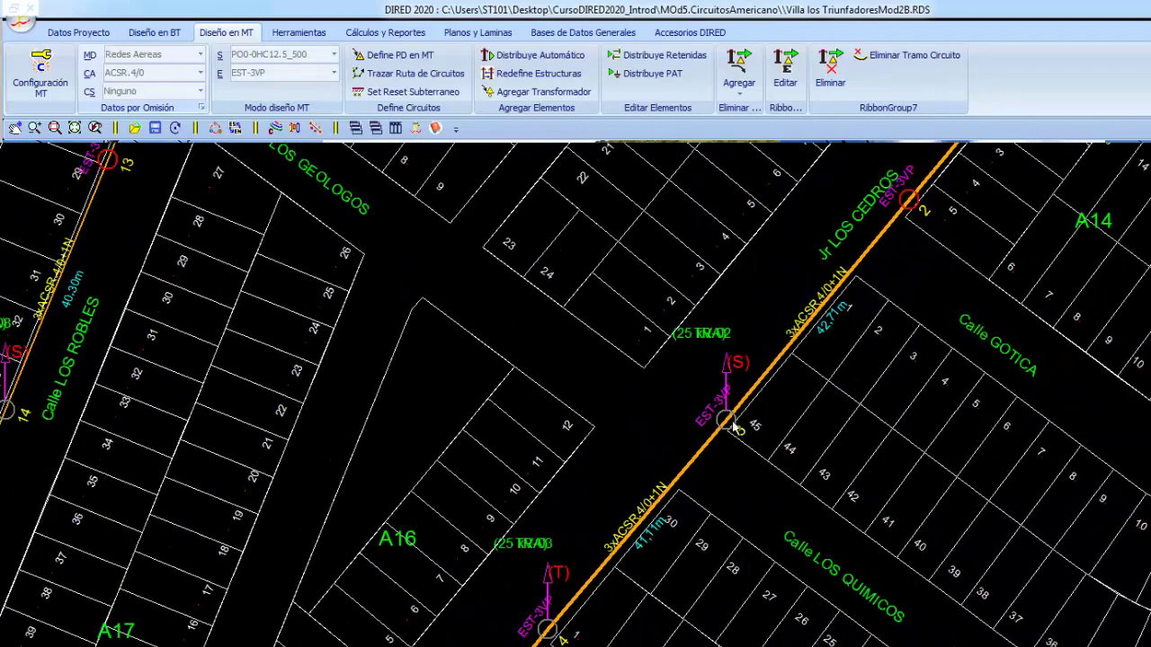
scroll(740, 419, "up", 1)
scroll(740, 419, "up", 2)
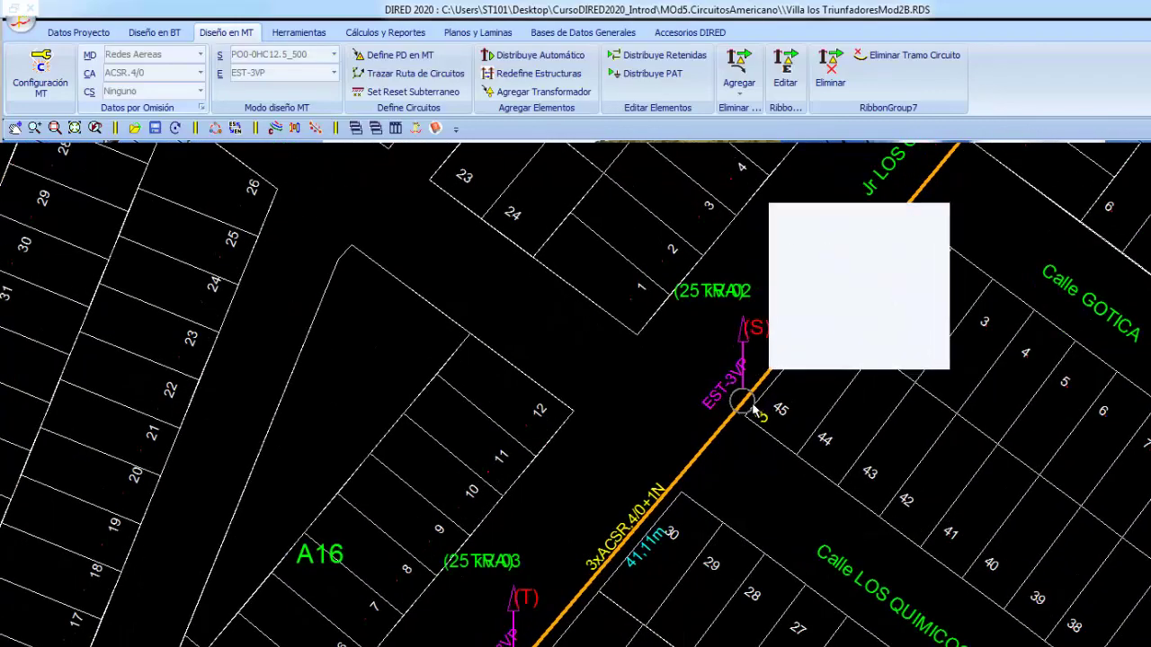
Step: Pan along Jr LOS CEDROS past lots A18–A21 and poles 9–11 to Calle LOS GEOLOGOS and GOTICA
middle_click_drag(900, 240, 783, 387)
middle_click_drag(926, 211, 810, 405)
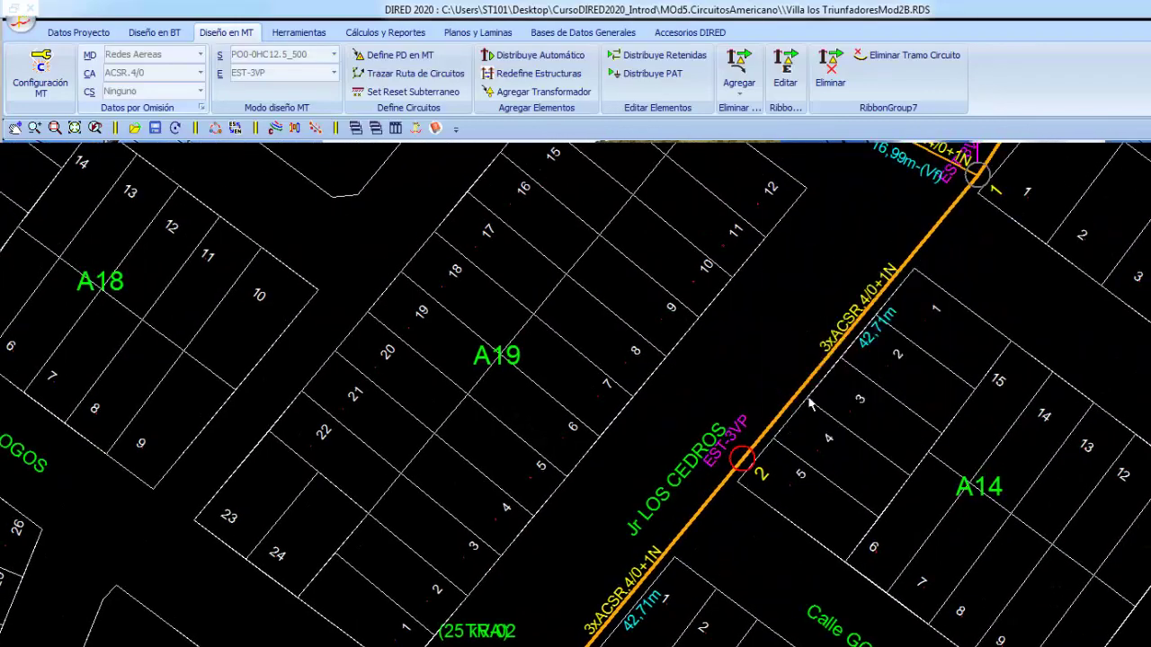
middle_click_drag(989, 171, 768, 356)
middle_click_drag(684, 297, 716, 506)
mouse_move(171, 194)
middle_mouse_down()
mouse_move(385, 340)
mouse_move(592, 438)
middle_mouse_up()
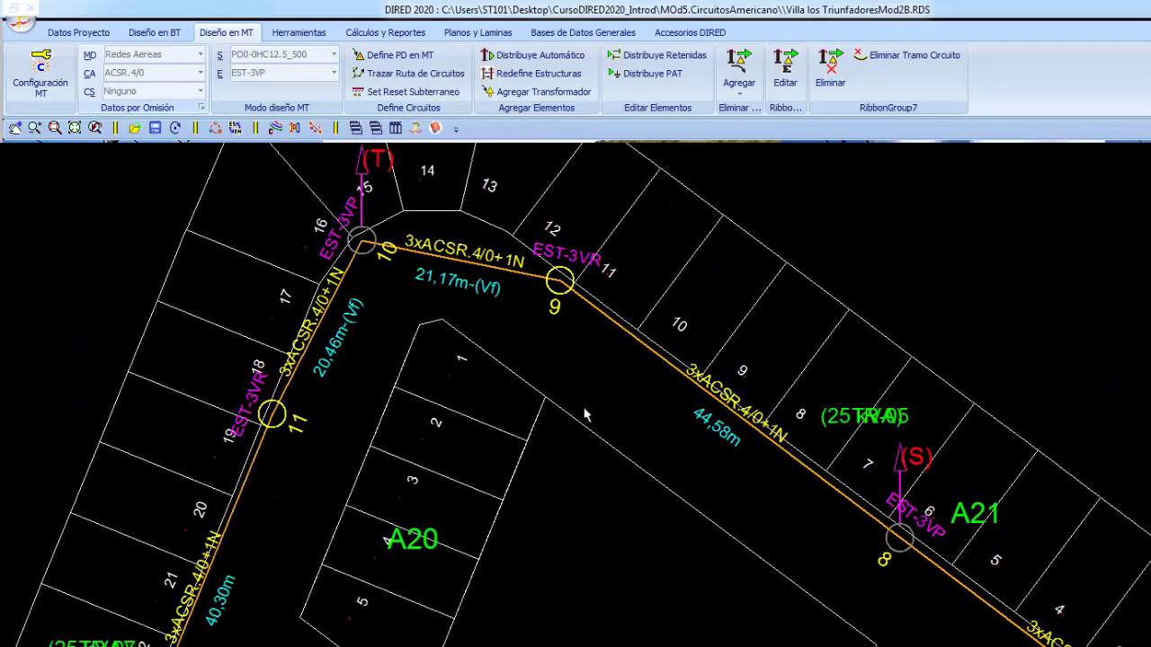
scroll(585, 415, "down", 2)
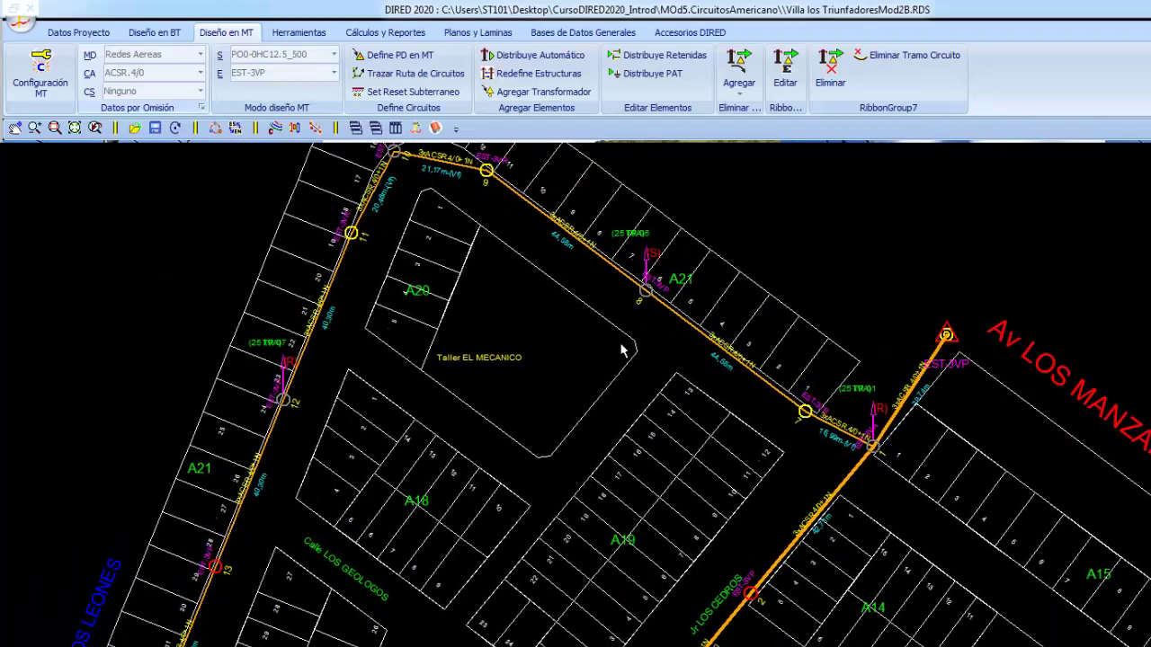
middle_click_drag(639, 349, 611, 326)
middle_click_drag(527, 432, 545, 321)
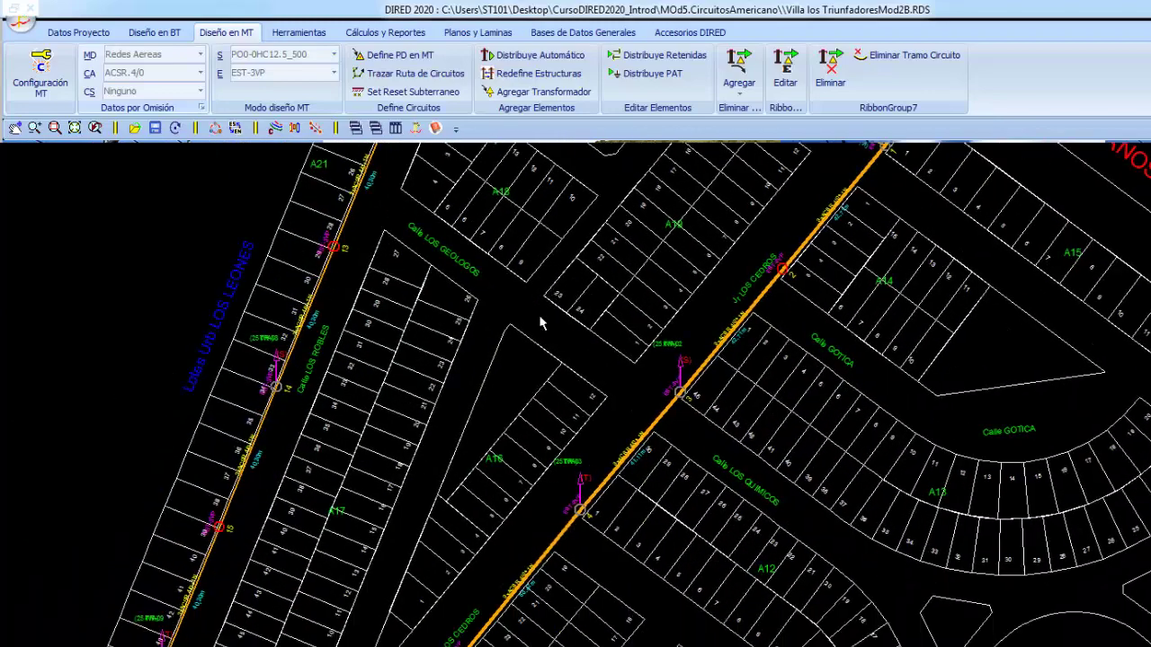
Step: Auto-distribute TAV-OTS guys at line ends, vertices and EST-3VR retention structures
scroll(572, 336, "down", 1)
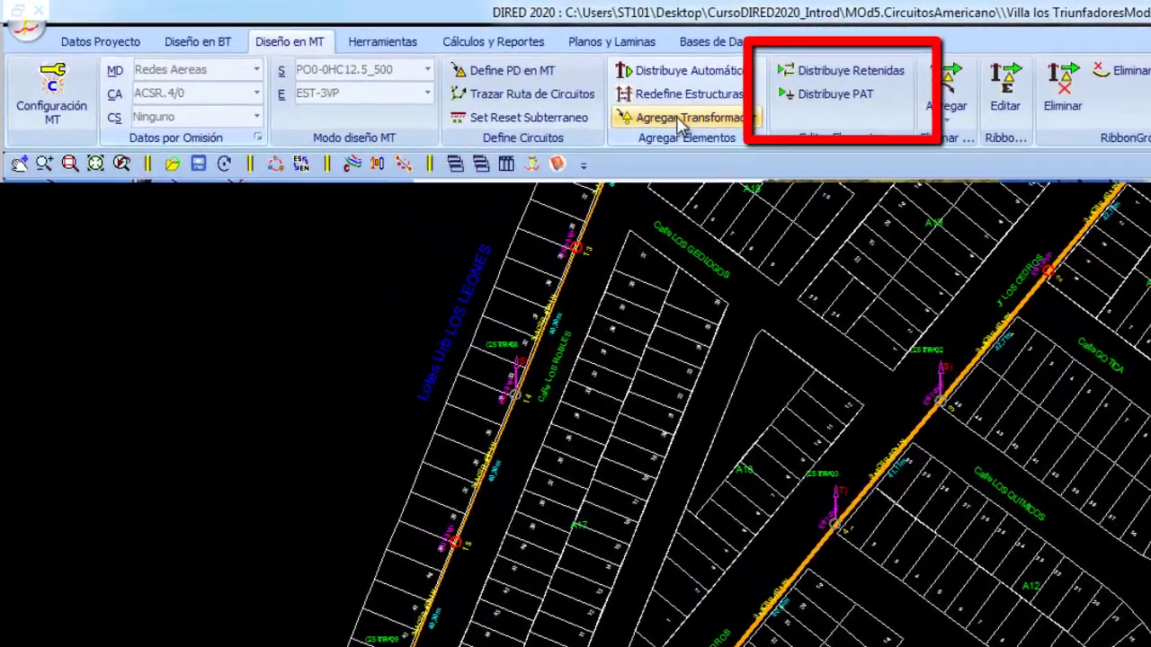
left_click(842, 81)
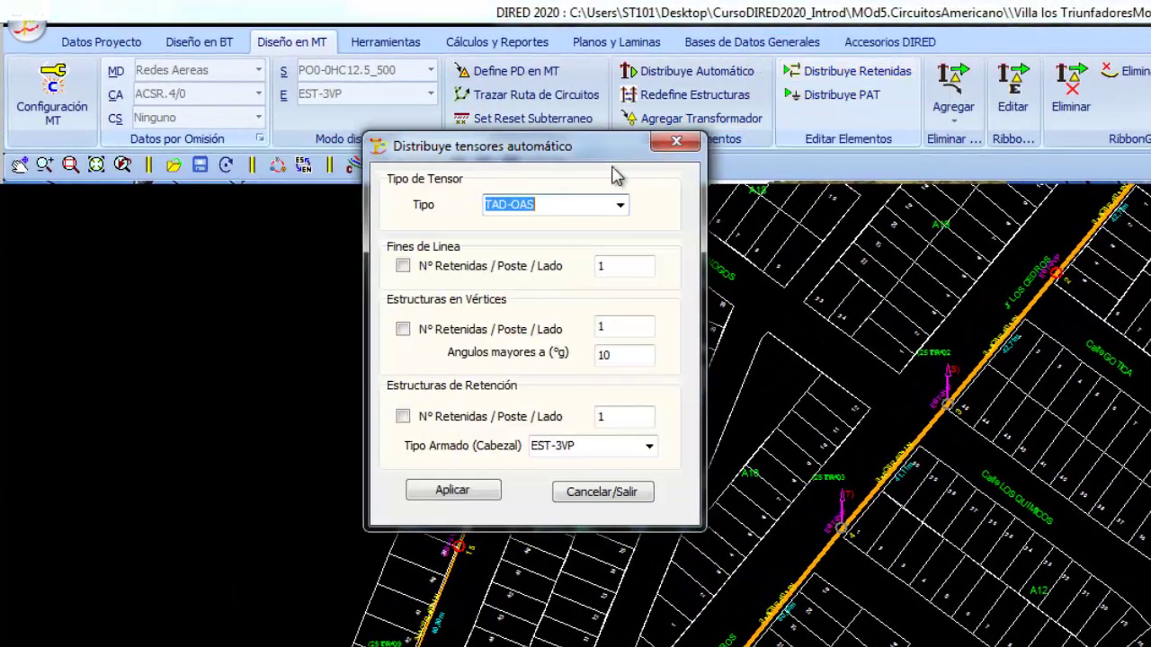
left_click(620, 205)
scroll(634, 257, "up", 5)
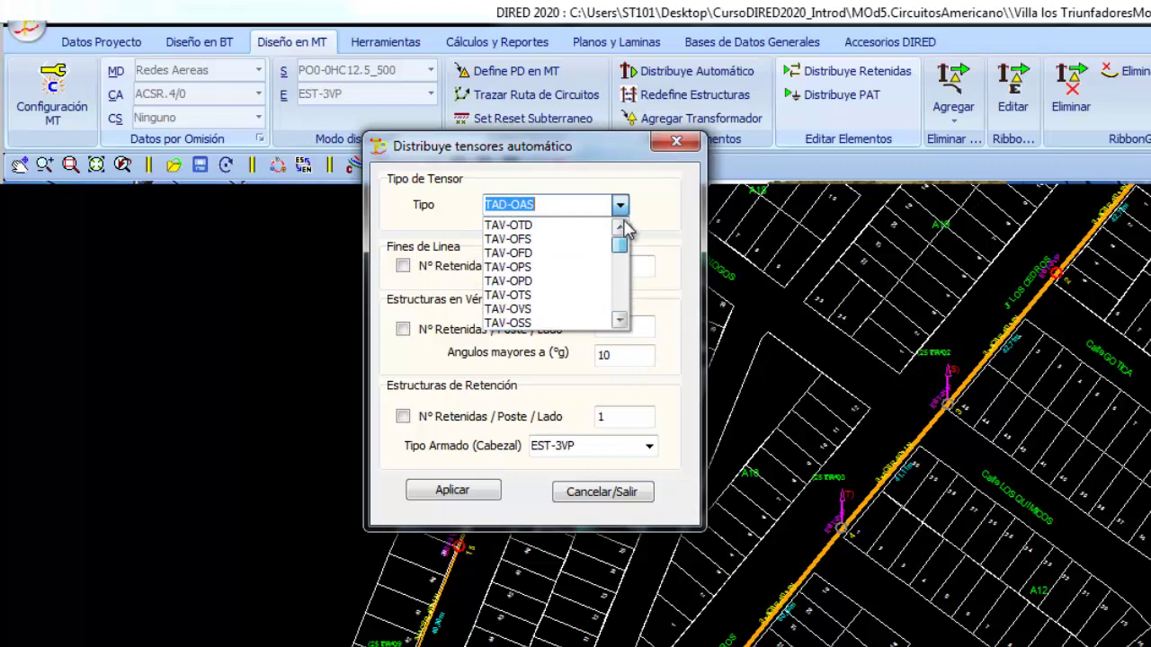
left_click(509, 295)
left_click(403, 267)
left_click(402, 329)
left_click(402, 417)
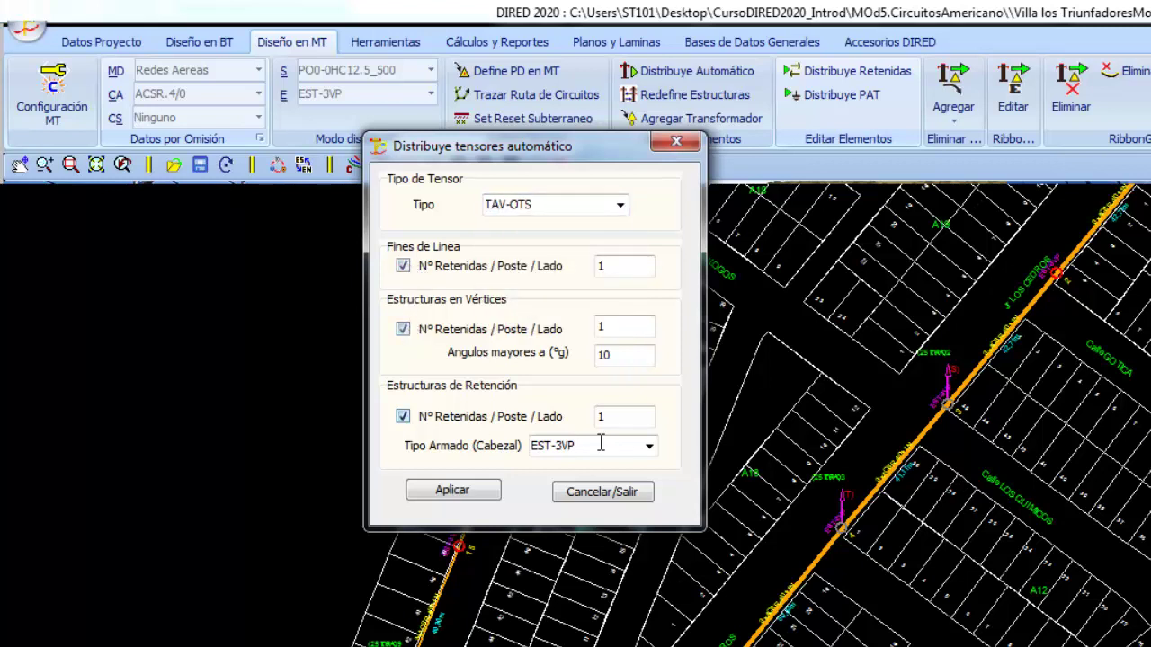
left_click(649, 446)
left_click(592, 494)
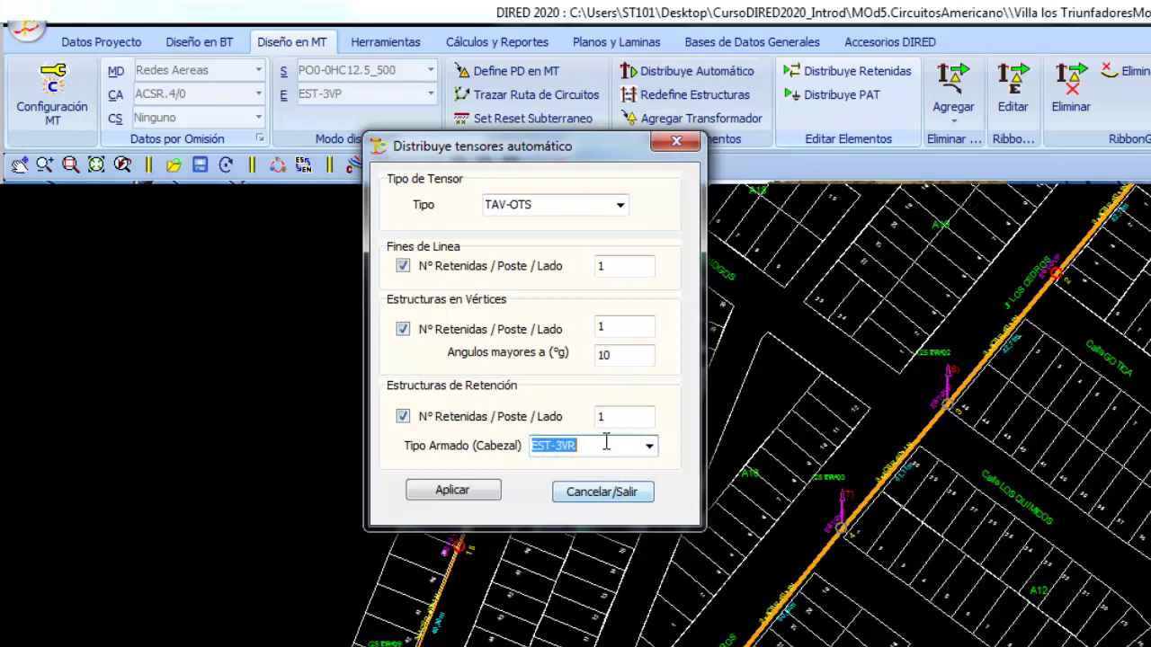
left_click(475, 492)
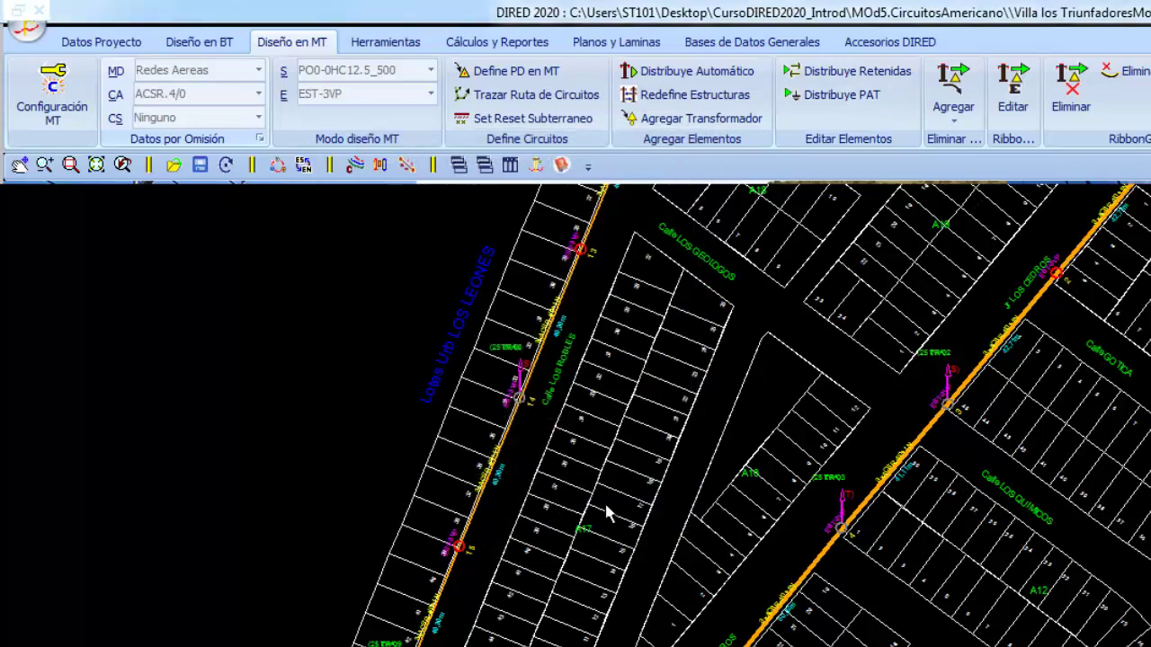
scroll(584, 620, "up", 2)
scroll(530, 616, "up", 2)
scroll(474, 615, "up", 1)
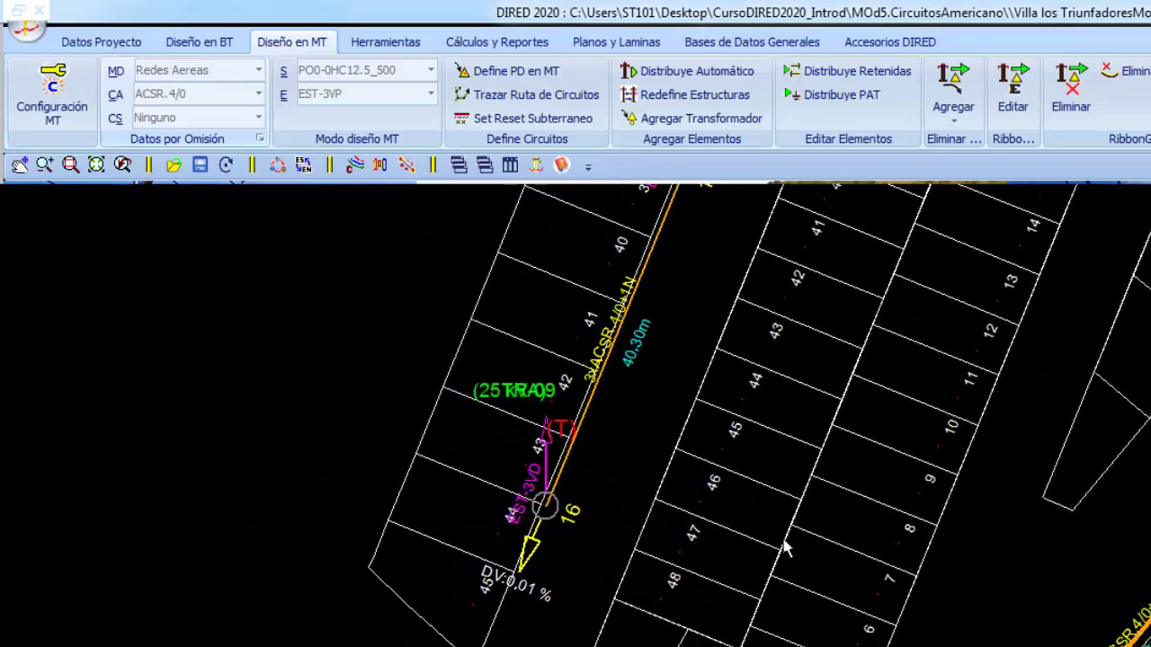
scroll(526, 540, "up", 1)
scroll(526, 540, "up", 1)
scroll(618, 521, "up", 1)
scroll(620, 526, "up", 1)
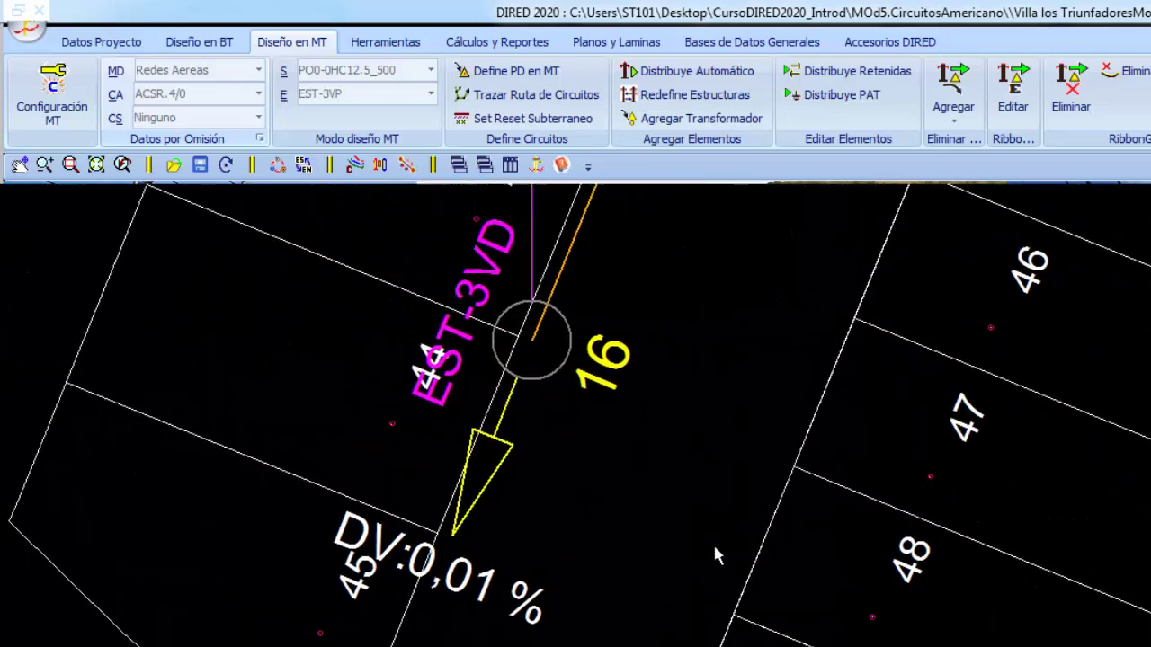
scroll(539, 503, "up", 1)
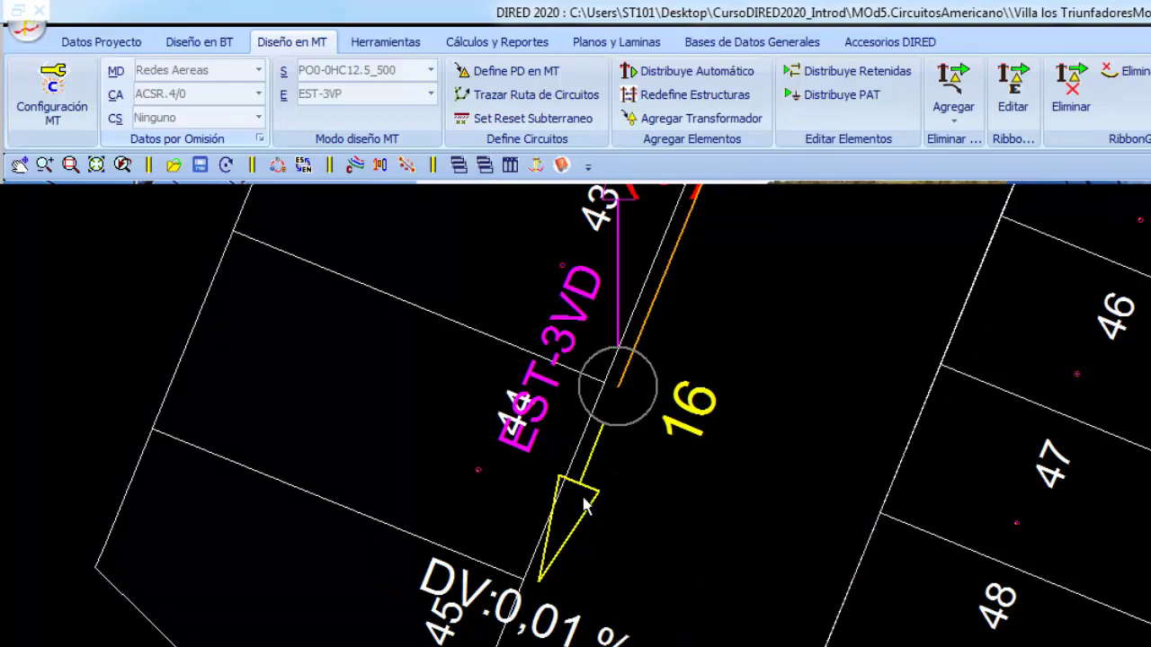
scroll(586, 476, "down", 1)
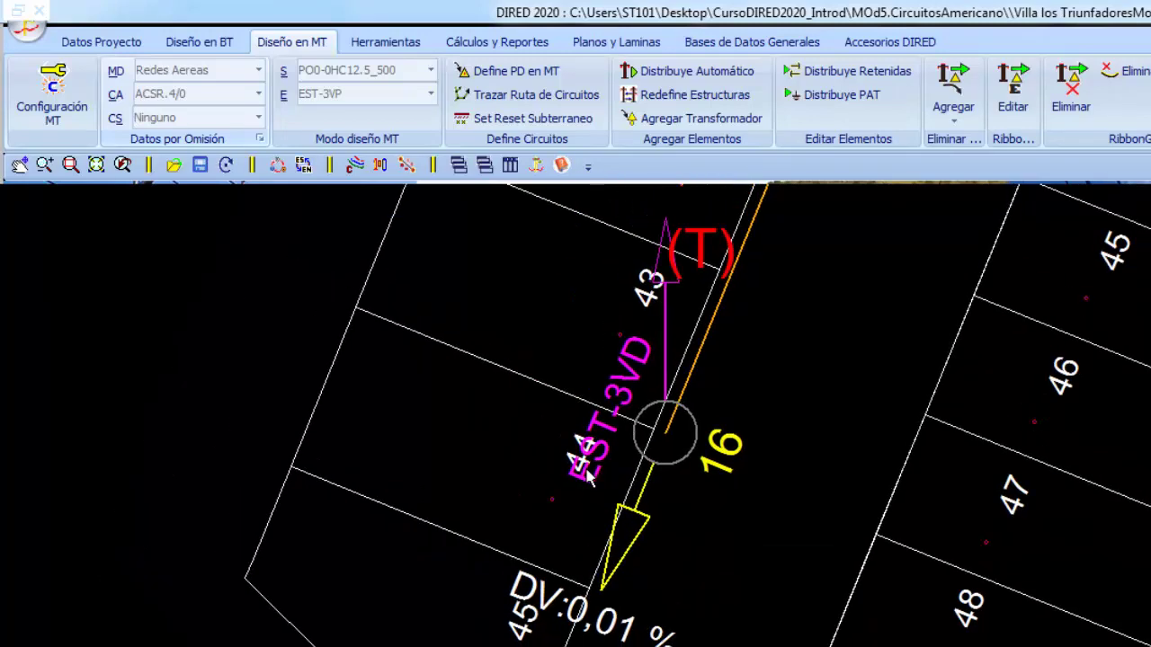
scroll(589, 476, "down", 1)
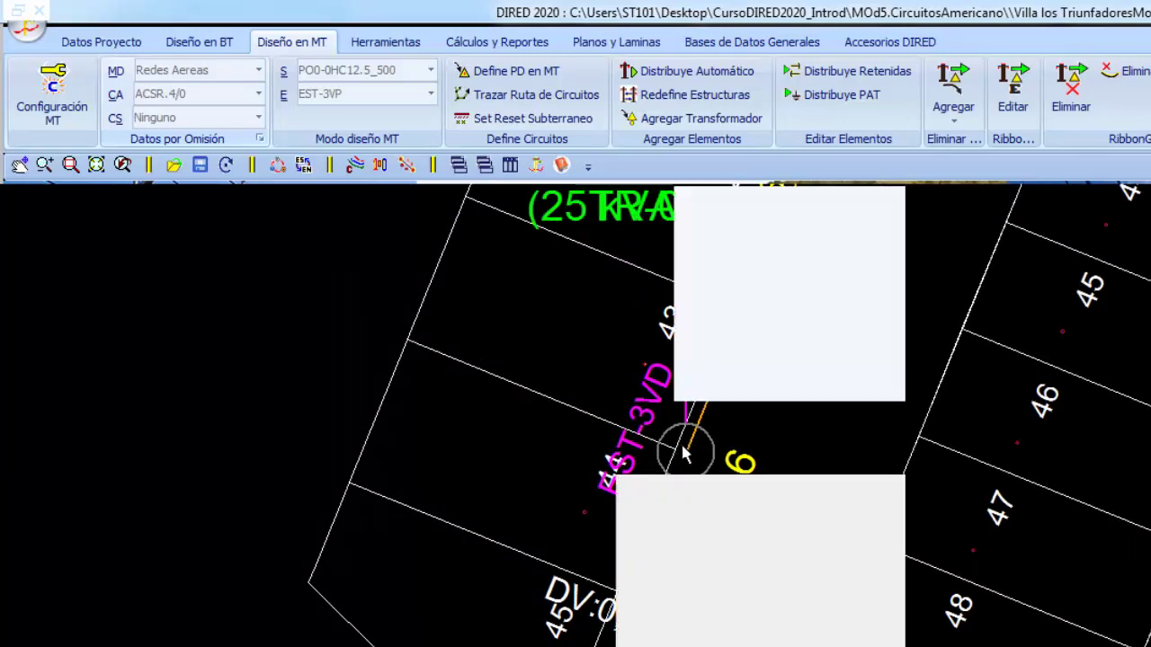
scroll(769, 395, "down", 1)
scroll(872, 634, "down", 1)
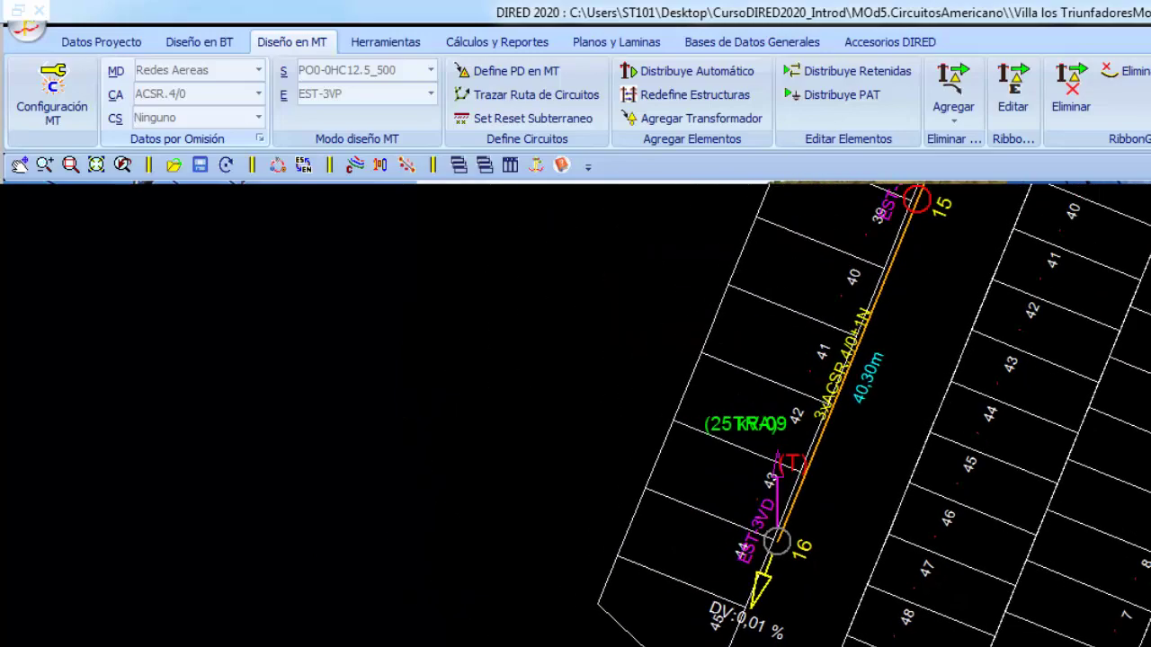
middle_click_drag(1034, 270, 809, 513)
middle_click_drag(973, 296, 974, 517)
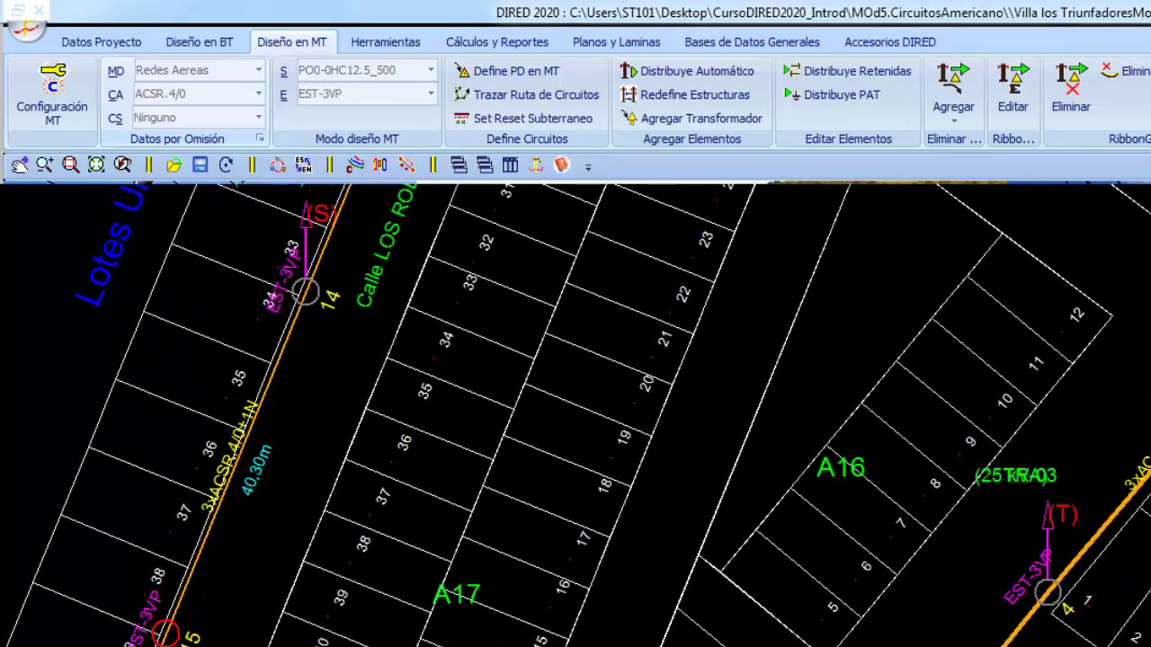
mouse_move(1069, 233)
middle_mouse_down()
mouse_move(1070, 476)
mouse_move(937, 579)
middle_mouse_up()
middle_click_drag(1027, 477, 1026, 627)
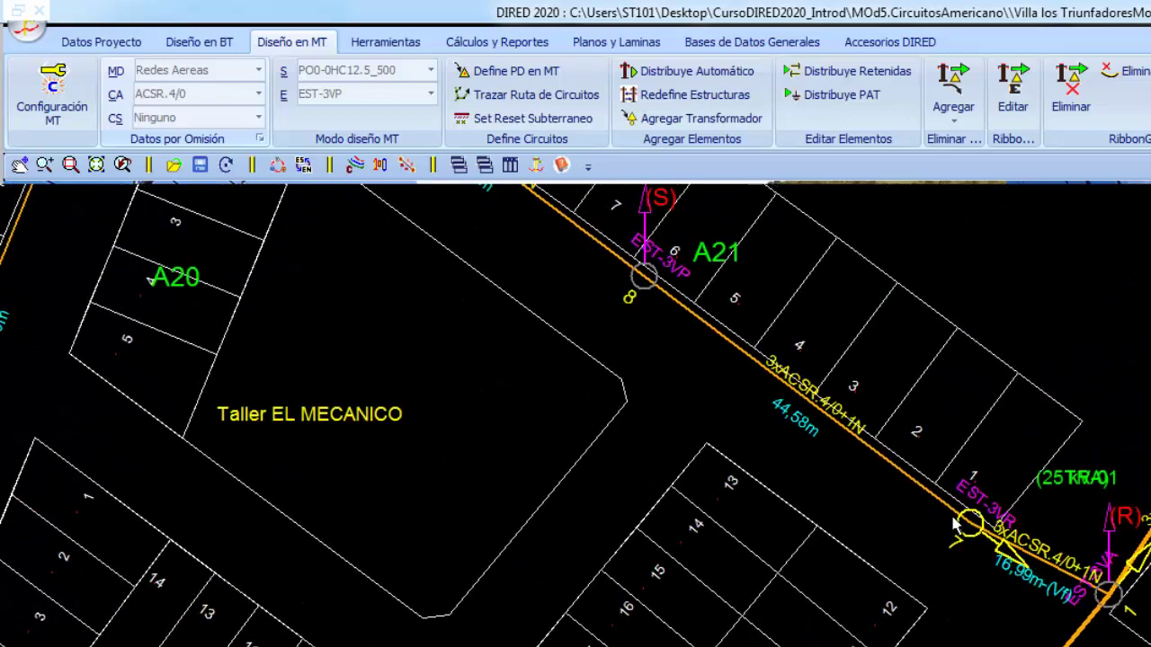
middle_click_drag(880, 393, 880, 472)
scroll(879, 472, "up", 2)
middle_click_drag(719, 548, 716, 506)
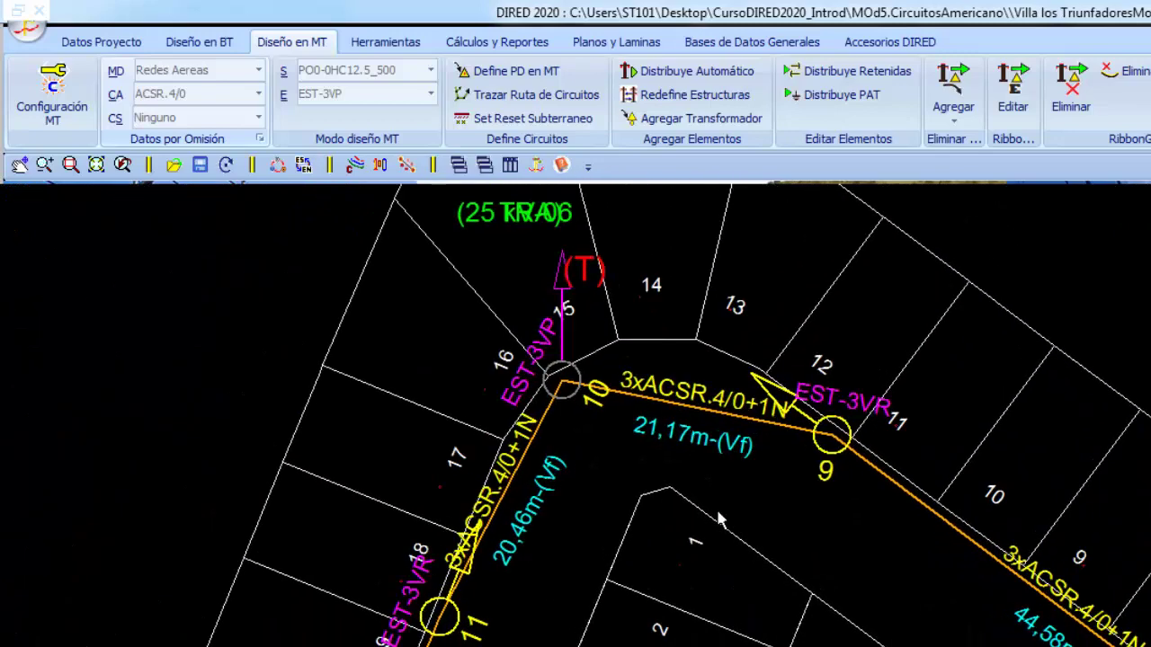
scroll(678, 460, "up", 1)
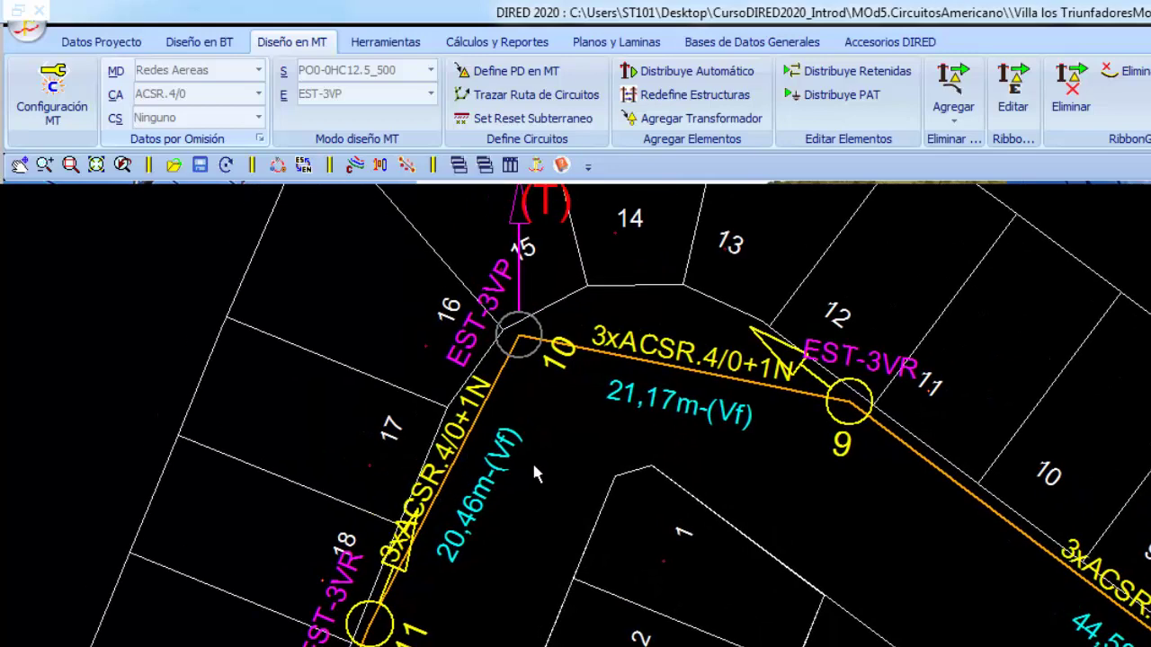
scroll(532, 460, "up", 1)
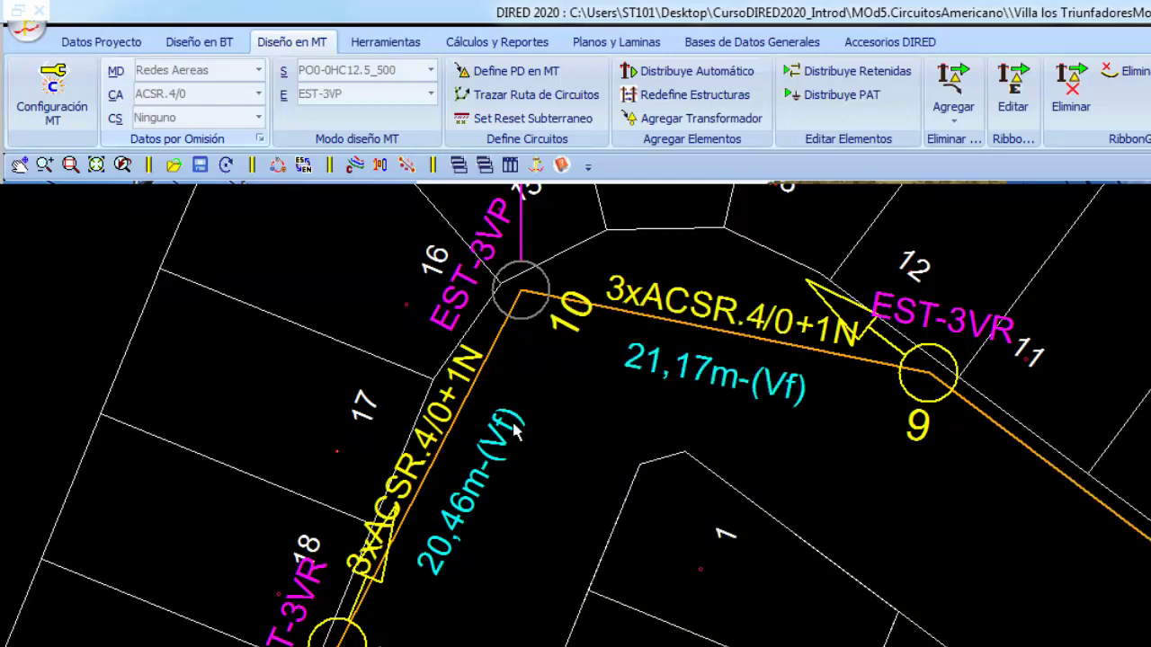
scroll(515, 432, "down", 2)
scroll(684, 441, "down", 3)
scroll(734, 438, "up", 2)
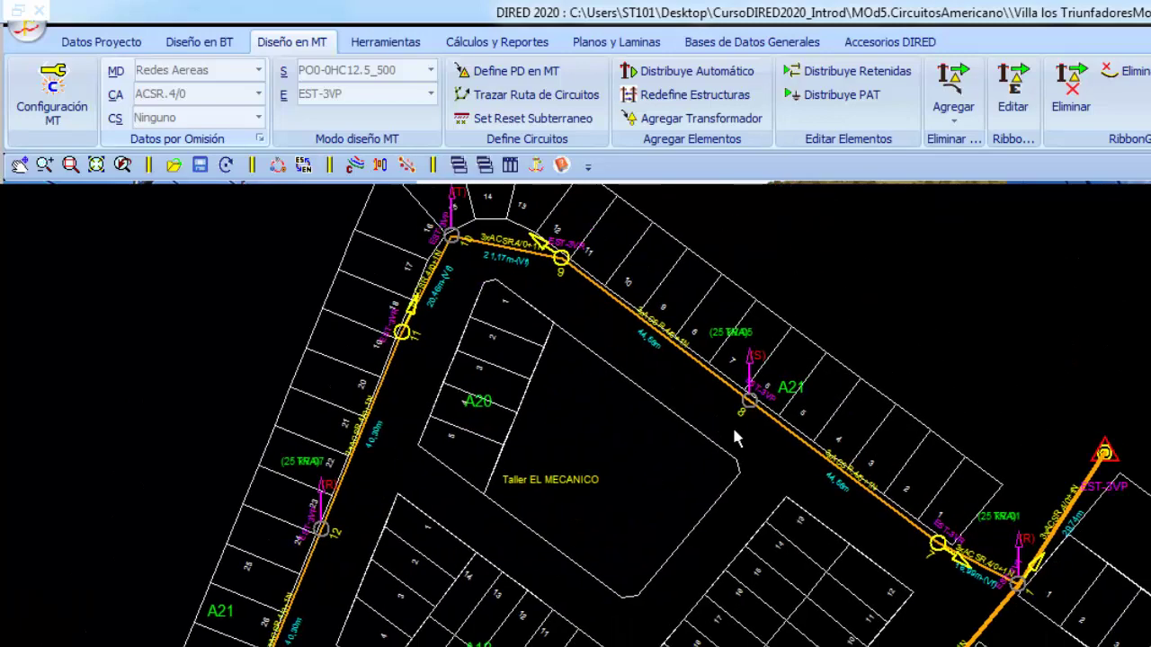
scroll(735, 438, "down", 3)
scroll(689, 445, "up", 1)
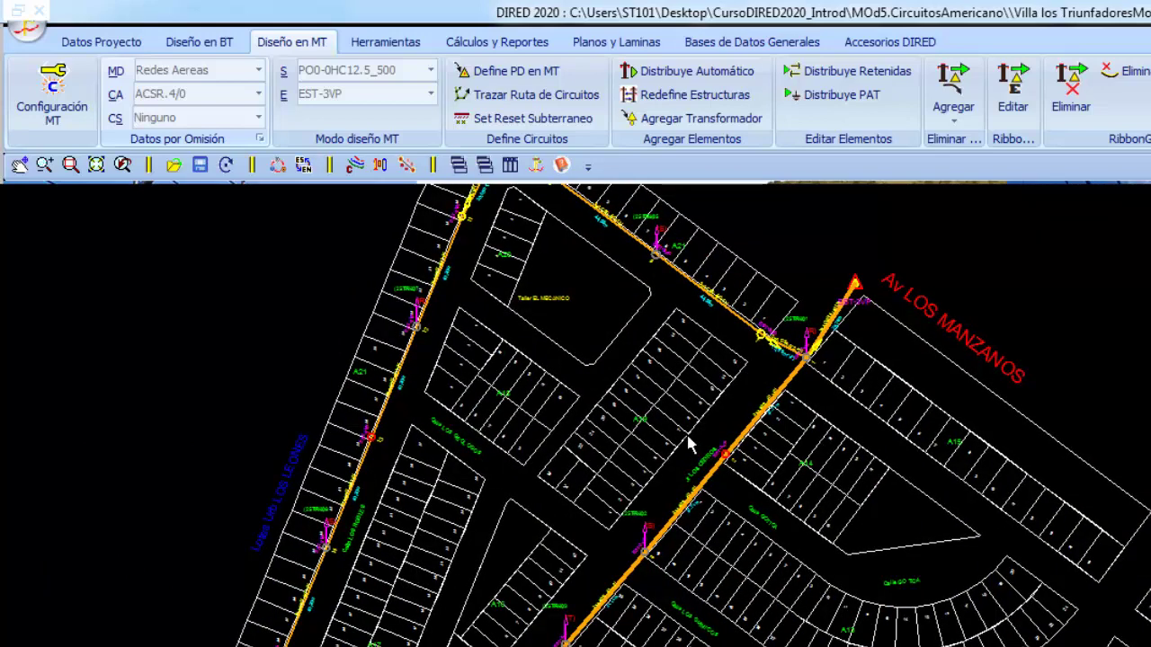
scroll(629, 499, "up", 1)
scroll(576, 513, "up", 2)
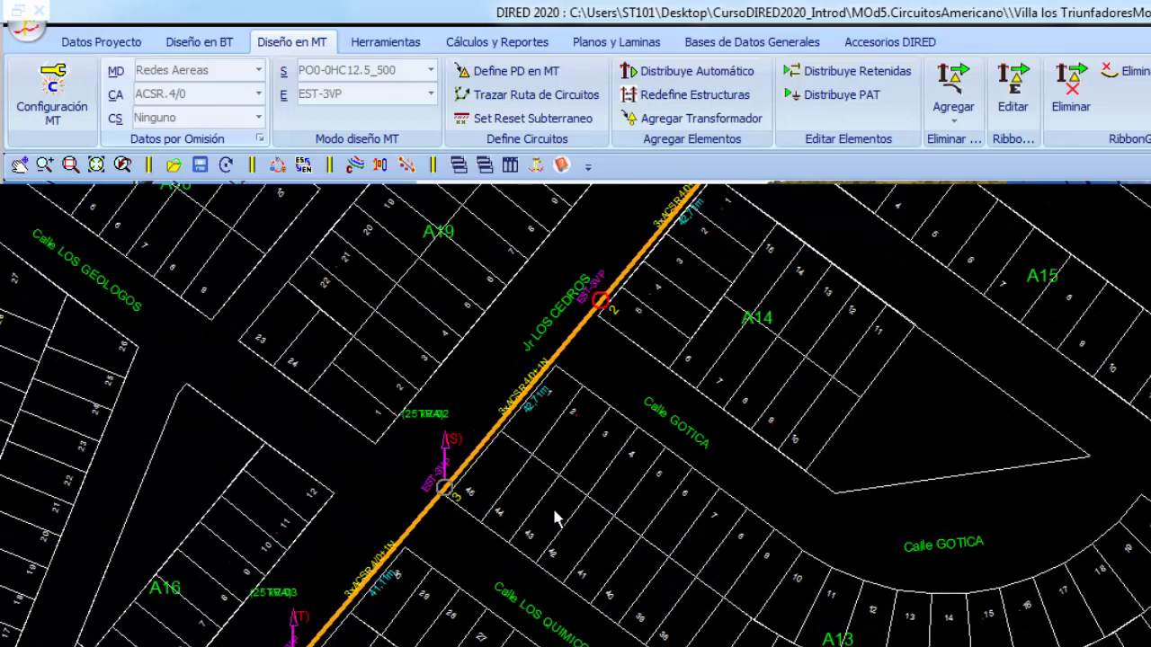
scroll(630, 548, "up", 1)
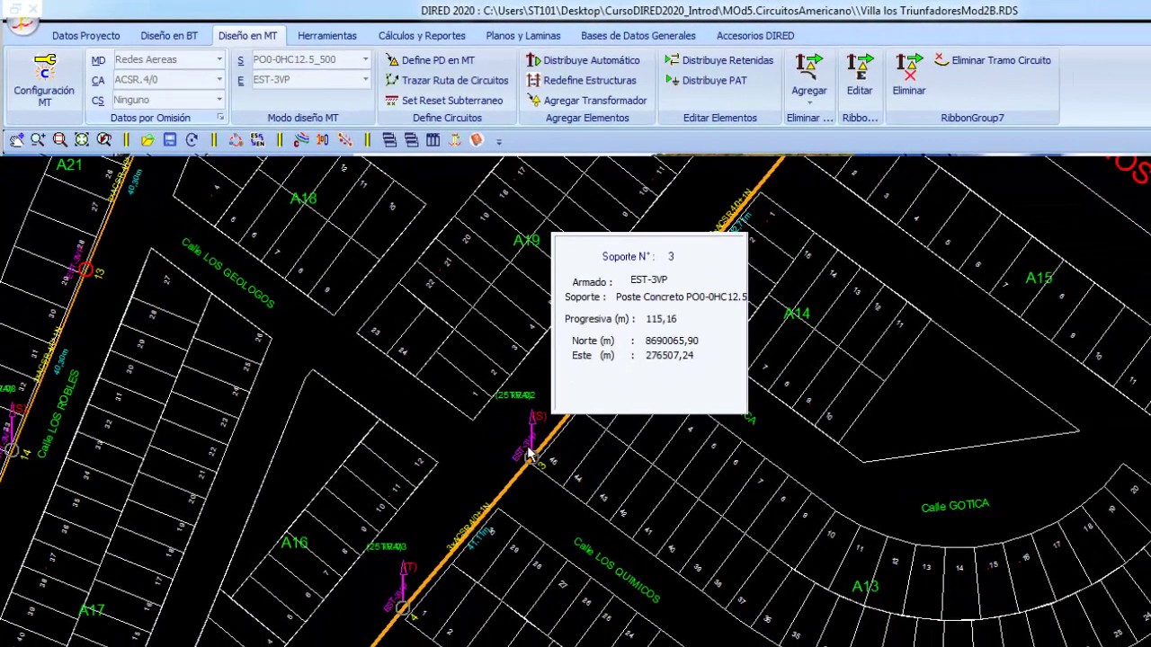
Step: Show transformers as labelled symbols (Mostrar Simbolo Trafos) and apply the change
left_click(302, 141)
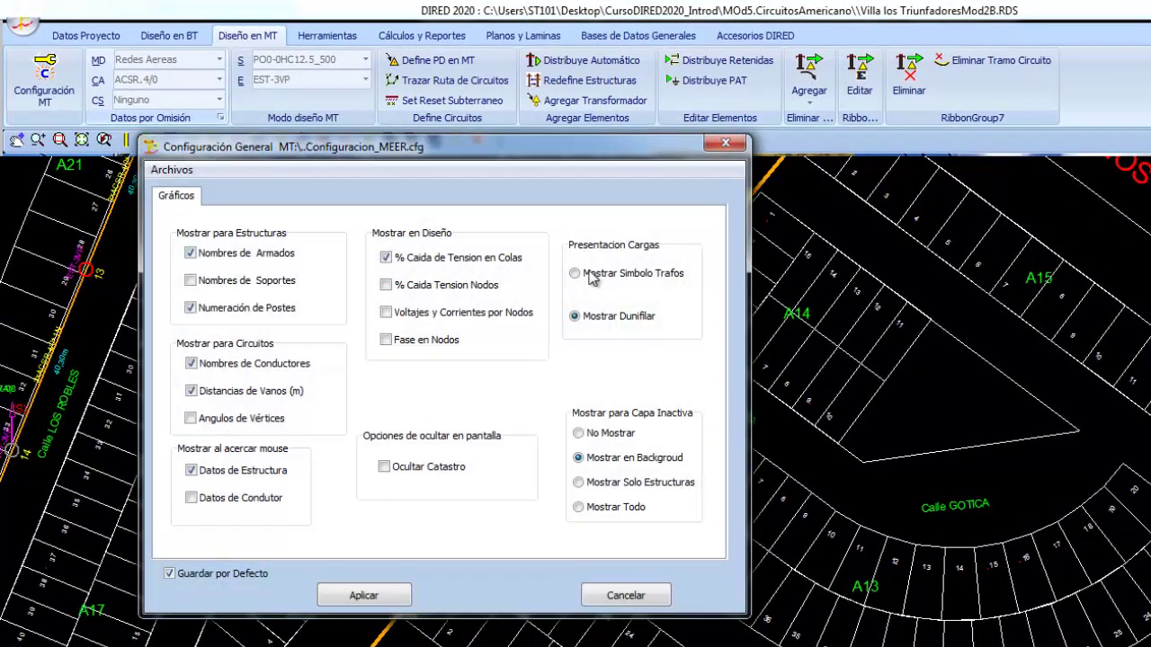
left_click(363, 597)
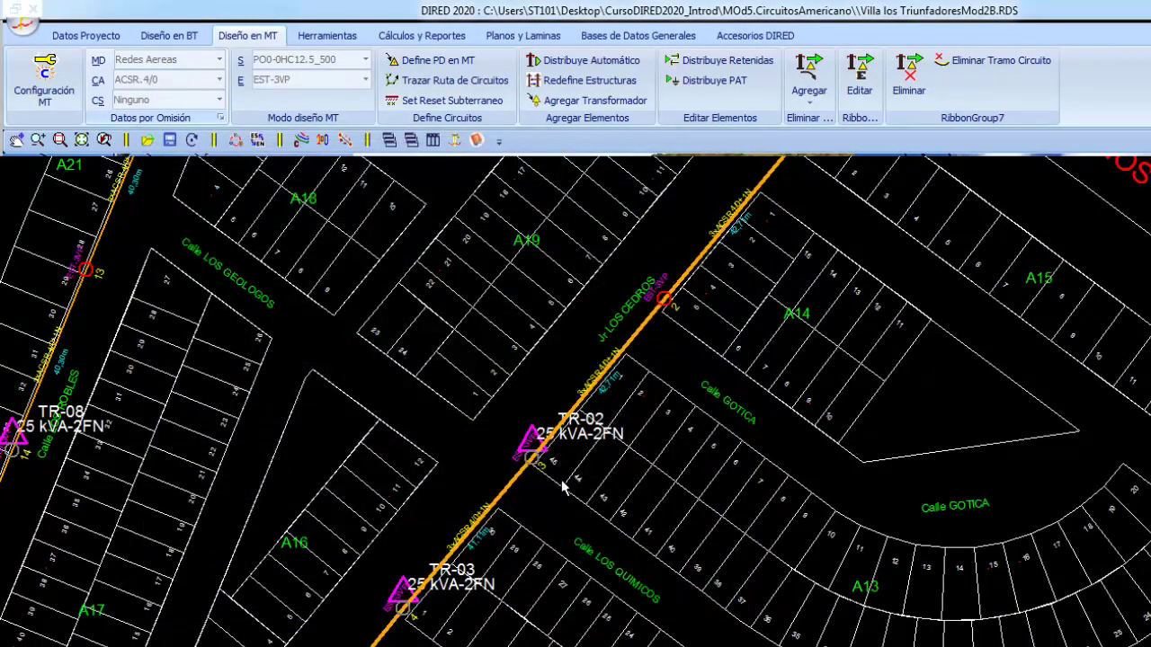
scroll(562, 486, "down", 2)
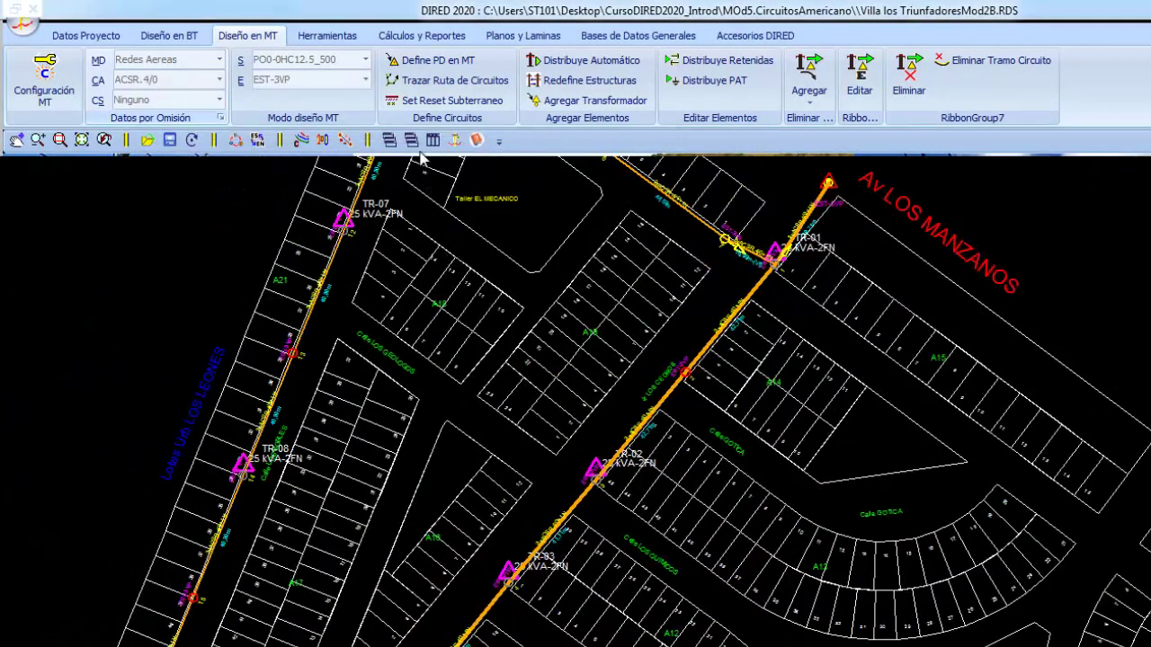
scroll(657, 384, "up", 2)
scroll(584, 339, "down", 1)
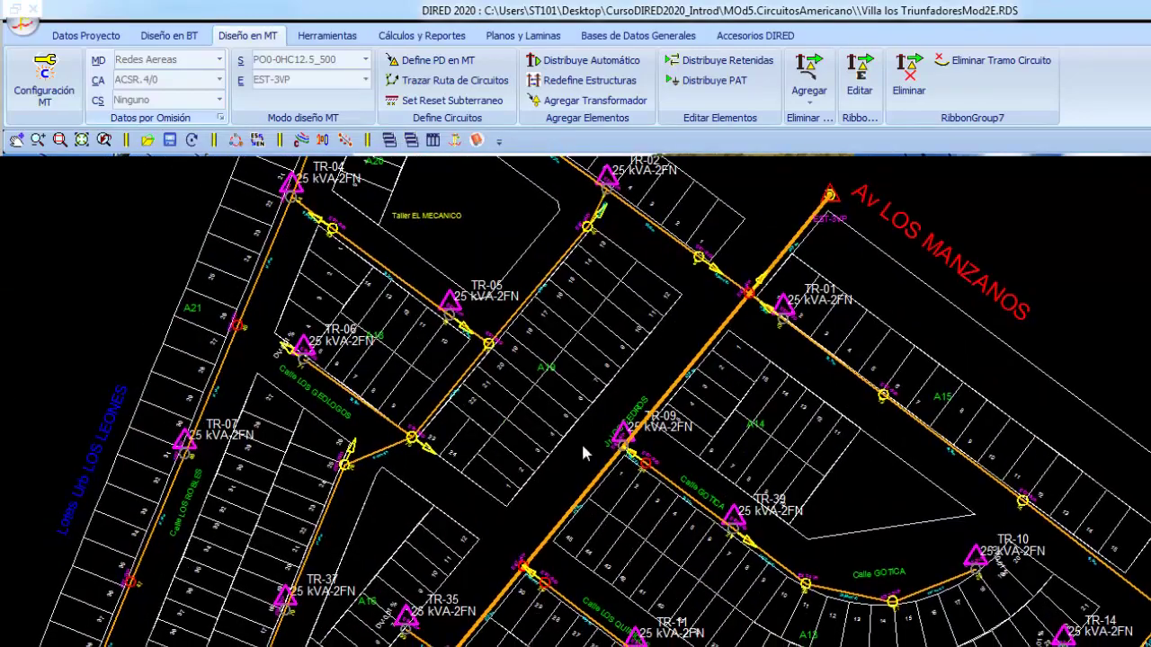
Step: Check the relabelled transformers along Calle GOTICA
middle_click_drag(581, 442, 360, 200)
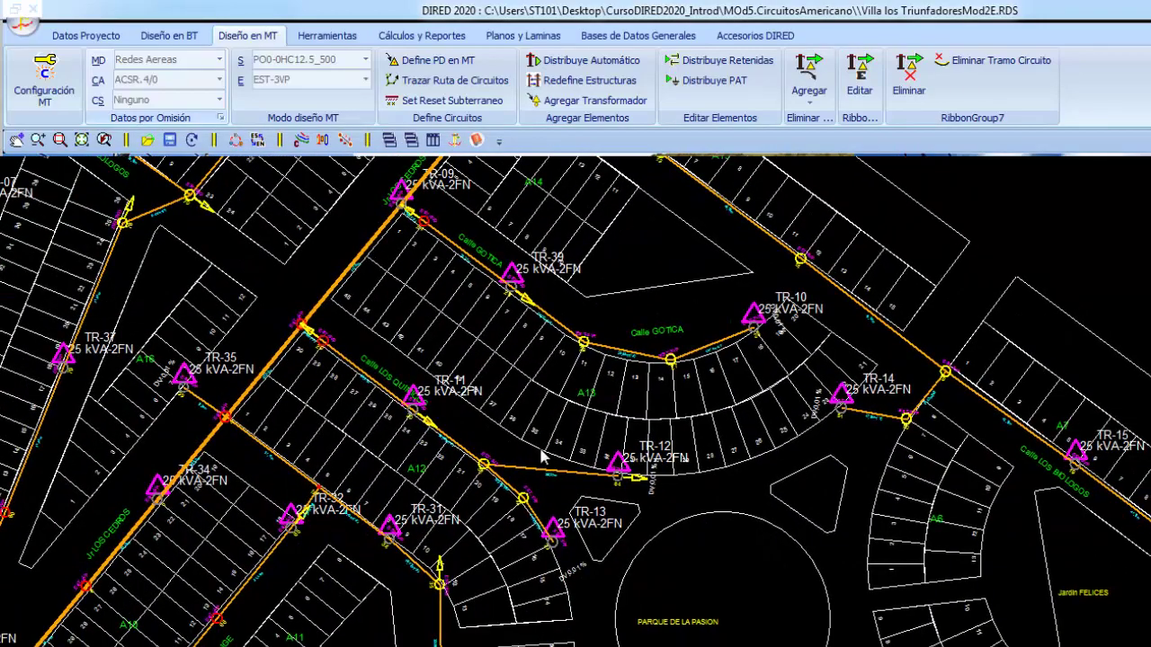
scroll(544, 458, "down", 1)
scroll(614, 493, "down", 1)
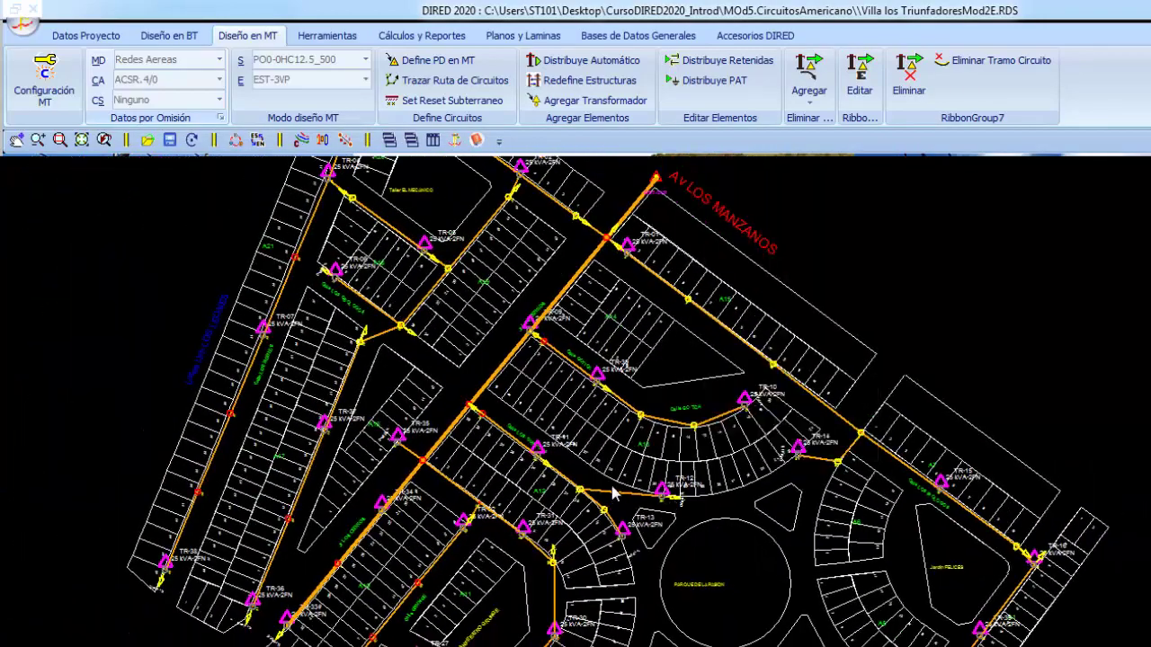
scroll(611, 451, "up", 1)
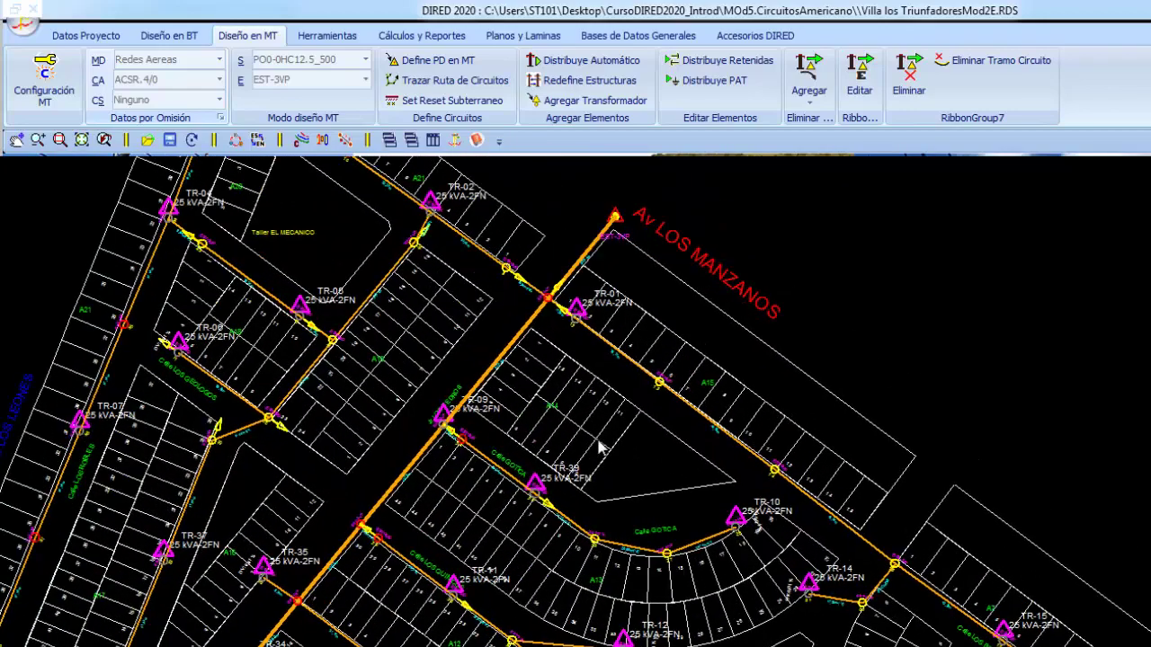
scroll(559, 488, "up", 2)
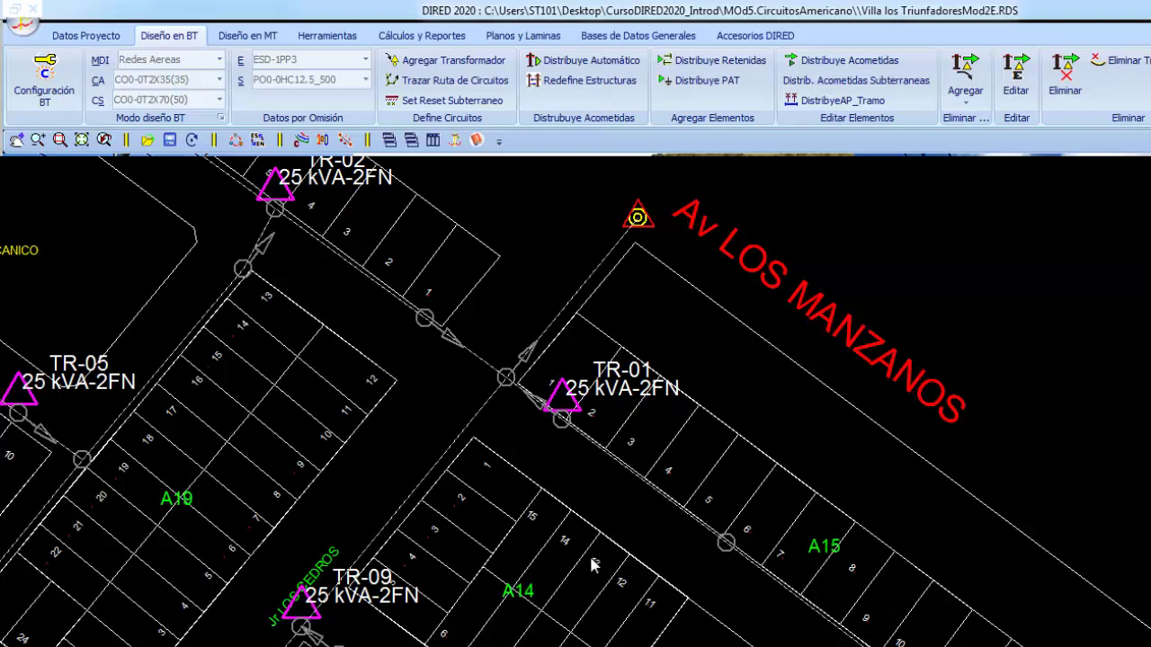
scroll(517, 506, "down", 1)
scroll(526, 463, "down", 1)
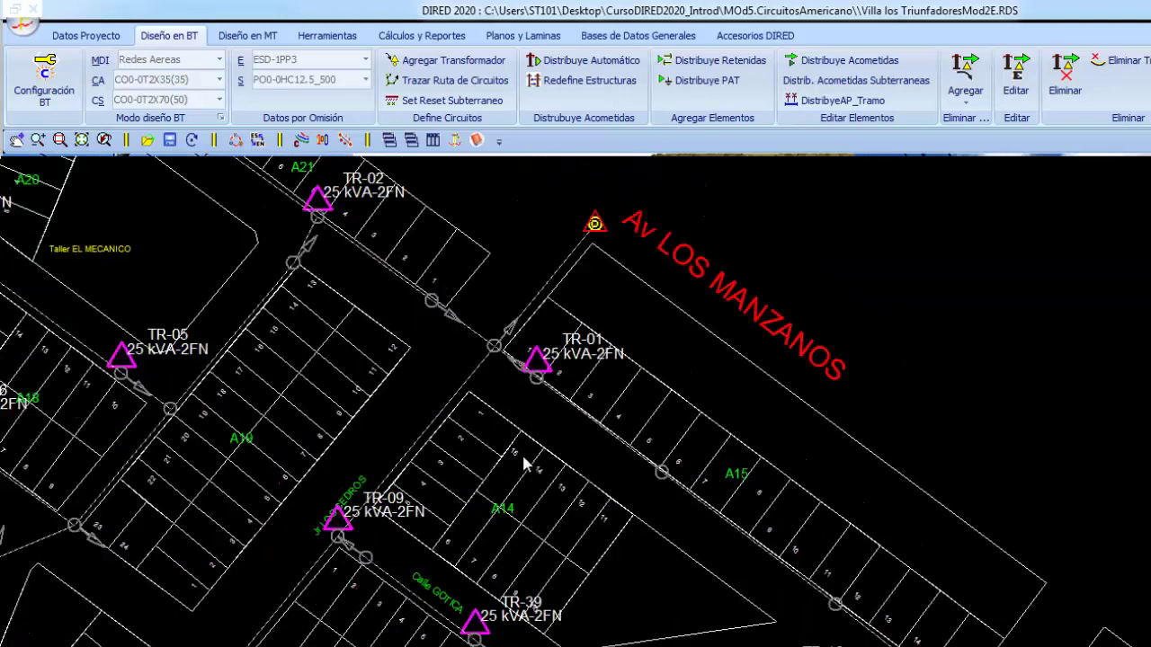
scroll(441, 349, "up", 1)
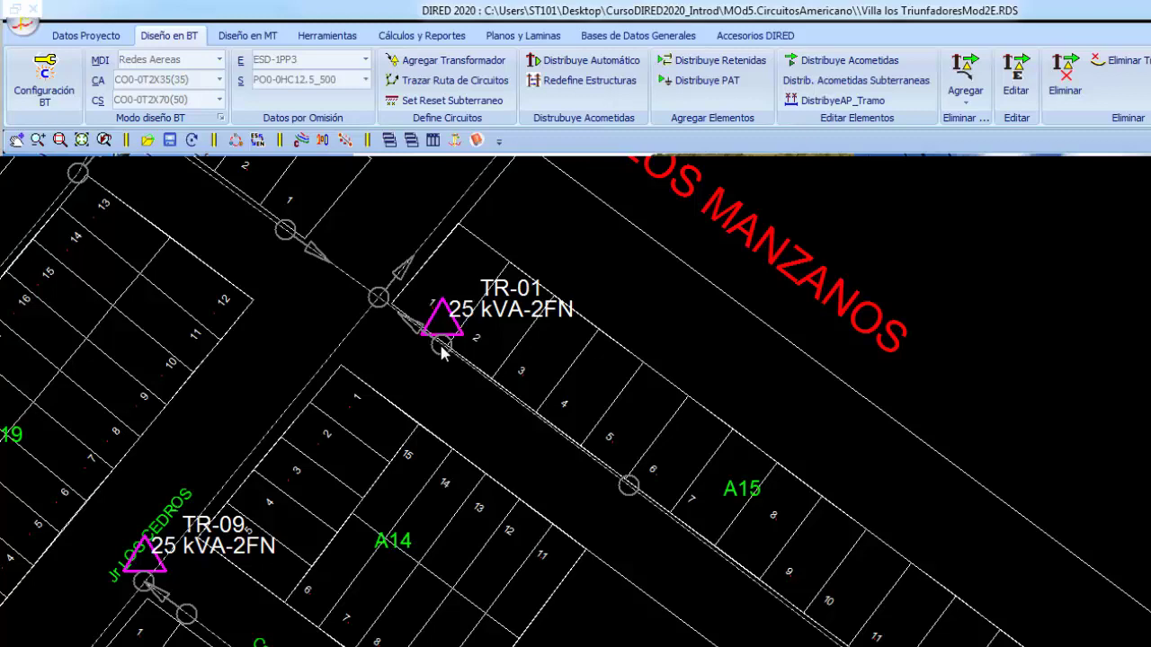
mouse_move(440, 349)
middle_mouse_down()
mouse_move(462, 356)
mouse_move(550, 495)
middle_mouse_up()
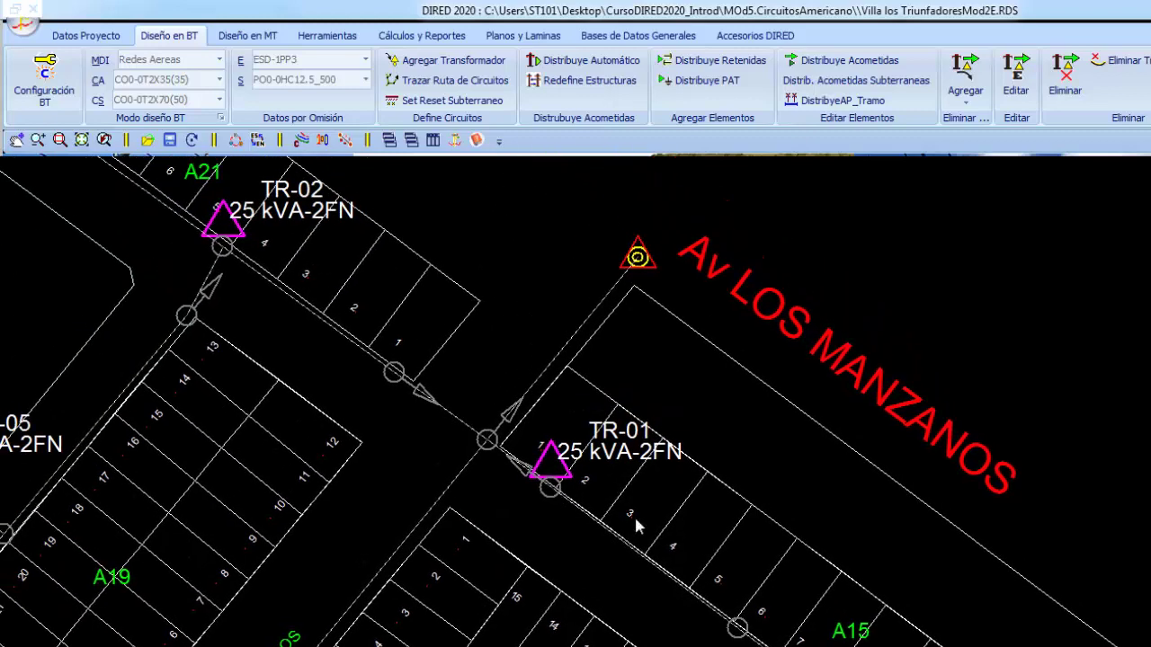
middle_click_drag(635, 520, 550, 377)
scroll(583, 434, "down", 1)
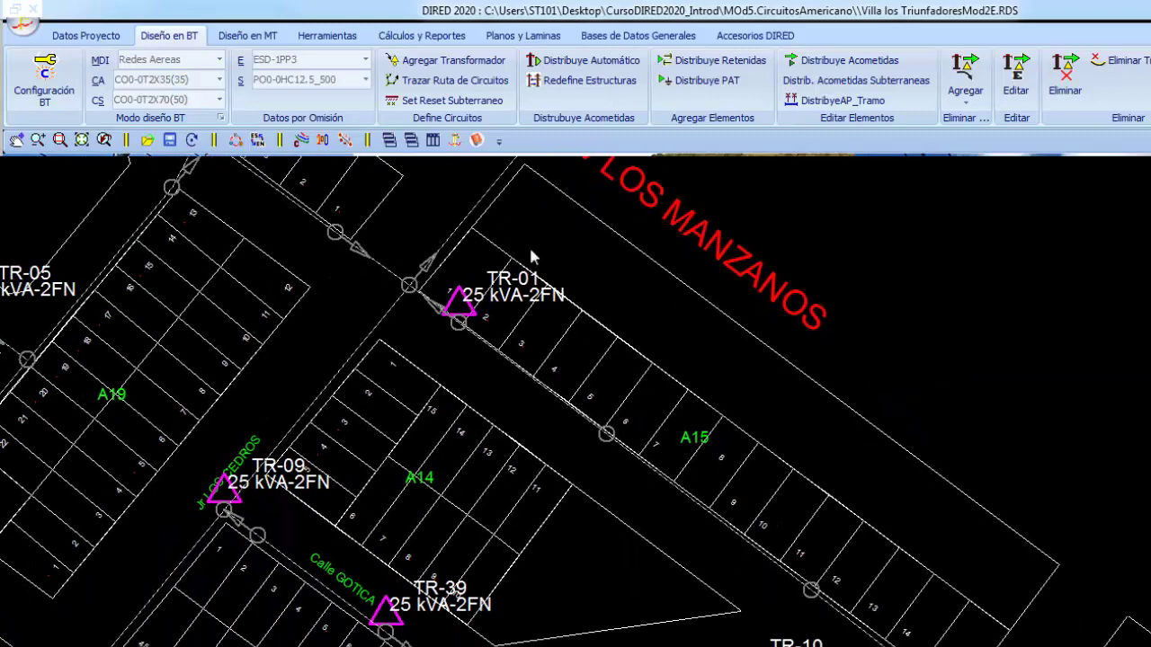
Step: Trace C-01 from TR-01 through two poles beside A15, spans 33.71 m and 46.76 m
left_click(432, 82)
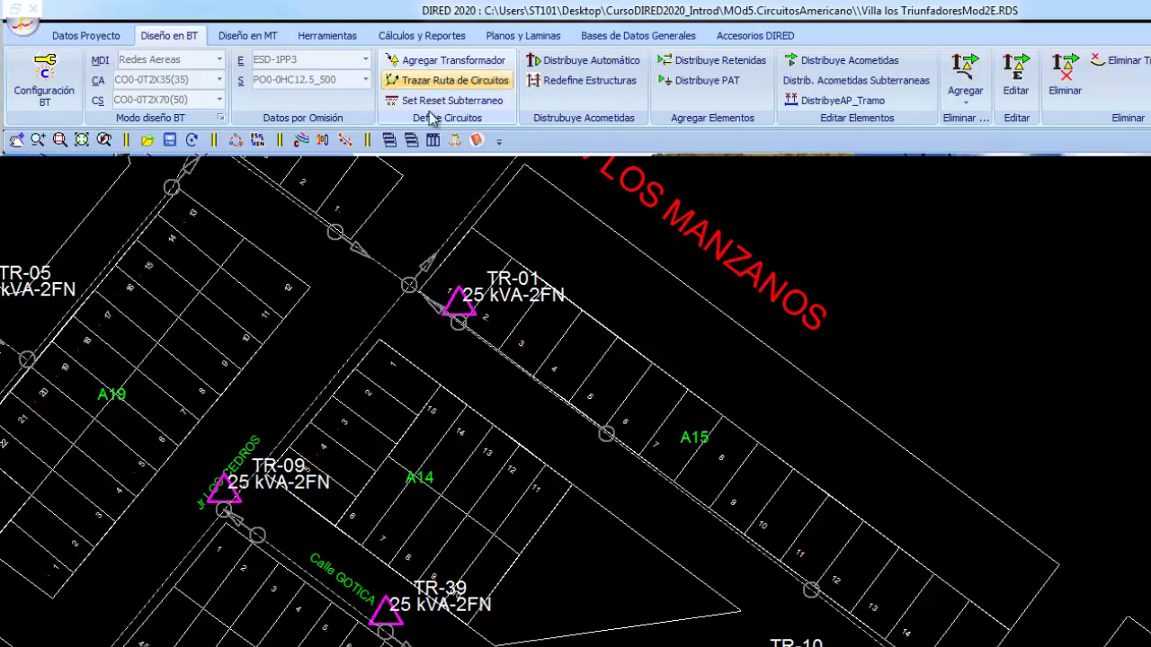
left_click(490, 357)
left_click(615, 442)
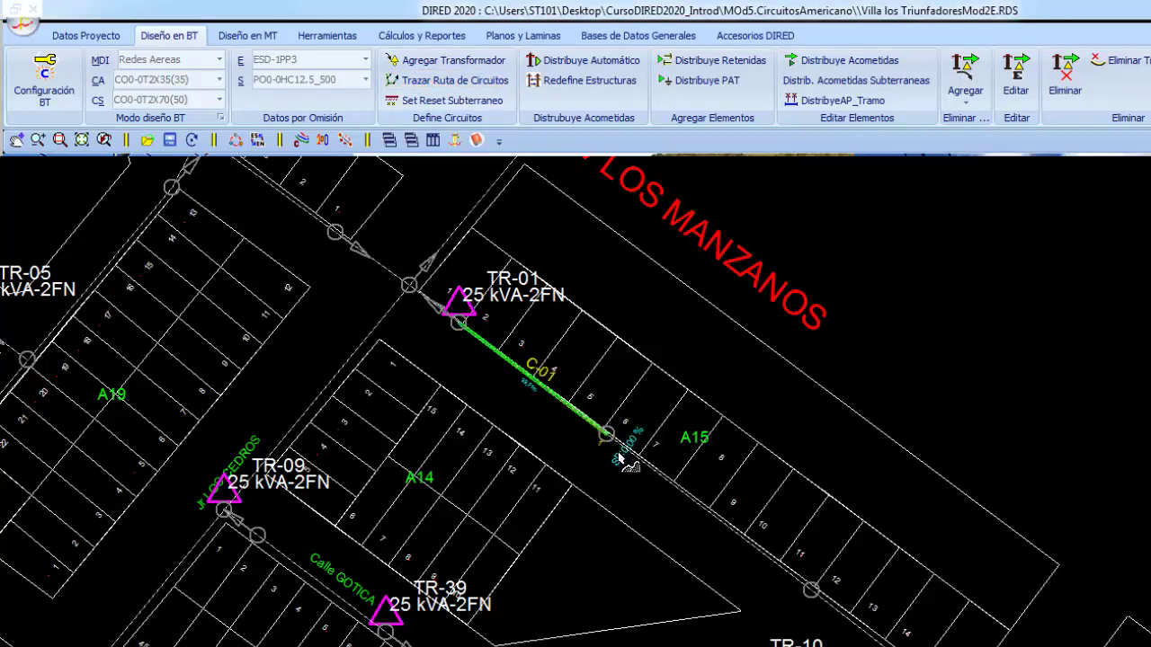
left_click(812, 590)
scroll(733, 533, "up", 3)
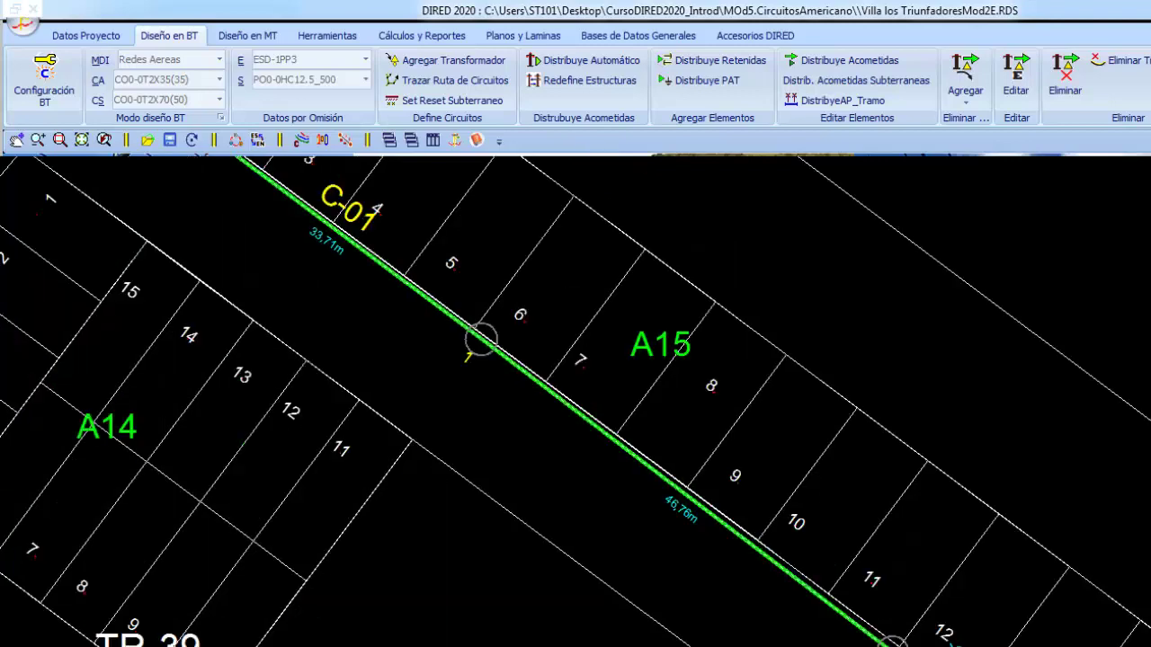
middle_click_drag(396, 313, 553, 505)
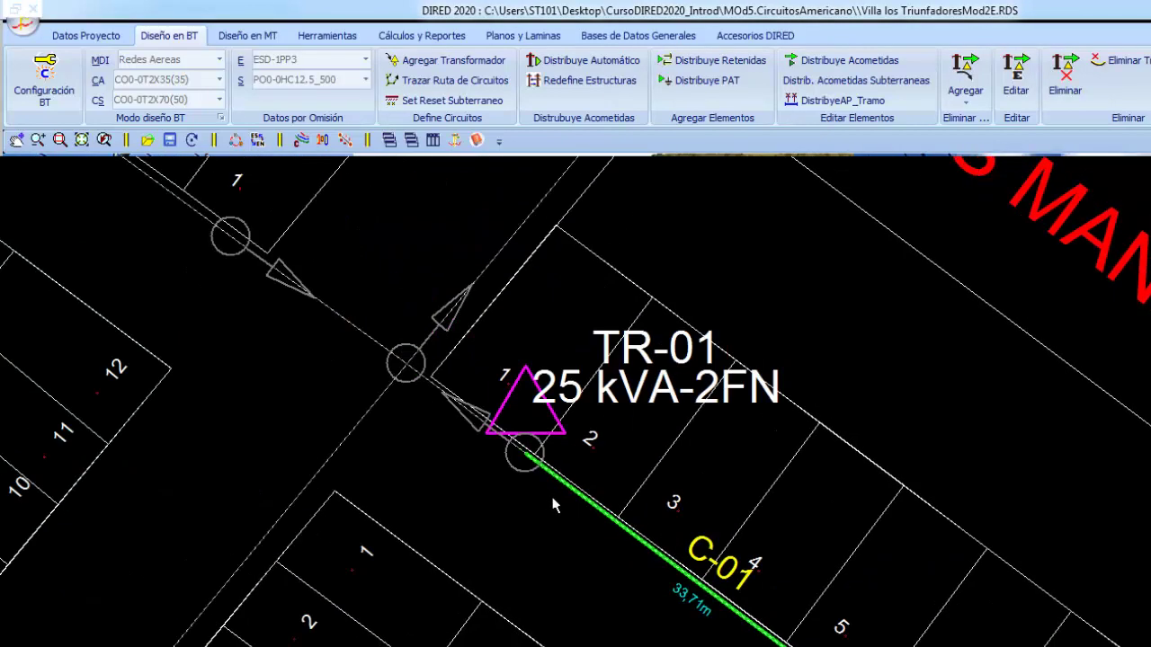
scroll(490, 380, "down", 1)
scroll(490, 379, "down", 1)
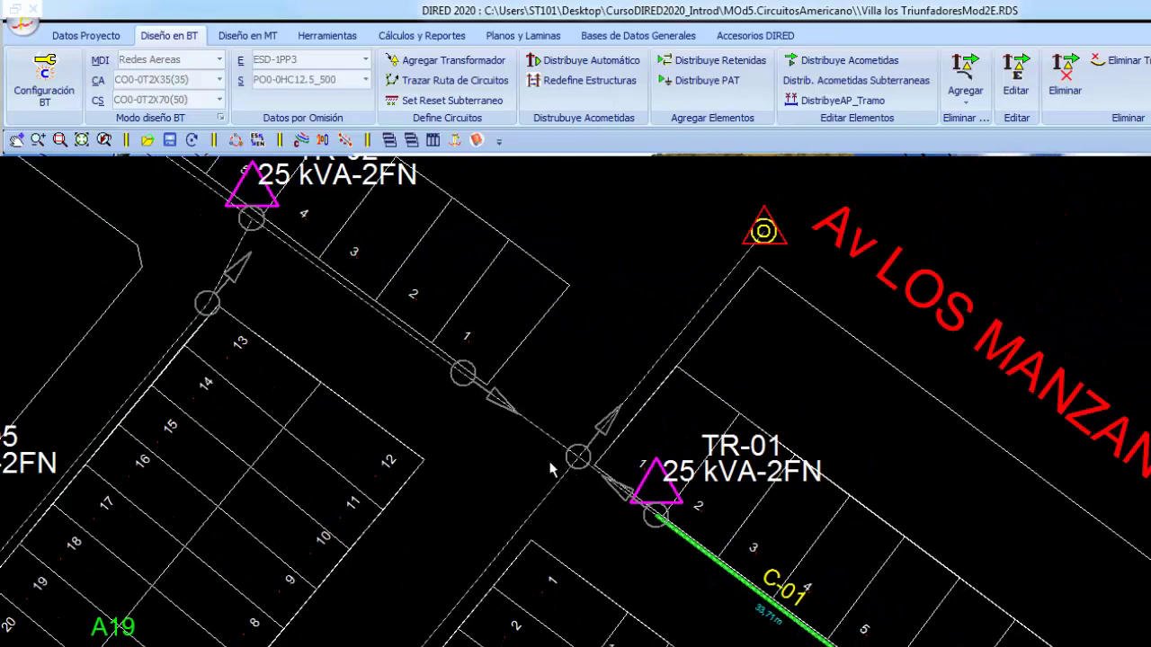
Step: Review the whole C-01 run, then move on to TR-10, TR-14 and TR-15
middle_click_drag(617, 500, 551, 348)
middle_click_drag(611, 426, 573, 380)
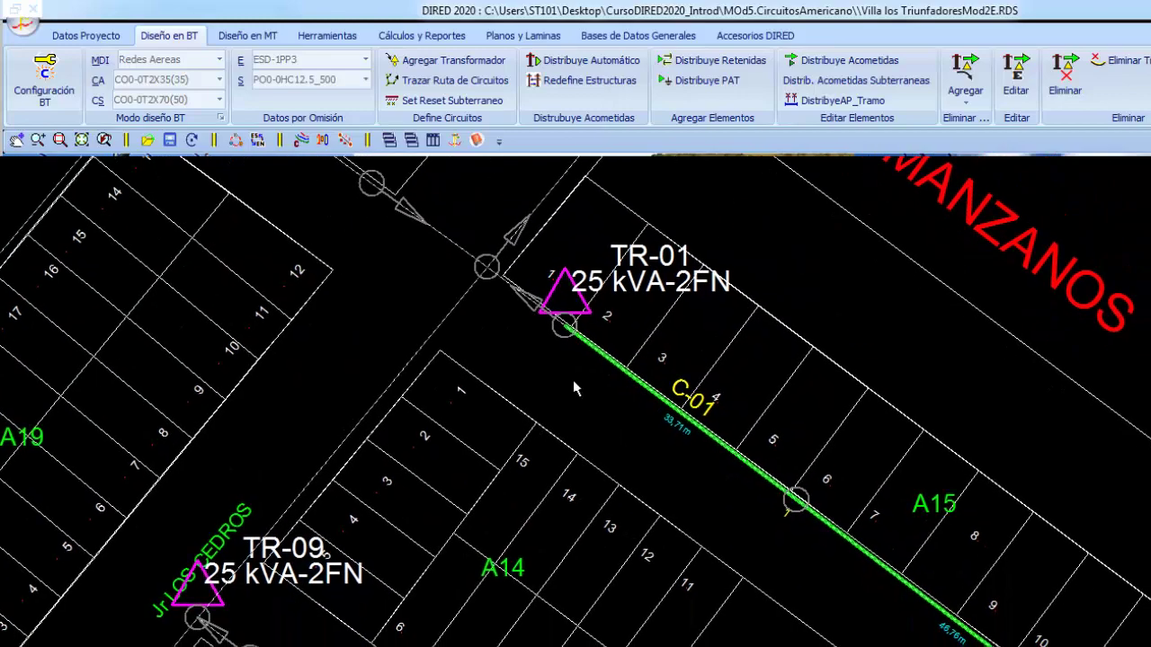
middle_click_drag(706, 518, 594, 410)
scroll(658, 419, "down", 1)
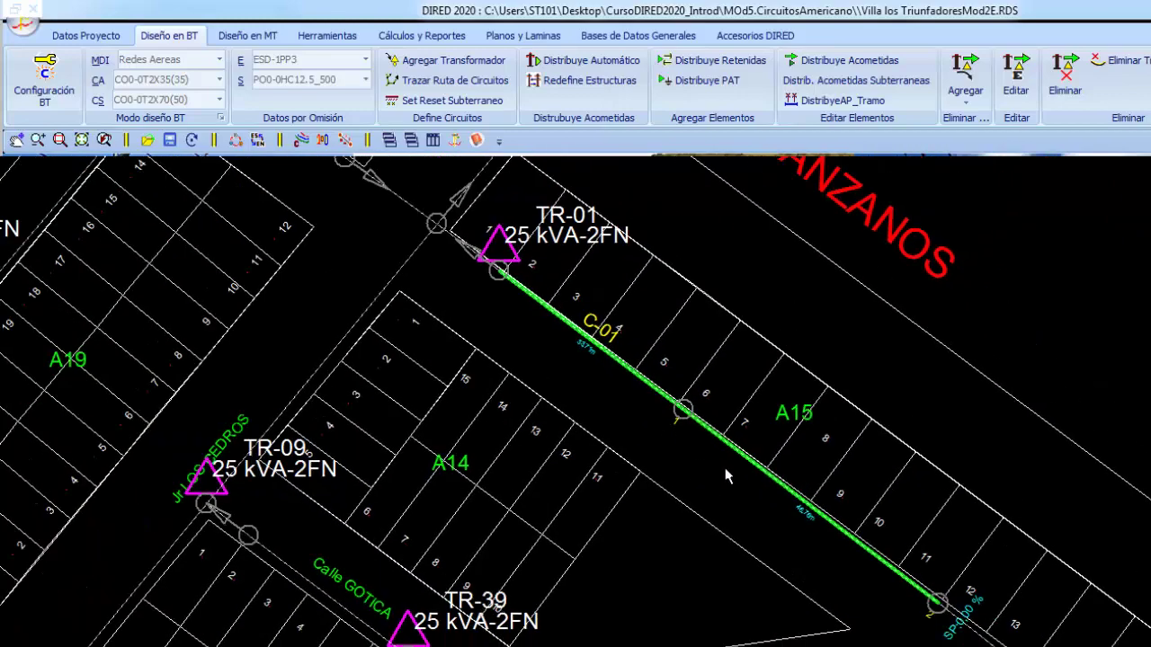
scroll(724, 468, "down", 1)
middle_click_drag(883, 582, 704, 493)
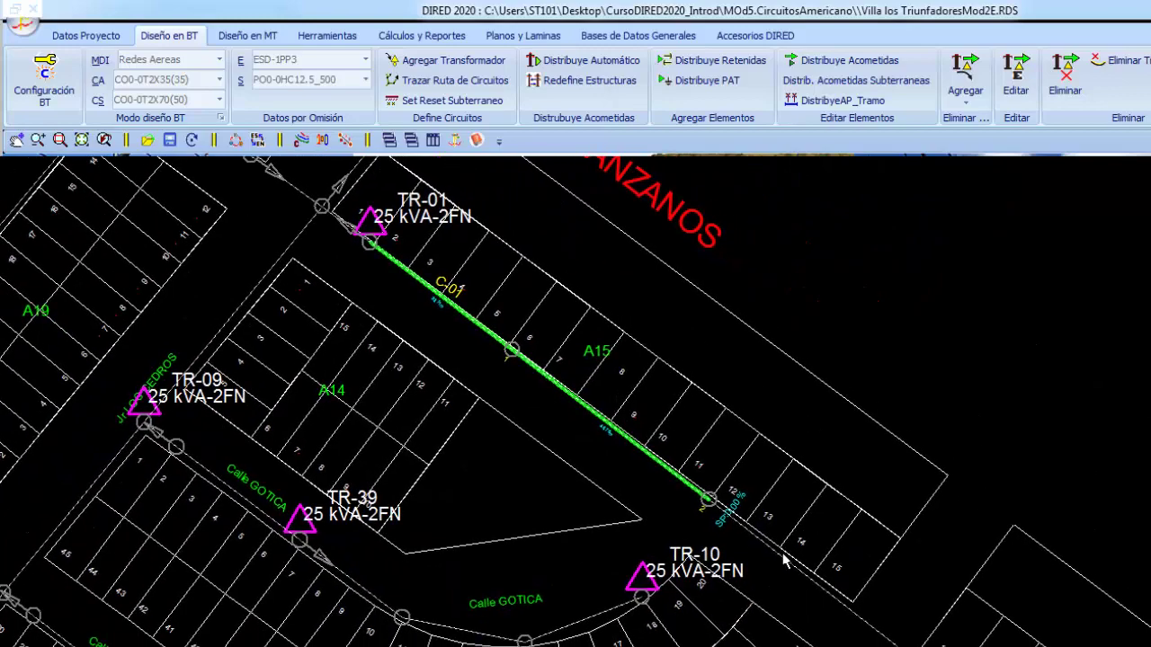
middle_click_drag(784, 560, 640, 462)
Step: Pan past TR-15, TR-16 and Calle LOS BIOLOGOS to TR-12 and TR-13
middle_click_drag(769, 544, 630, 485)
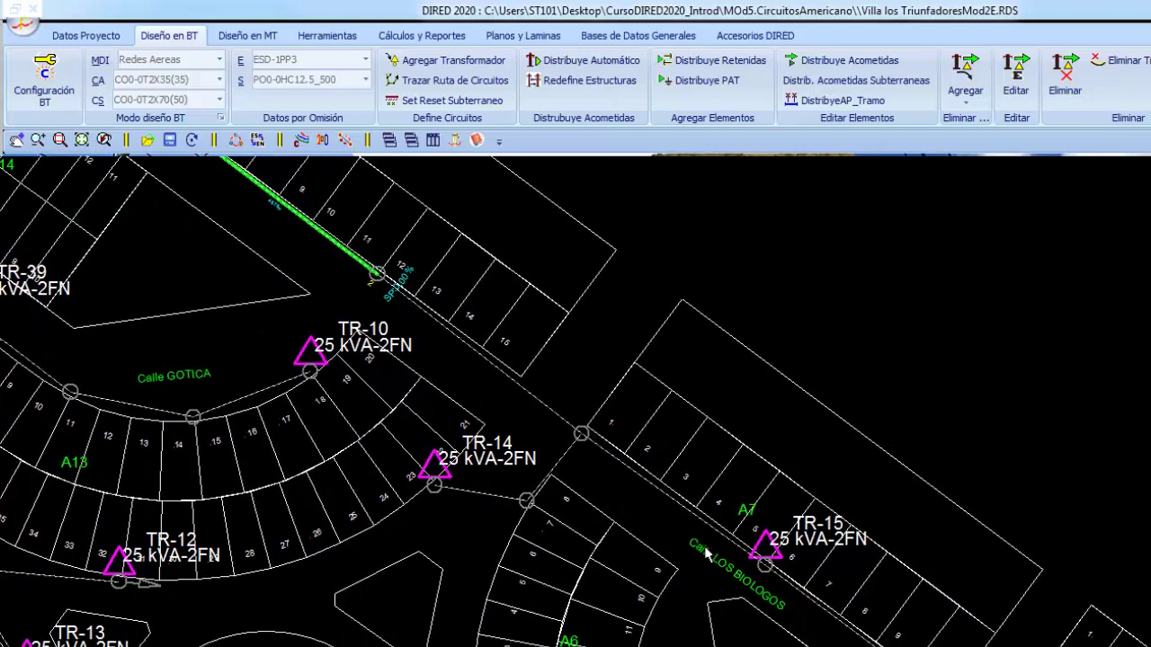
middle_click_drag(710, 555, 618, 463)
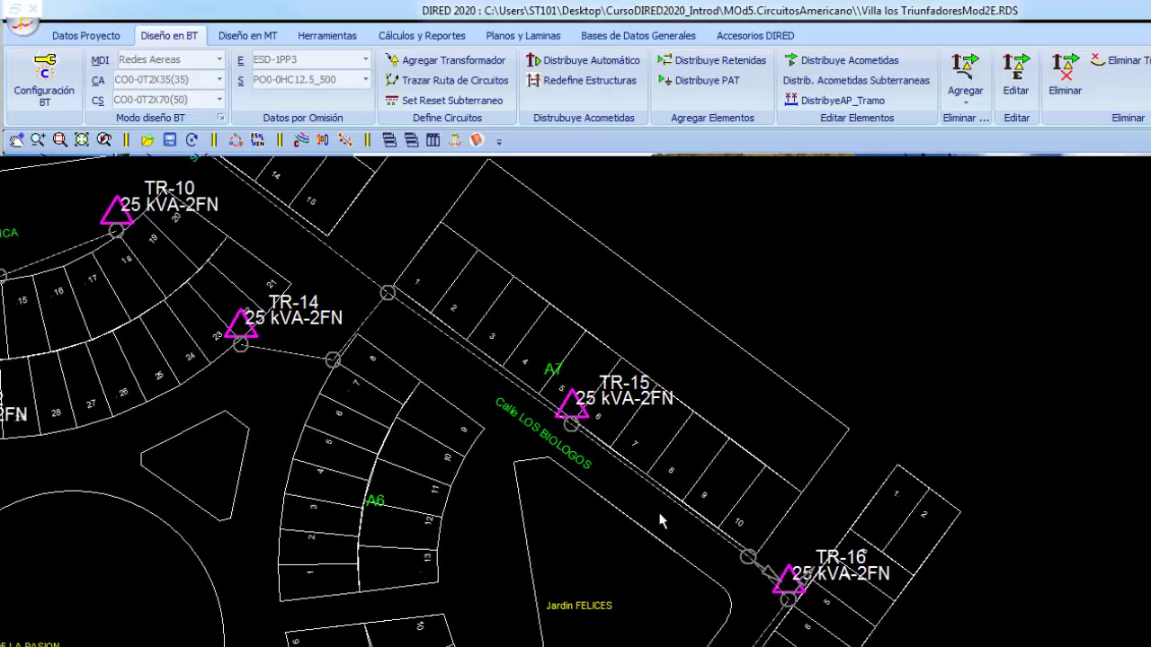
middle_click_drag(254, 422, 541, 445)
scroll(541, 445, "up", 1)
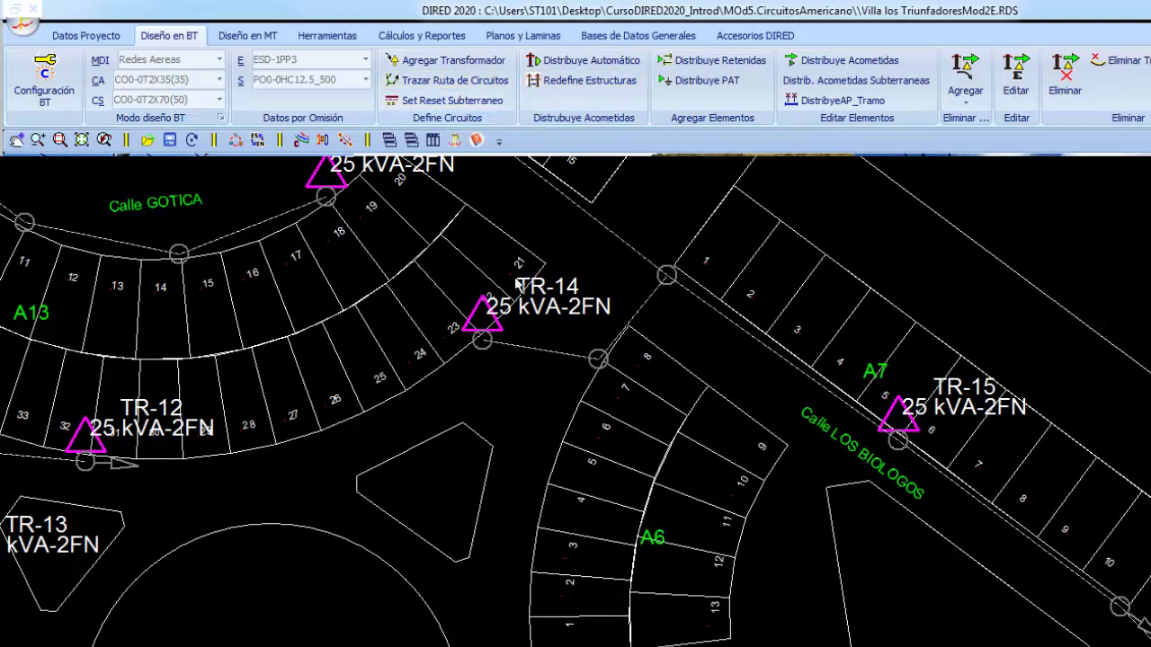
scroll(517, 288, "up", 1)
Step: Trace C-02 from TR-14 past lot 6 of A6 to node 4 and close the route
left_click(447, 80)
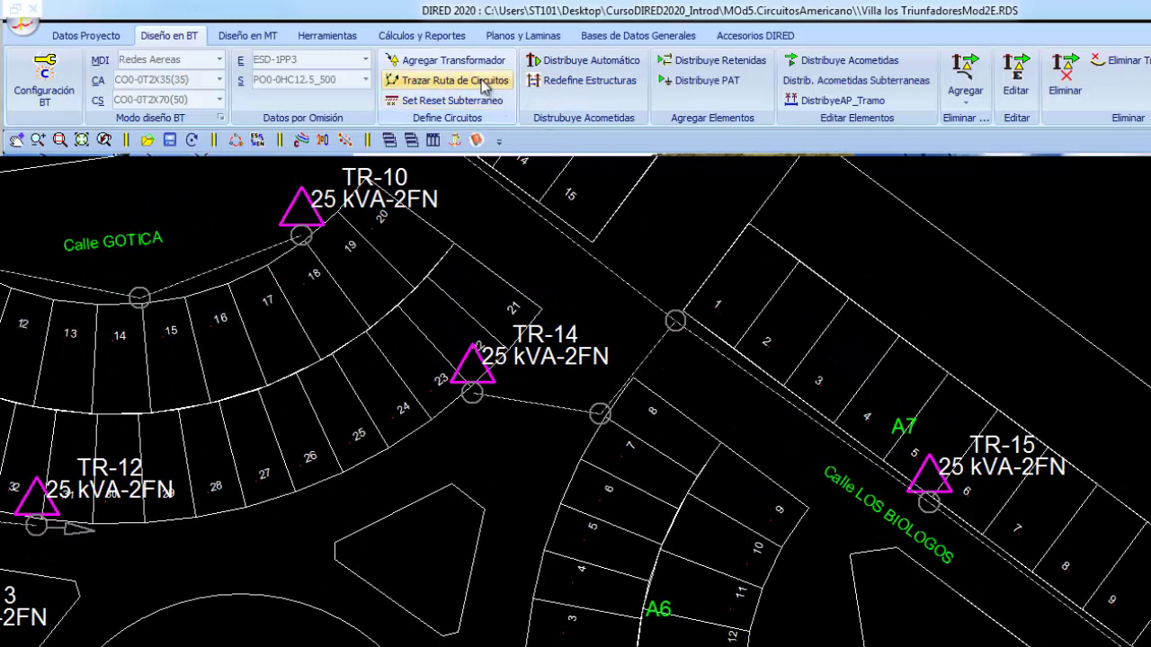
left_click(472, 393)
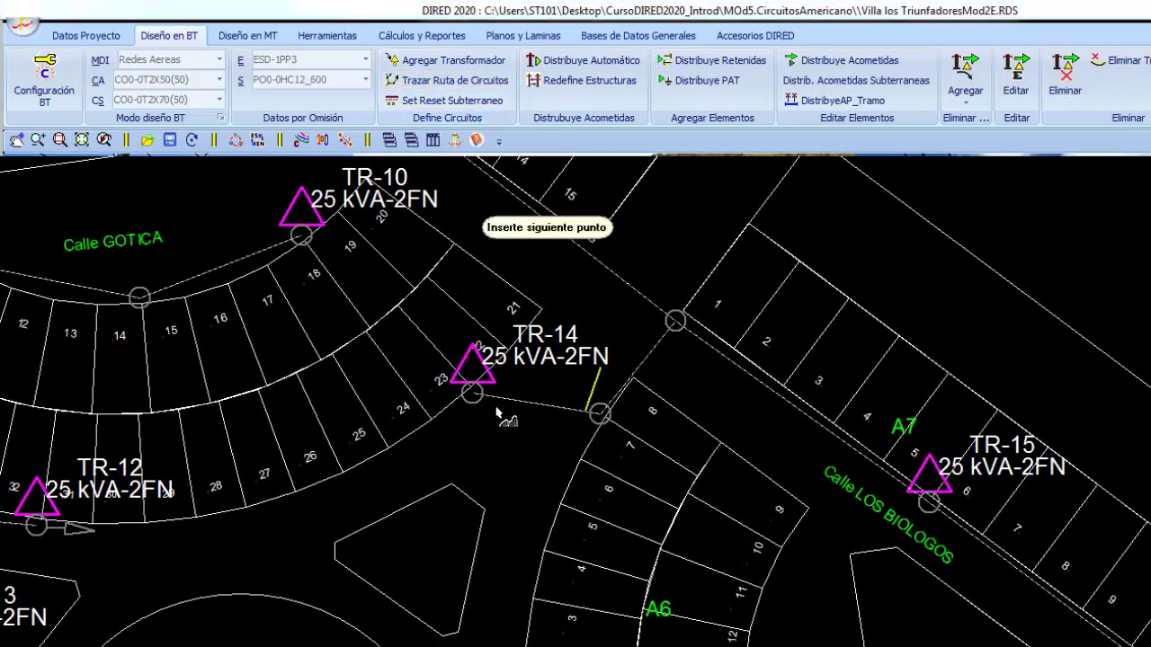
left_click(600, 415)
left_click(557, 493)
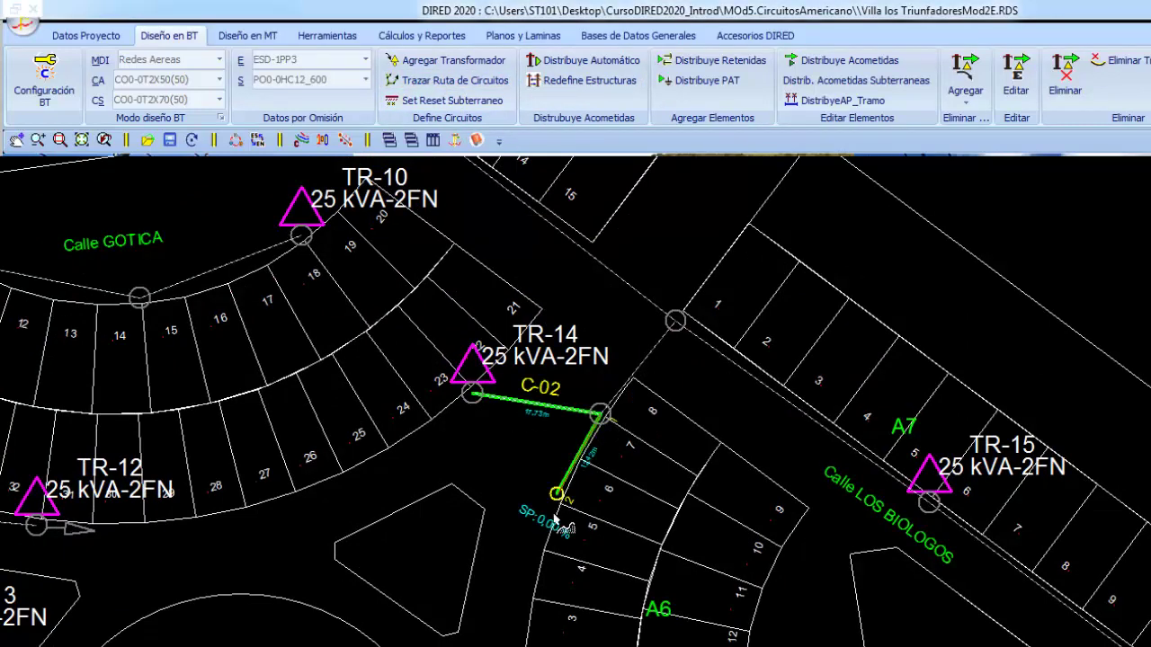
left_click(525, 597)
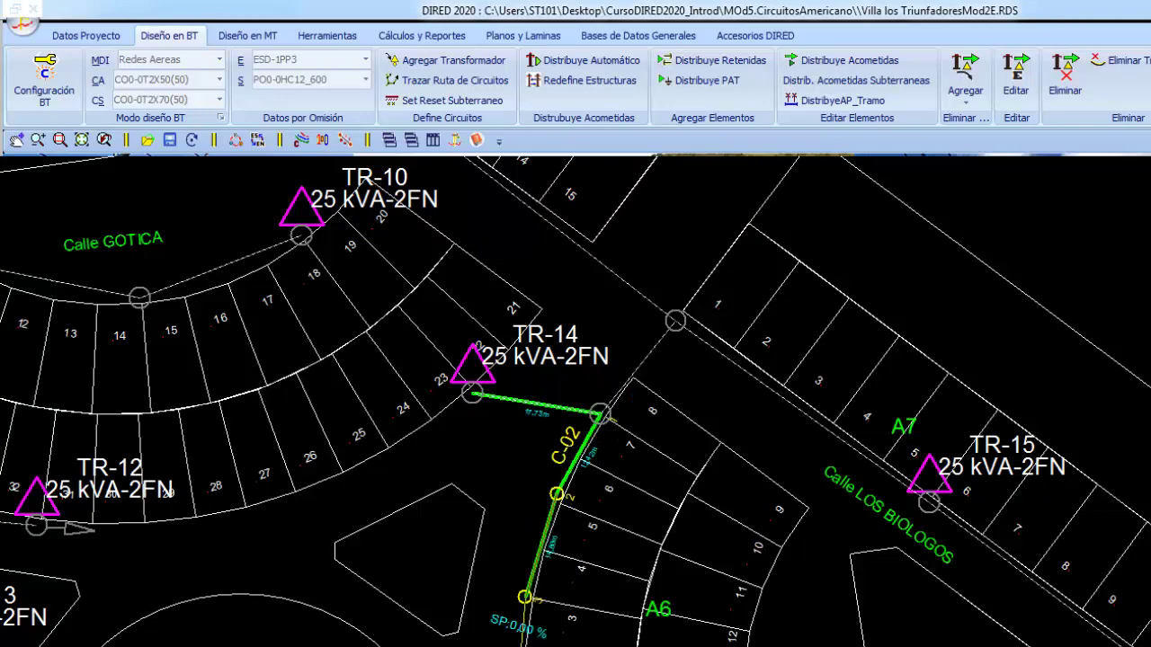
right_click(586, 569)
left_click(605, 120)
Step: Check the lower end of C-02, then bring TR-11 through TR-31 and PARQUE DE LA PASION into view
scroll(537, 359, "up", 1)
scroll(510, 359, "up", 1)
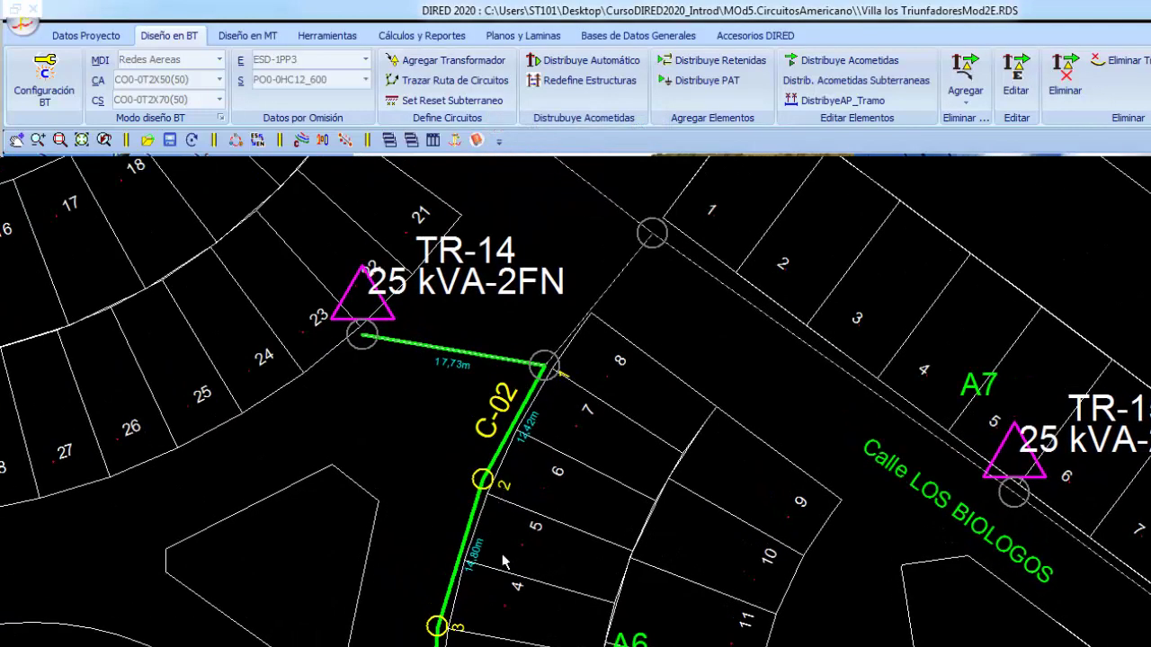
middle_click_drag(504, 562, 595, 462)
scroll(632, 438, "up", 1)
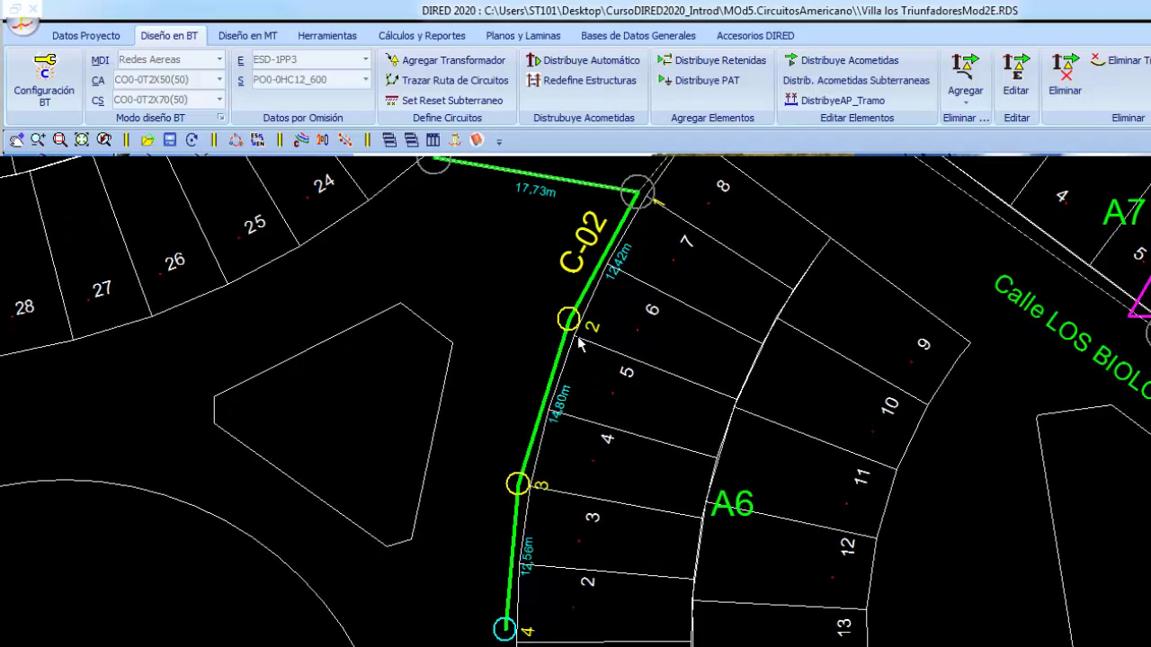
scroll(534, 419, "down", 2)
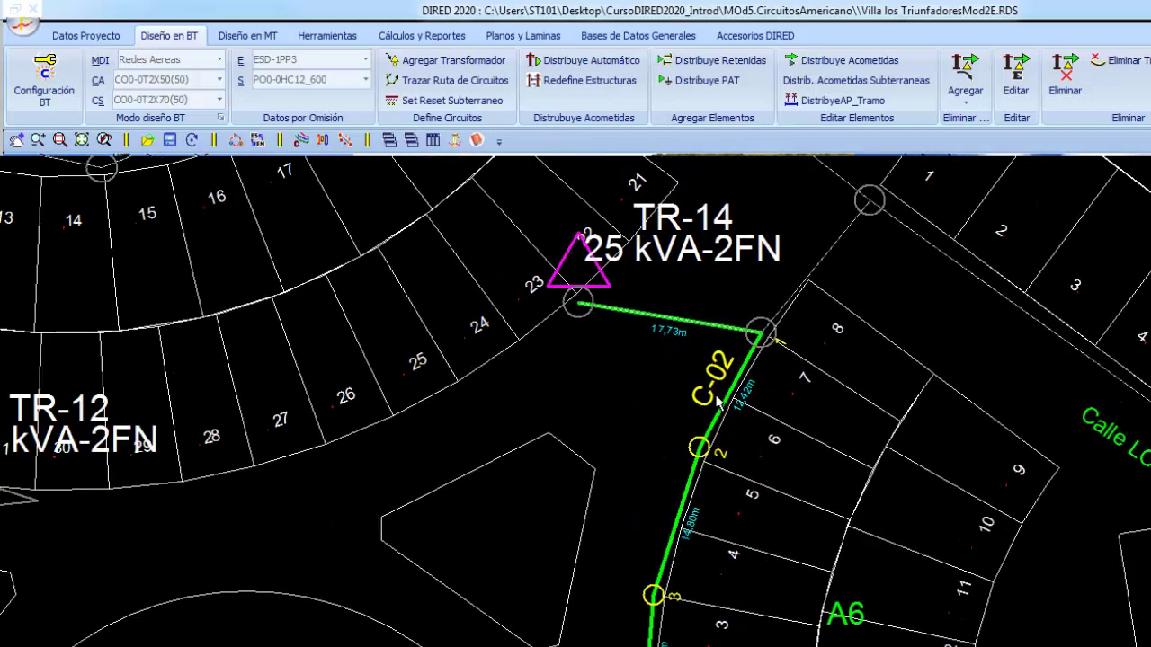
middle_click_drag(236, 327, 586, 402)
middle_click_drag(446, 478, 499, 338)
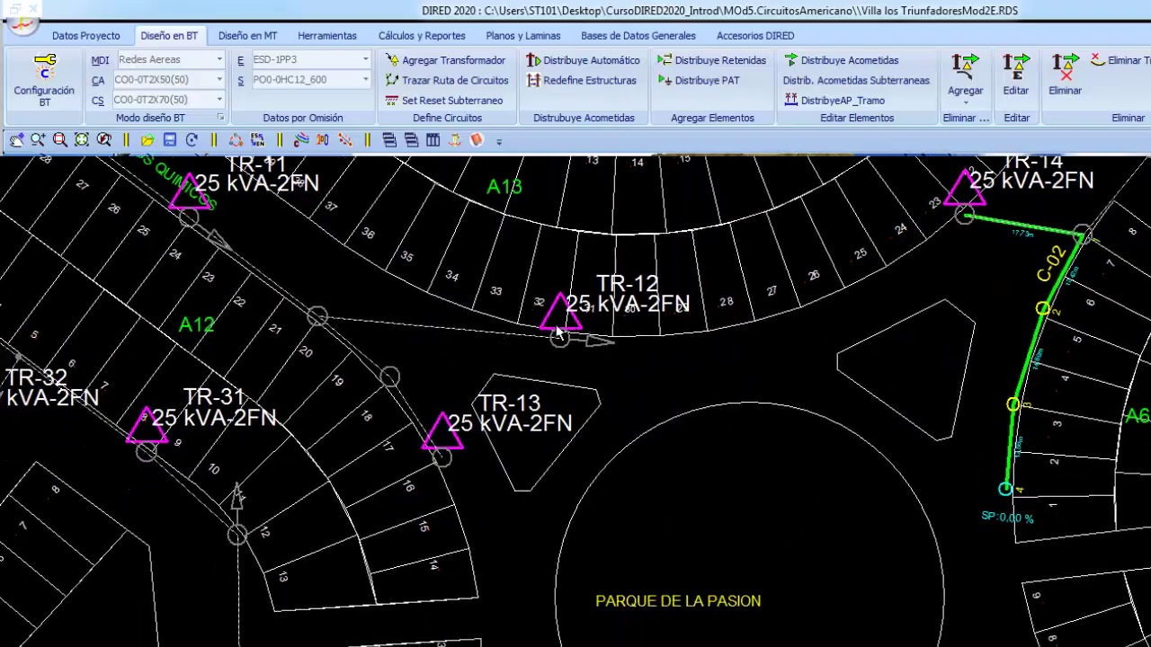
Step: Draw circuit C-01 from TR-12 to its end pole
left_click(697, 343)
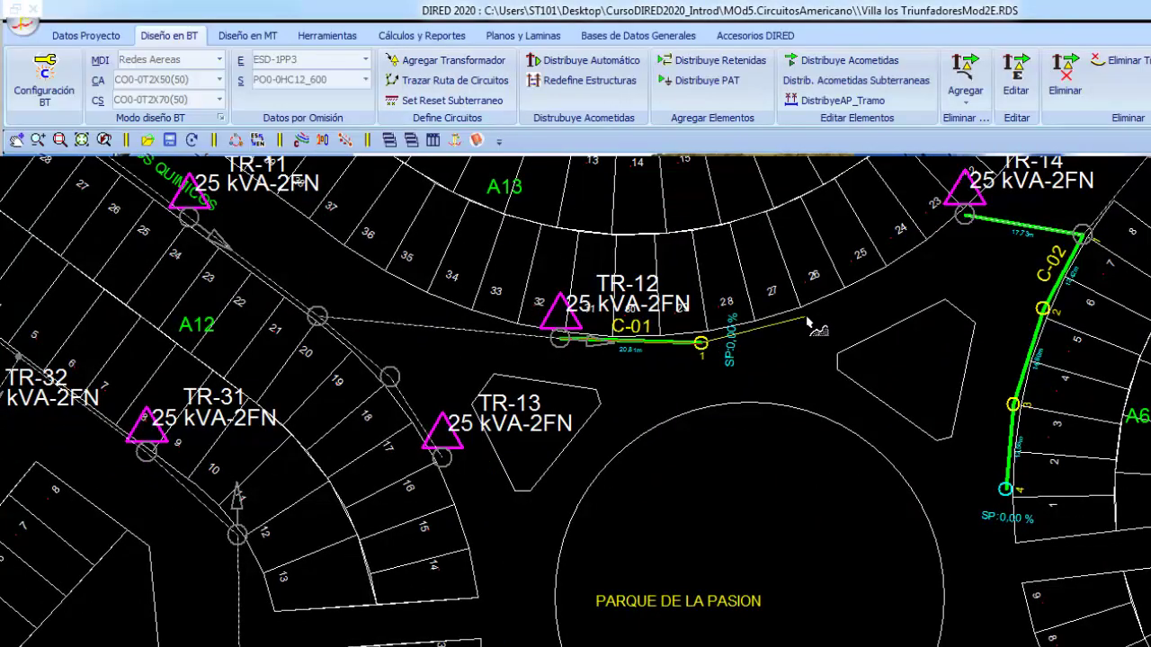
left_click(799, 316)
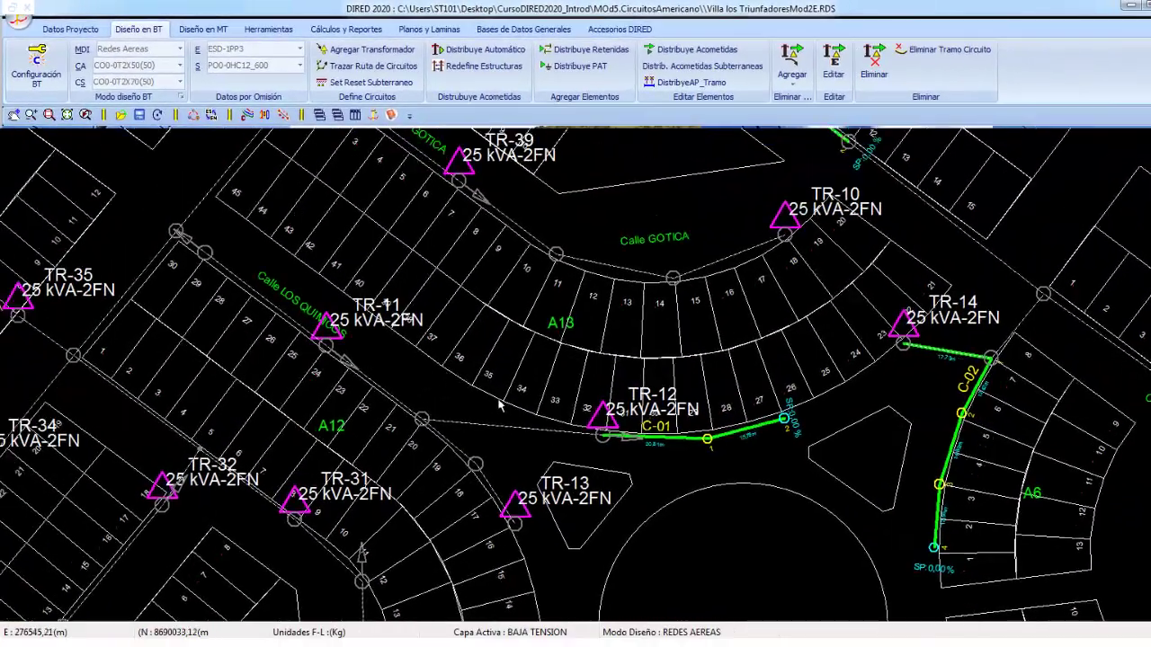
middle_click_drag(388, 274, 508, 367)
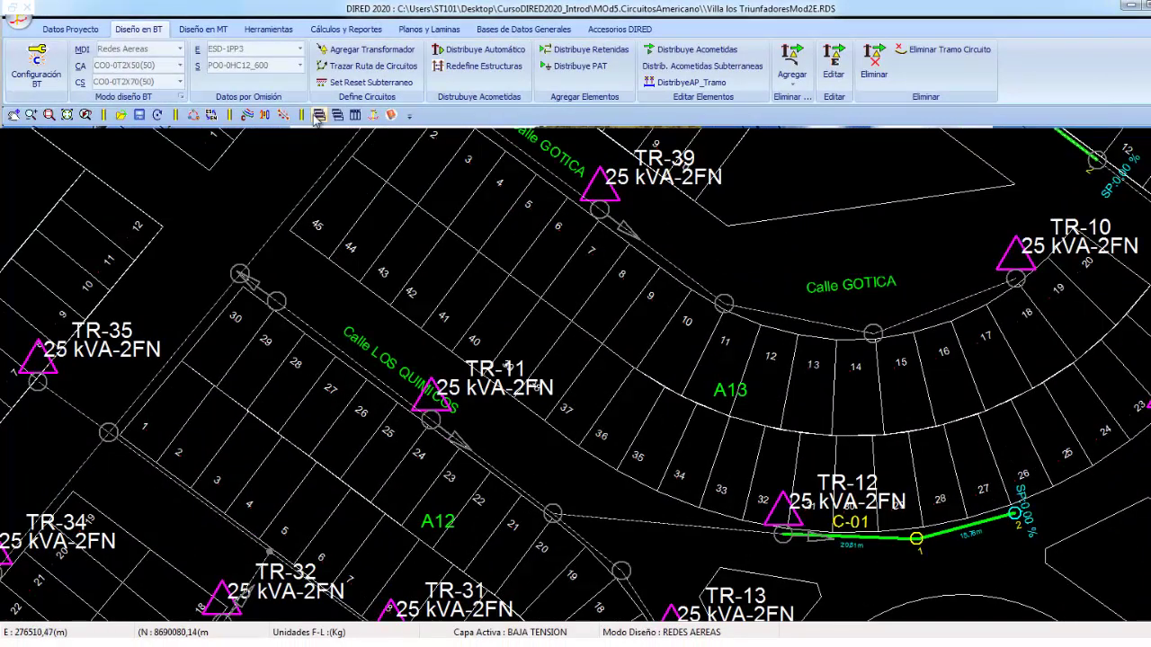
Step: Trace circuit C-01 from TR-11 to the next pole and close the route
left_click(369, 66)
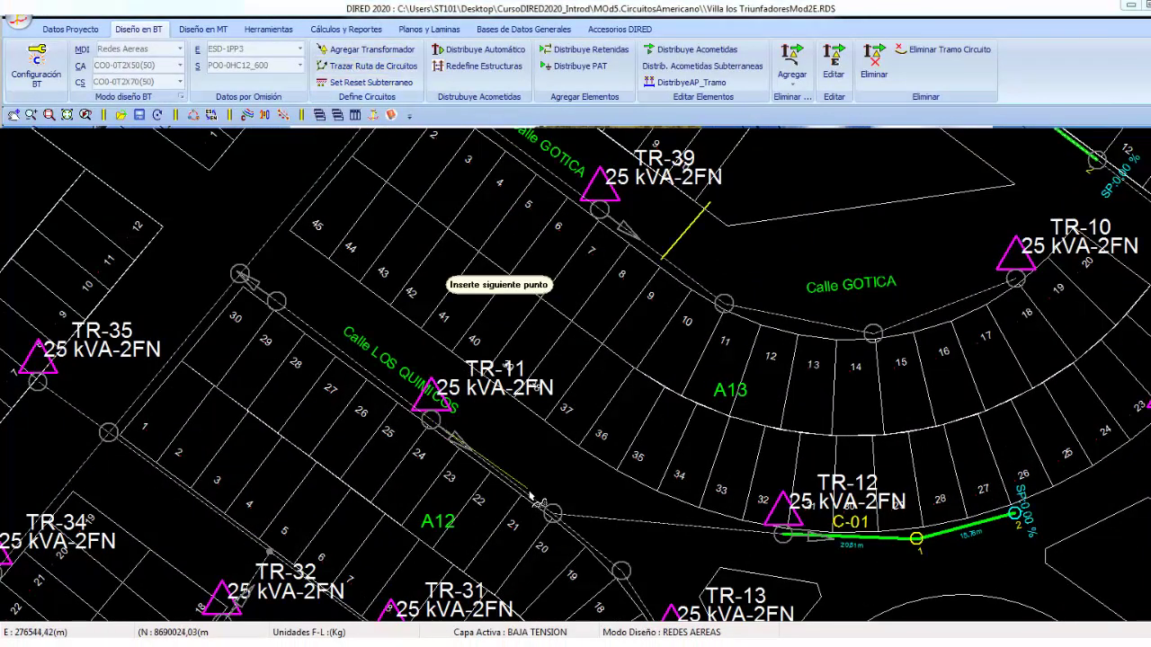
left_click(554, 514)
right_click(589, 333)
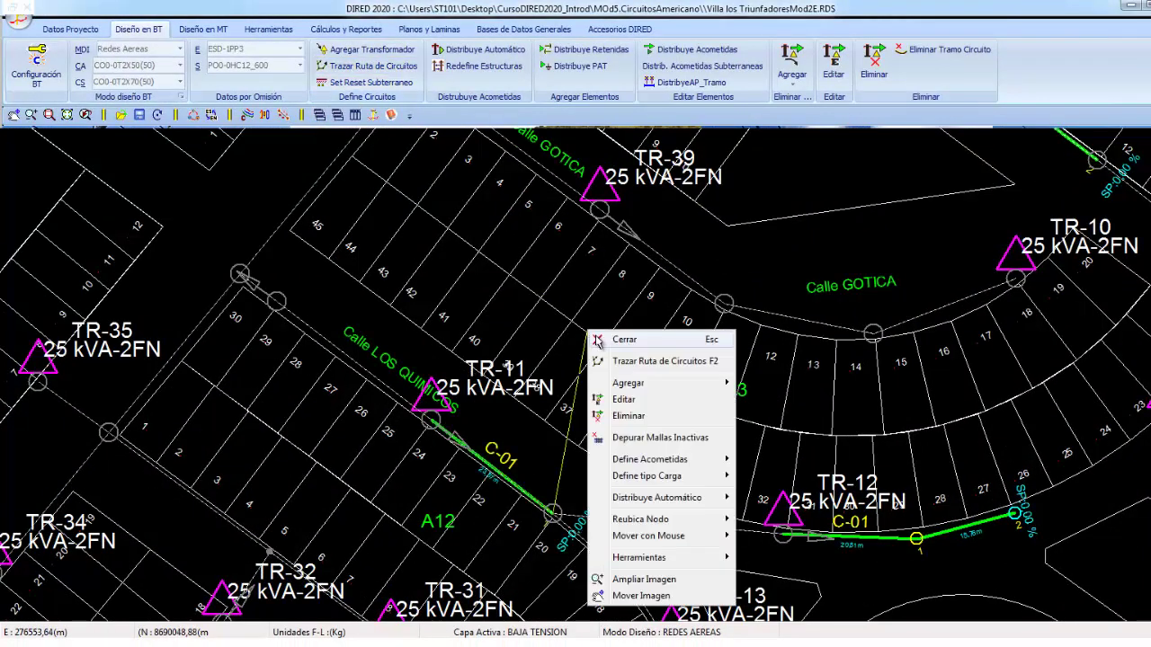
left_click(604, 340)
Step: Trace circuit C-02 from TR-11 up Calle LOS QUIMICOS
left_click(369, 82)
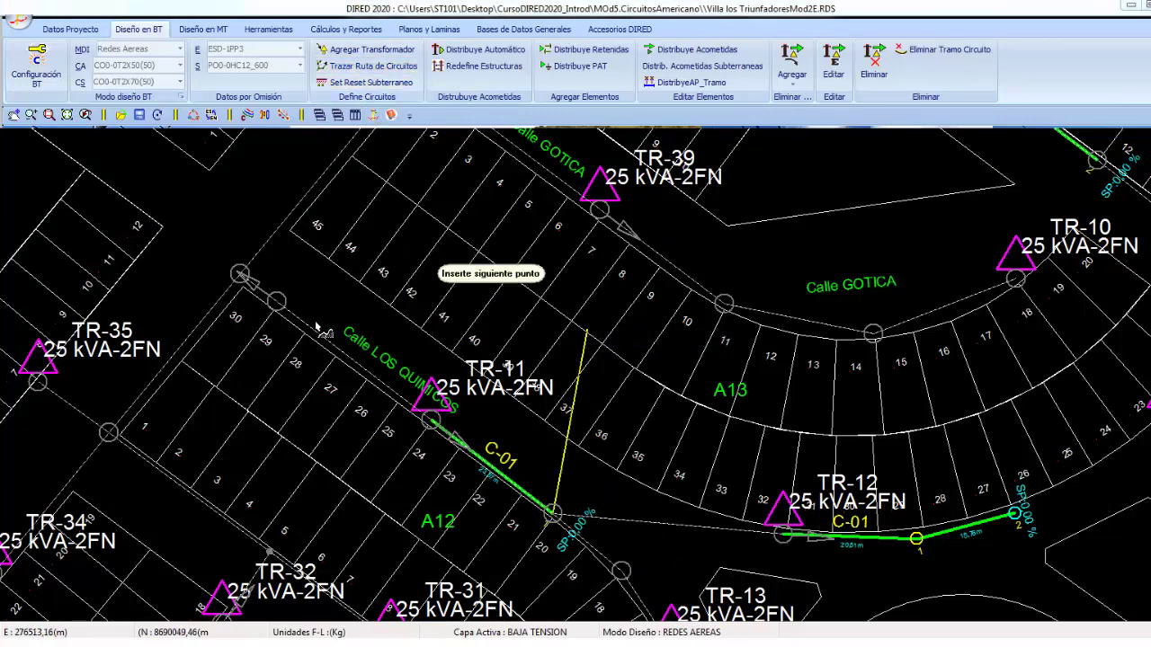
left_click(276, 303)
scroll(602, 438, "up", 2)
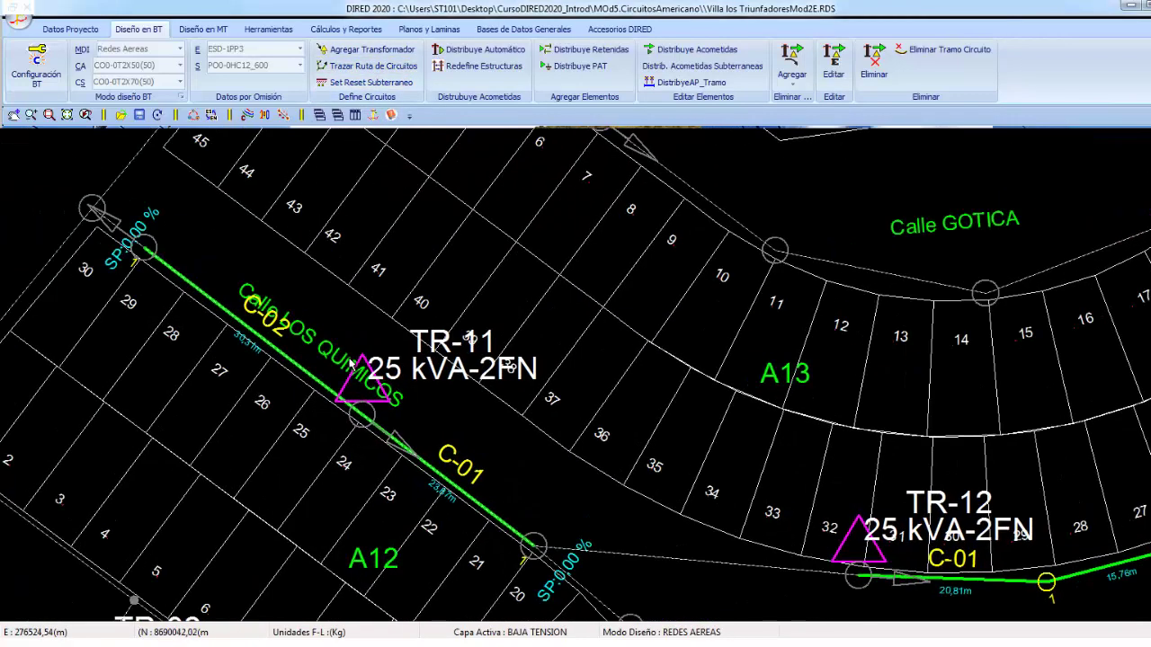
scroll(426, 410, "down", 1)
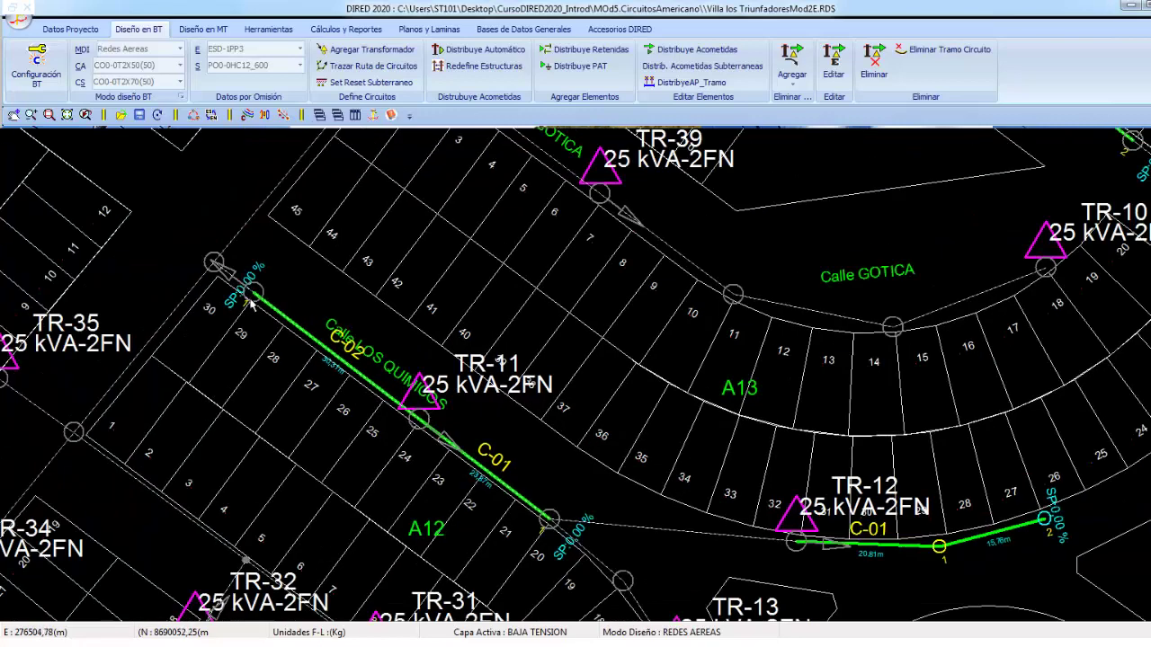
scroll(253, 306, "down", 1)
scroll(360, 342, "down", 1)
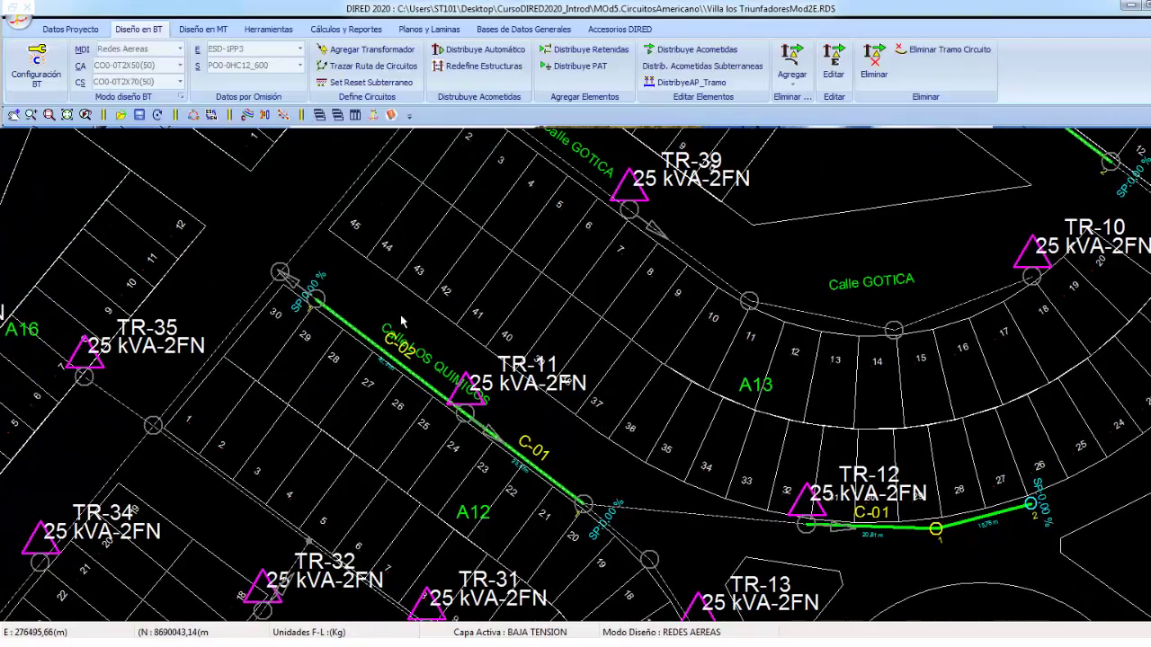
scroll(486, 292, "down", 1)
scroll(589, 308, "down", 1)
scroll(767, 269, "down", 1)
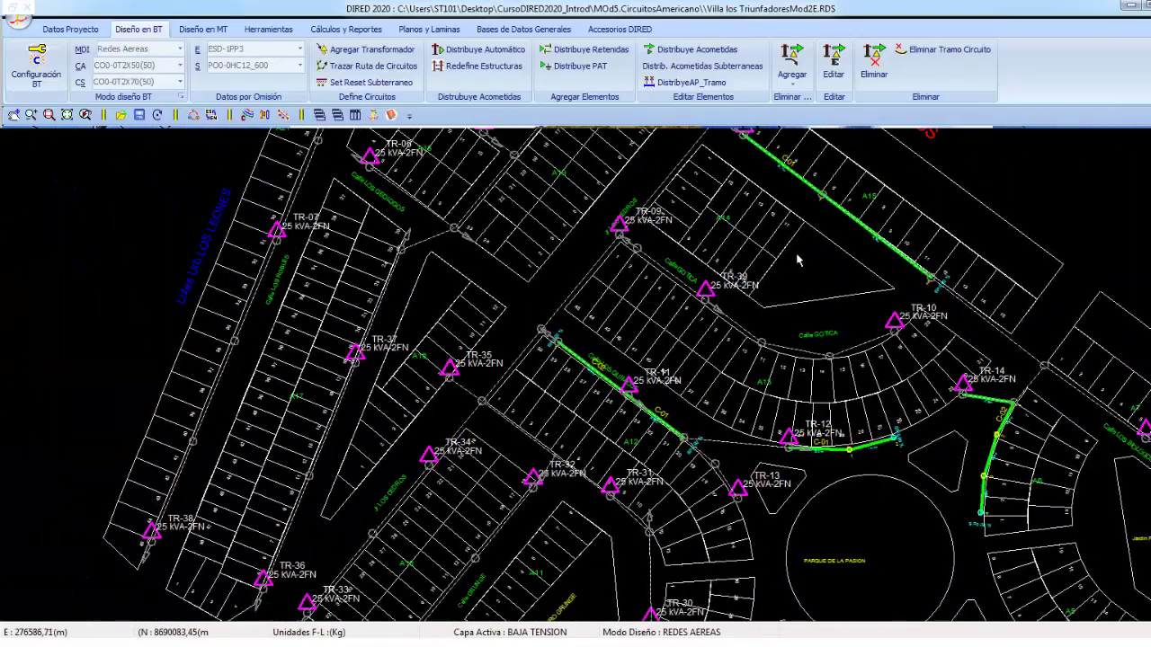
Step: Tile the three open Villa los Triunfadores drawings side by side
mouse_move(767, 269)
middle_mouse_down()
mouse_move(605, 328)
mouse_move(510, 275)
middle_mouse_up()
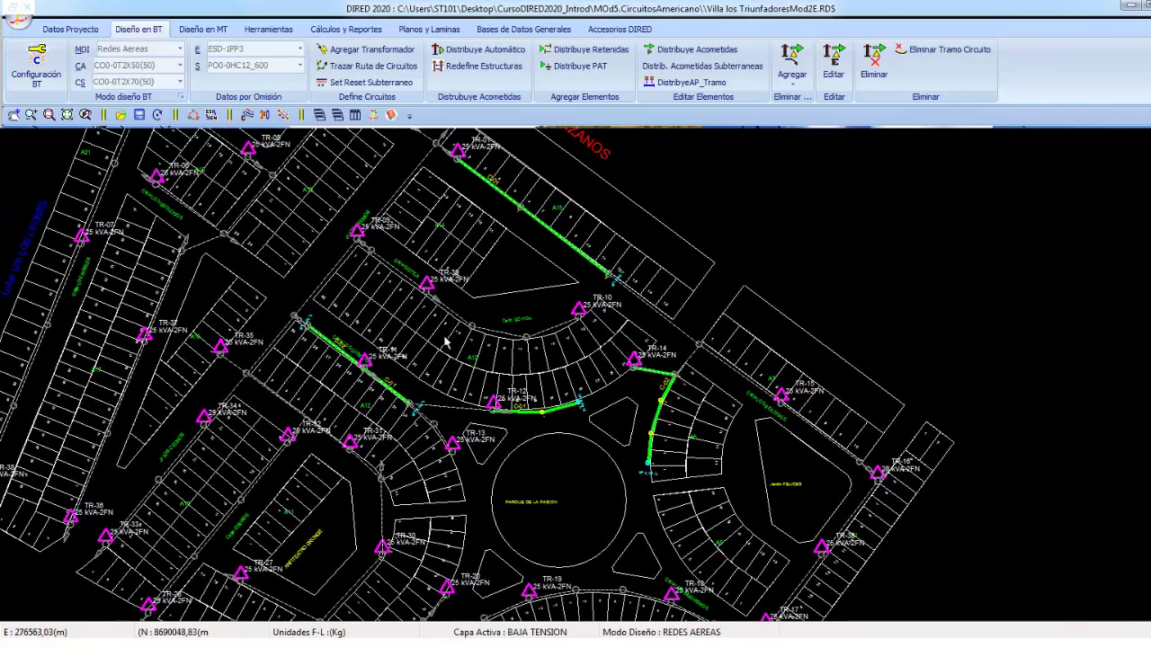
scroll(446, 341, "up", 1)
scroll(506, 332, "up", 1)
scroll(601, 332, "up", 1)
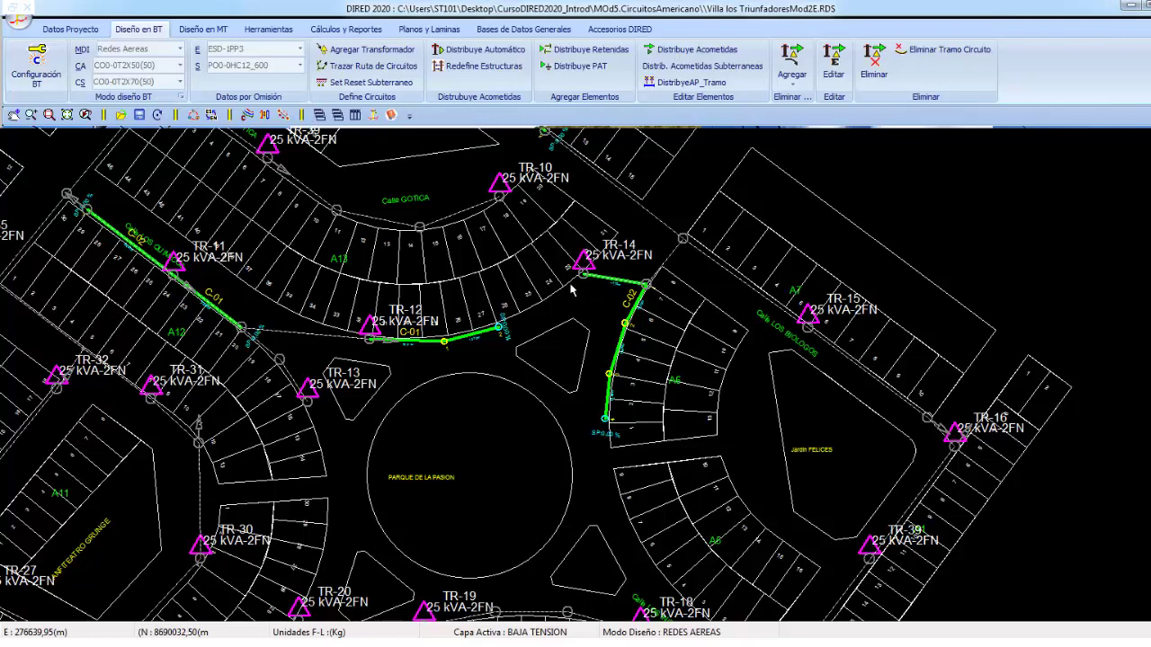
left_click(337, 115)
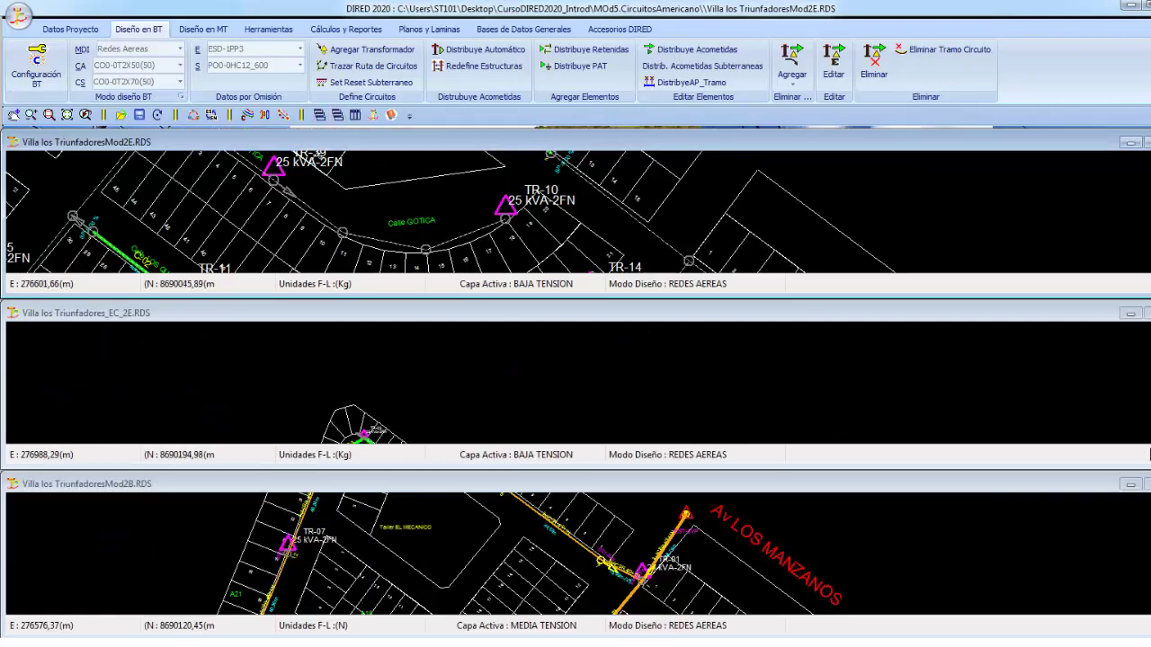
Step: Zoom in and centre the plan on Calle GOTICA, TR-39 and TR-10
scroll(535, 417, "up", 1)
scroll(533, 422, "up", 1)
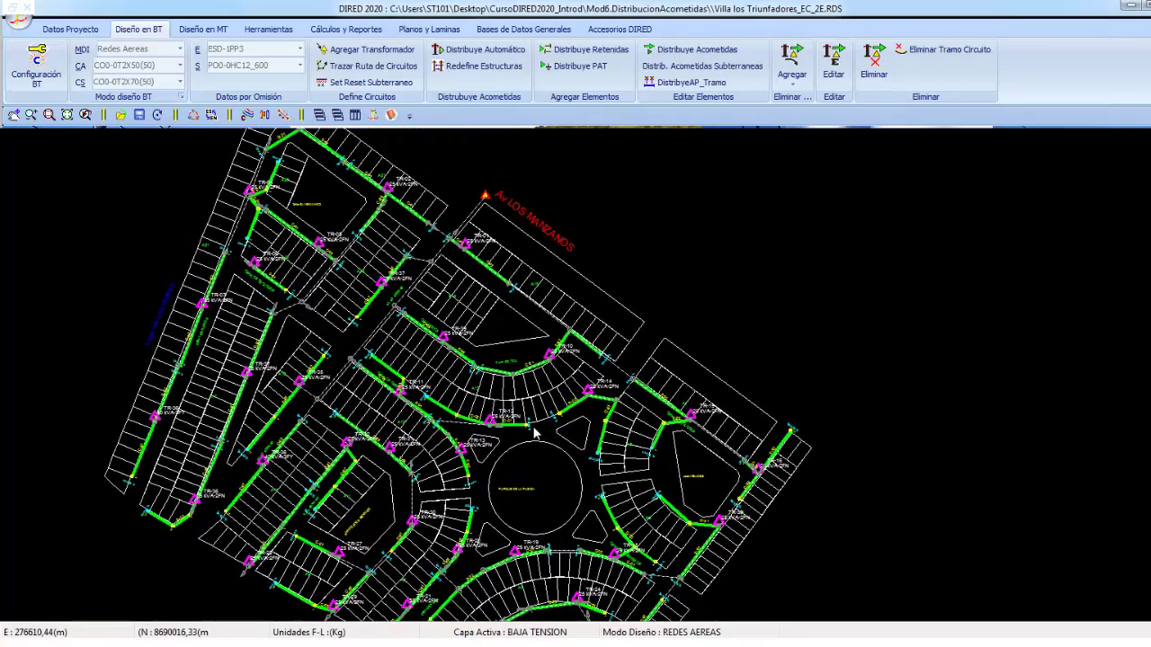
scroll(531, 432, "up", 1)
scroll(531, 441, "up", 1)
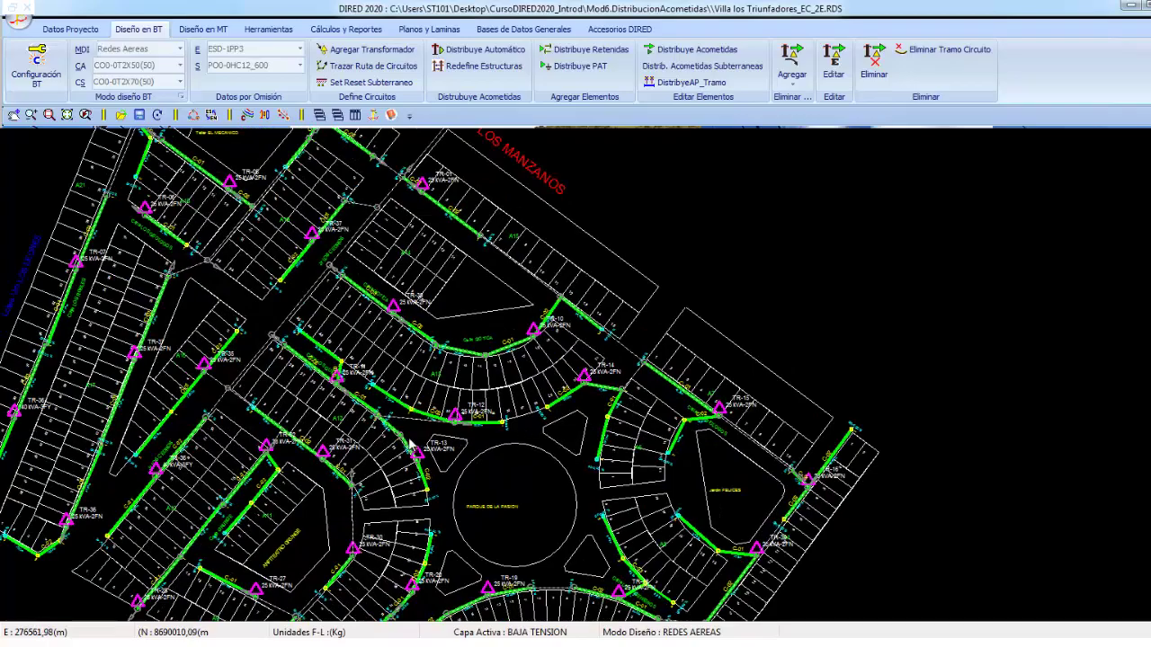
scroll(409, 443, "up", 1)
scroll(633, 334, "up", 1)
scroll(632, 334, "up", 1)
scroll(580, 346, "up", 1)
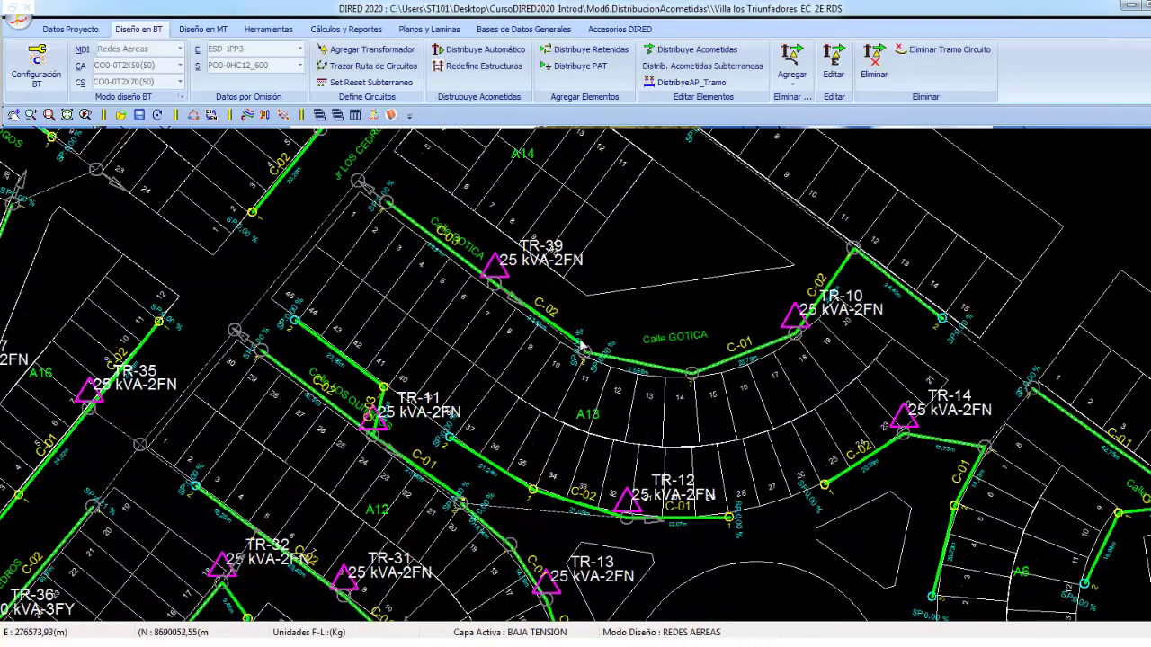
scroll(580, 346, "up", 1)
middle_click_drag(580, 346, 560, 465)
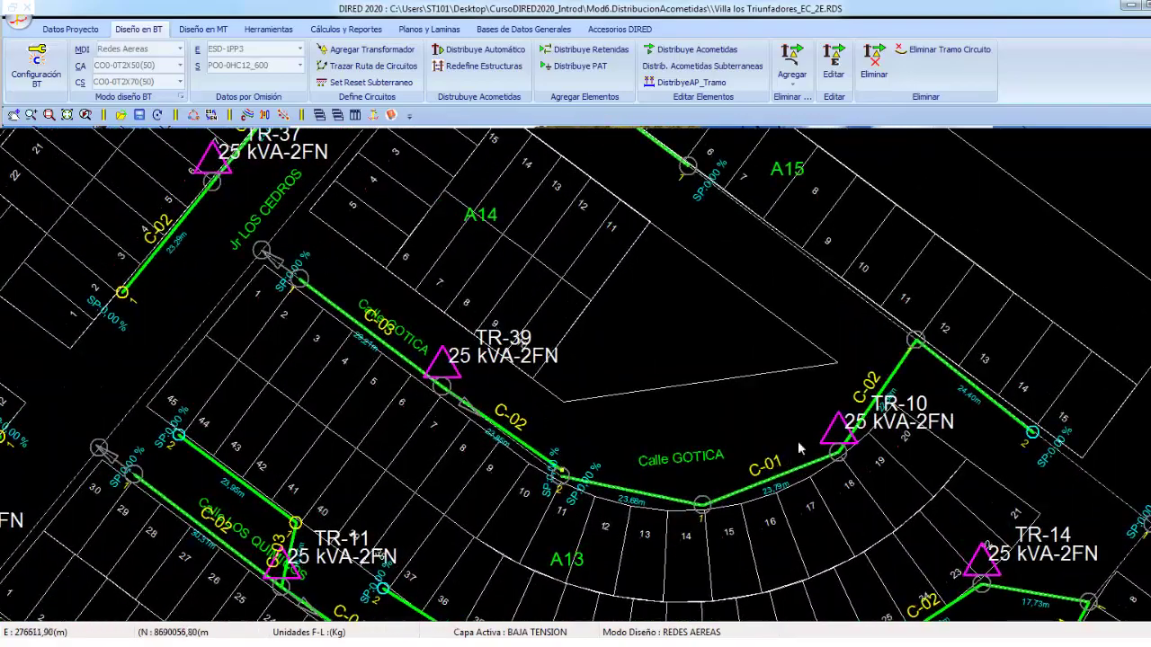
middle_click_drag(834, 374, 359, 352)
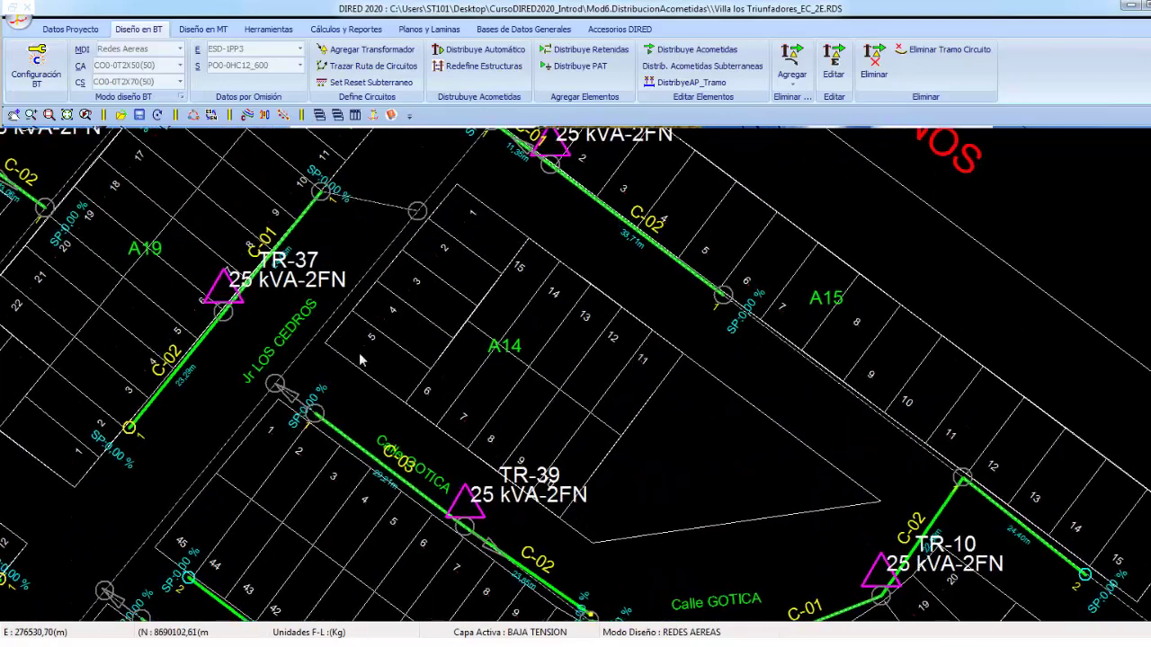
Step: Zoom closer to the TR-39–TR-10 circuits and centre the node 2 junction
scroll(479, 449, "up", 1)
scroll(480, 449, "up", 1)
middle_click_drag(478, 415, 575, 439)
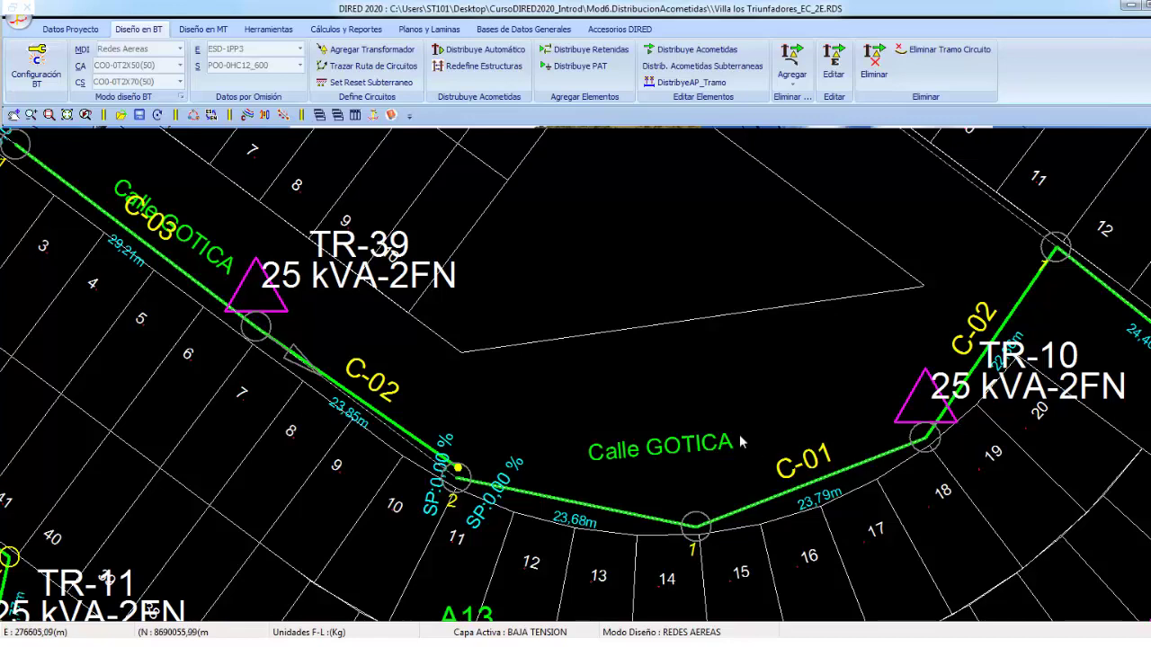
scroll(742, 441, "up", 1)
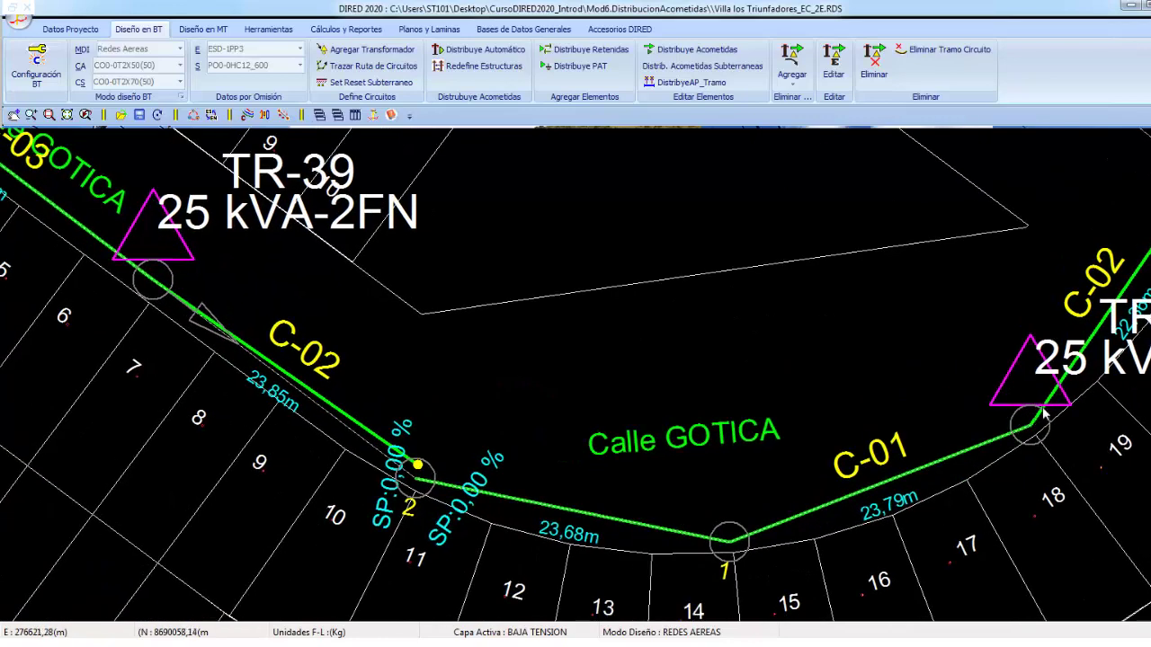
scroll(432, 510, "up", 1)
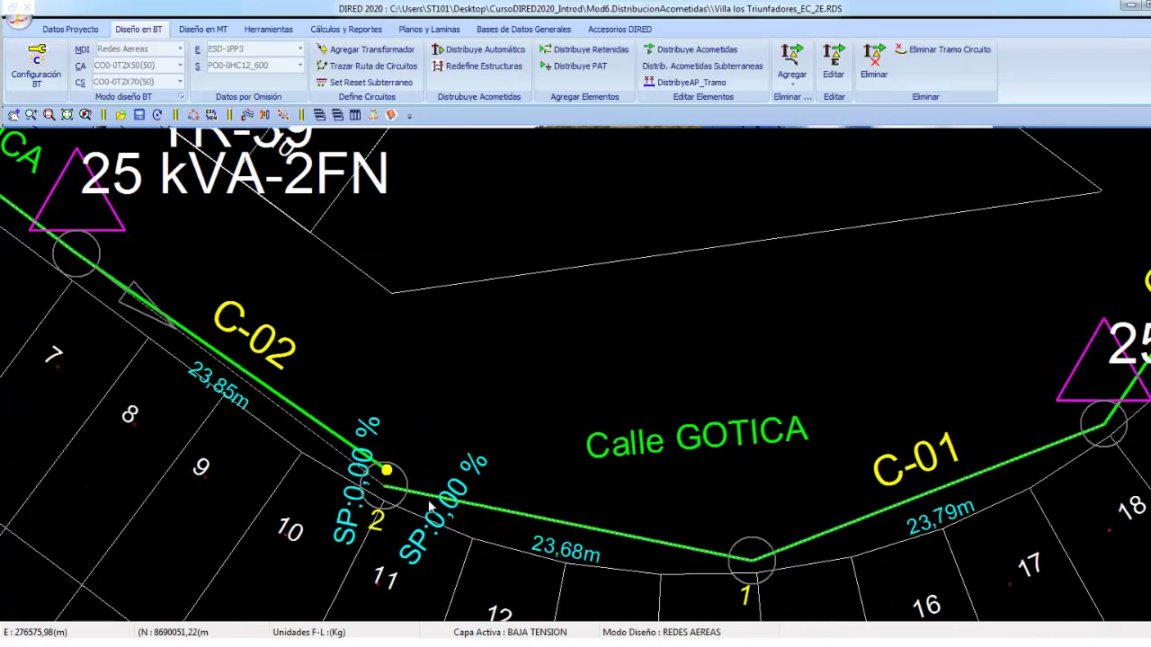
middle_click_drag(346, 508, 528, 551)
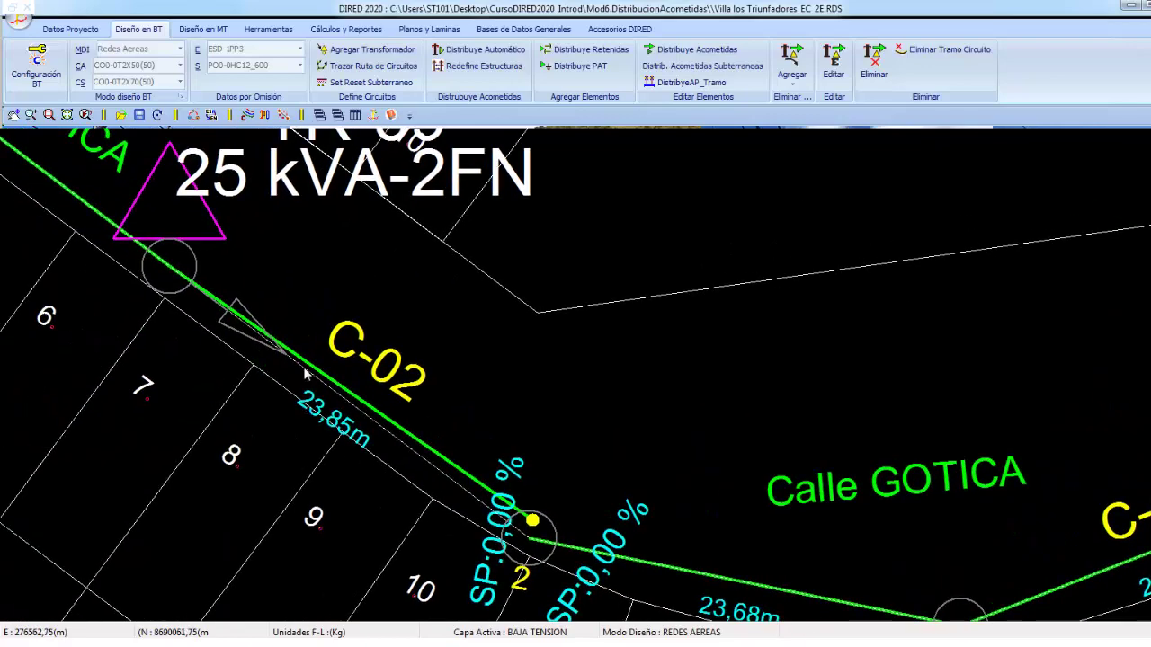
Step: Zoom around node 2 on Calle GOTICA to inspect the traced green circuits
scroll(304, 374, "down", 2)
scroll(482, 504, "up", 1)
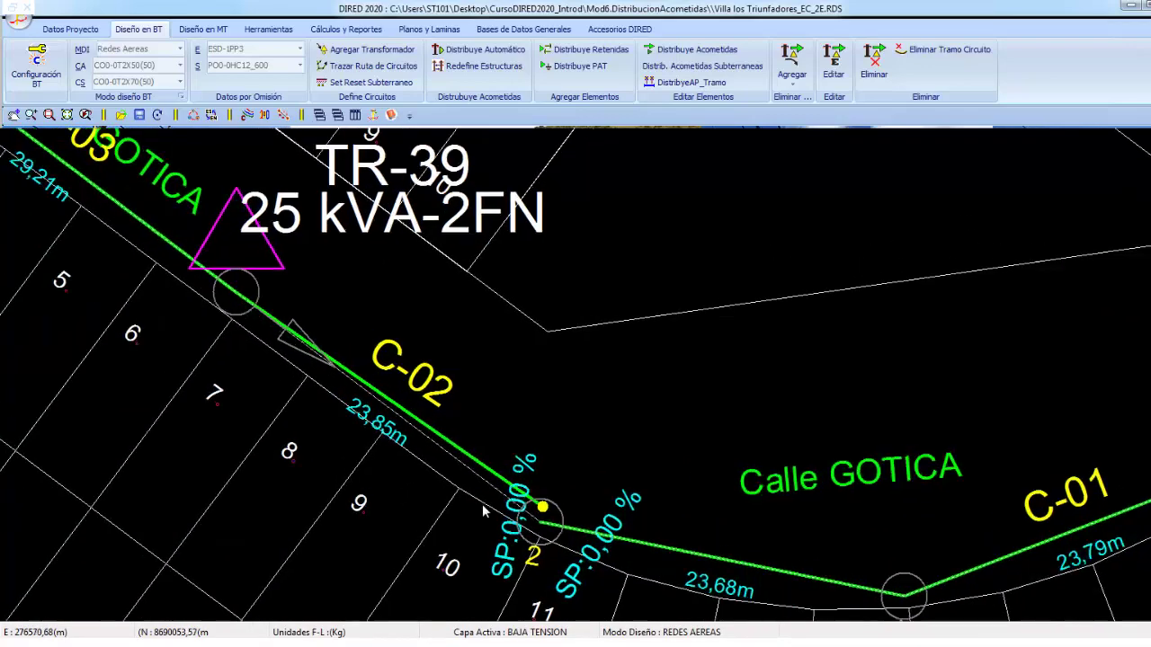
scroll(513, 531, "up", 1)
scroll(497, 550, "up", 1)
scroll(497, 551, "up", 1)
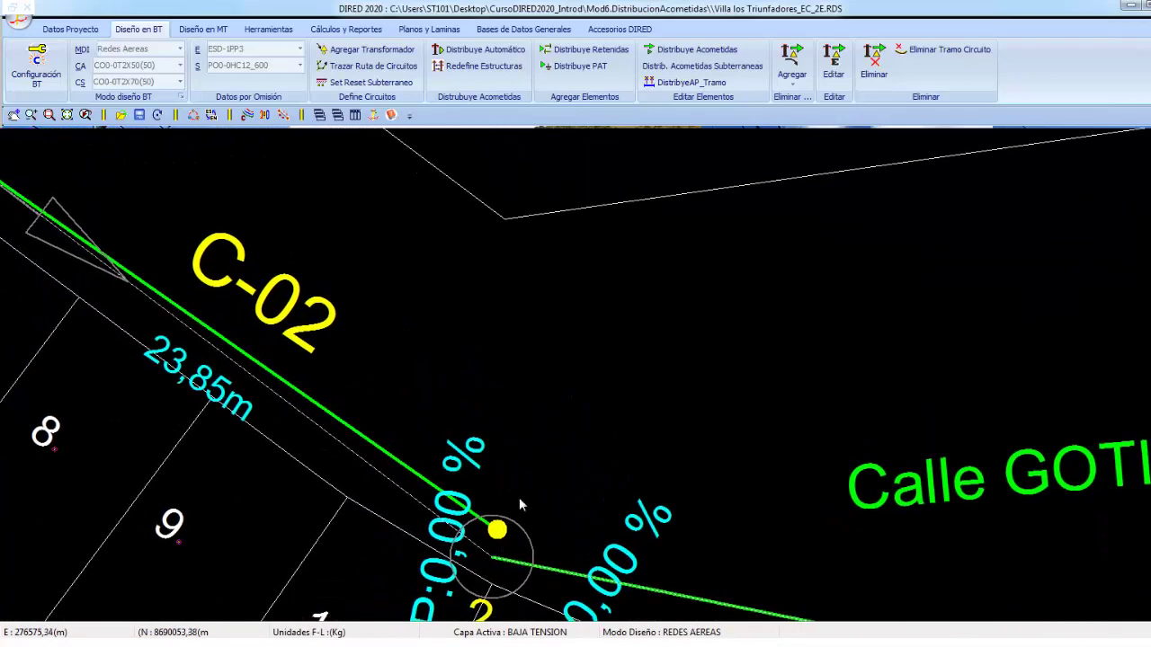
scroll(517, 535, "down", 10)
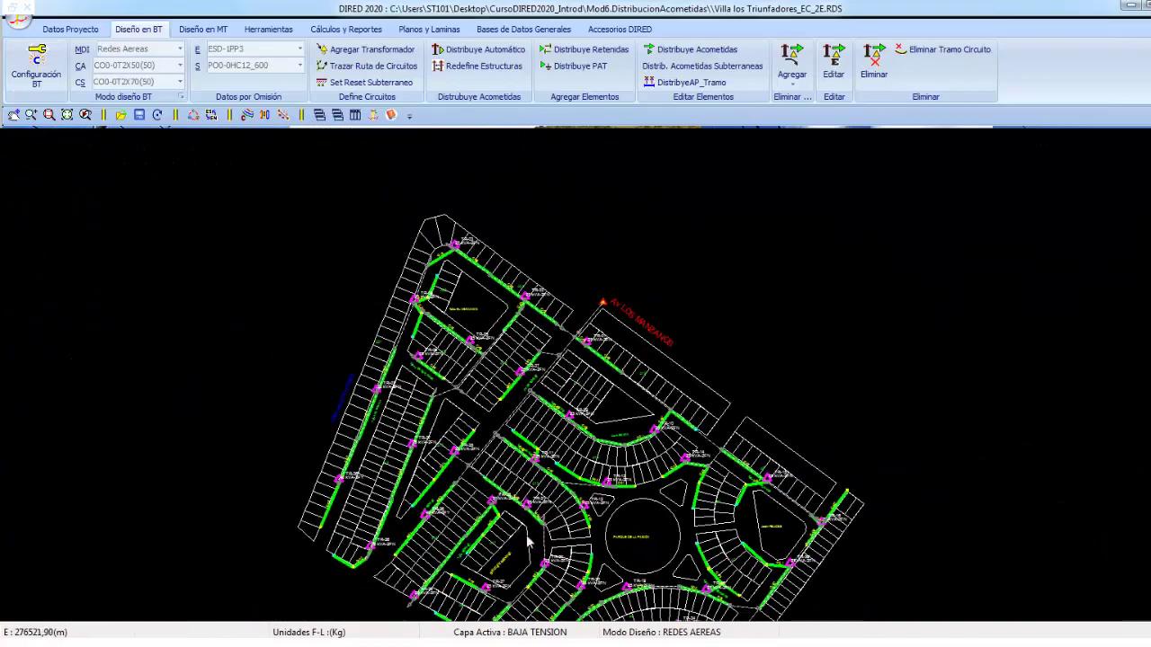
scroll(514, 503, "up", 1)
scroll(512, 477, "up", 1)
scroll(509, 444, "up", 1)
scroll(510, 444, "down", 1)
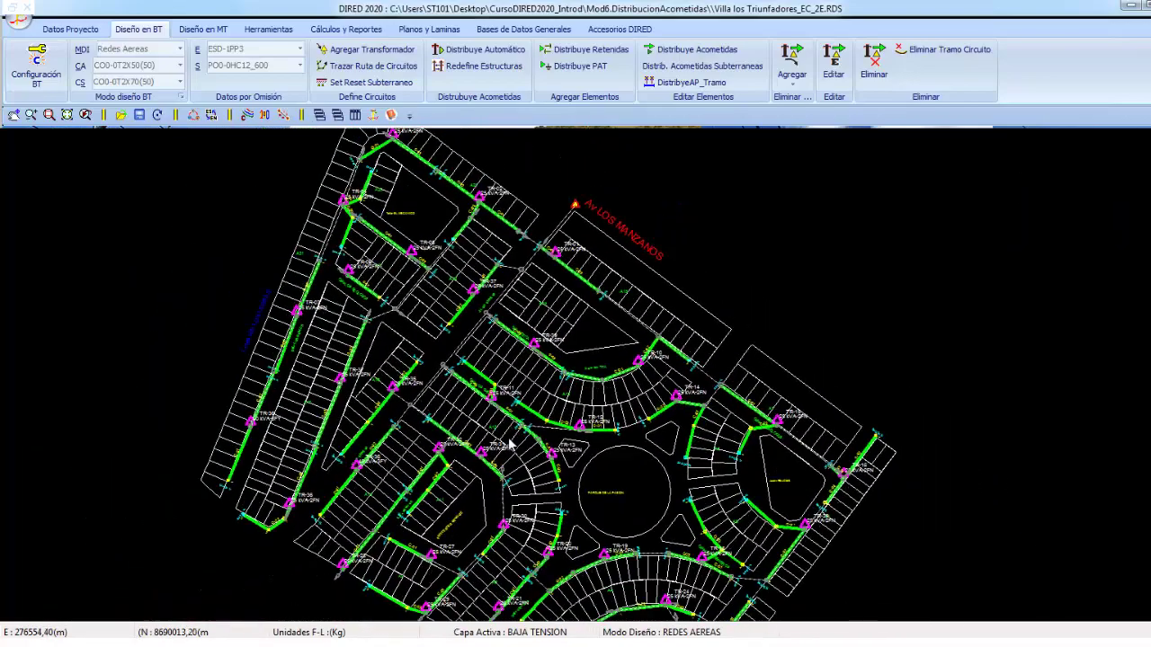